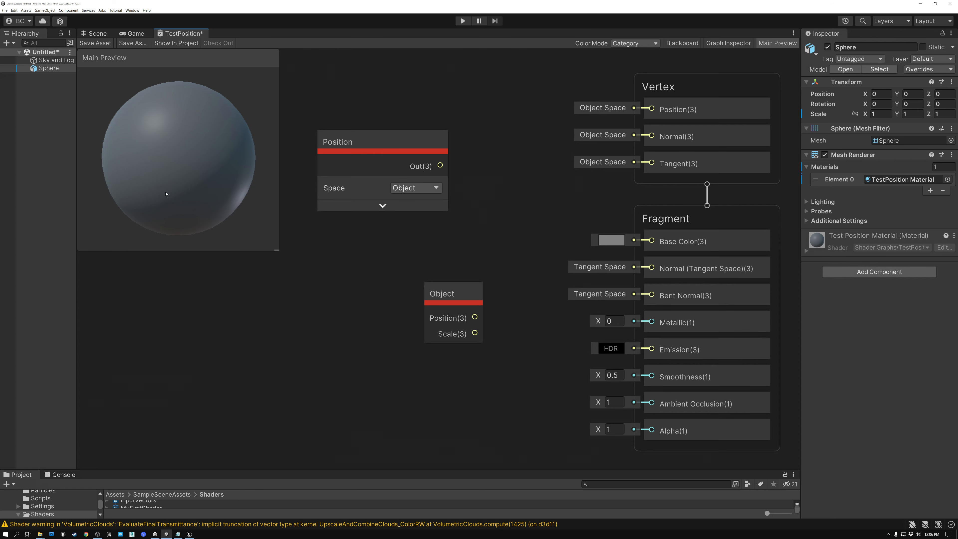
# Step: Connect the Position node's Out port to both Base Color and Emission in the Fragment stack
pyautogui.moveTo(440, 166); pyautogui.dragTo(651, 240)
pyautogui.moveTo(440, 166); pyautogui.dragTo(651, 349)
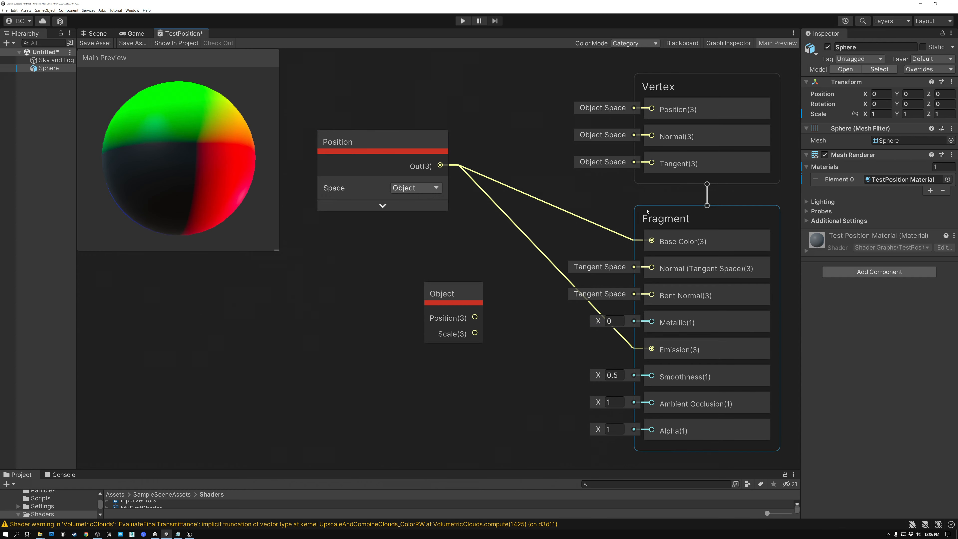
pyautogui.click(385, 145)
# Step: Examine the object-space position colours on different sides of the Main Preview sphere
pyautogui.moveTo(192, 197); pyautogui.dragTo(195, 196)
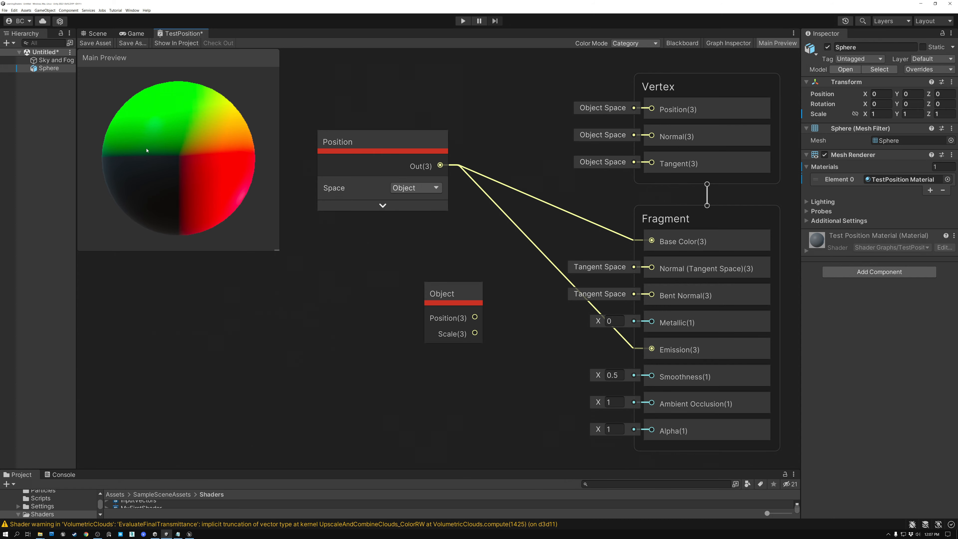
pyautogui.moveTo(147, 184); pyautogui.dragTo(284, 185)
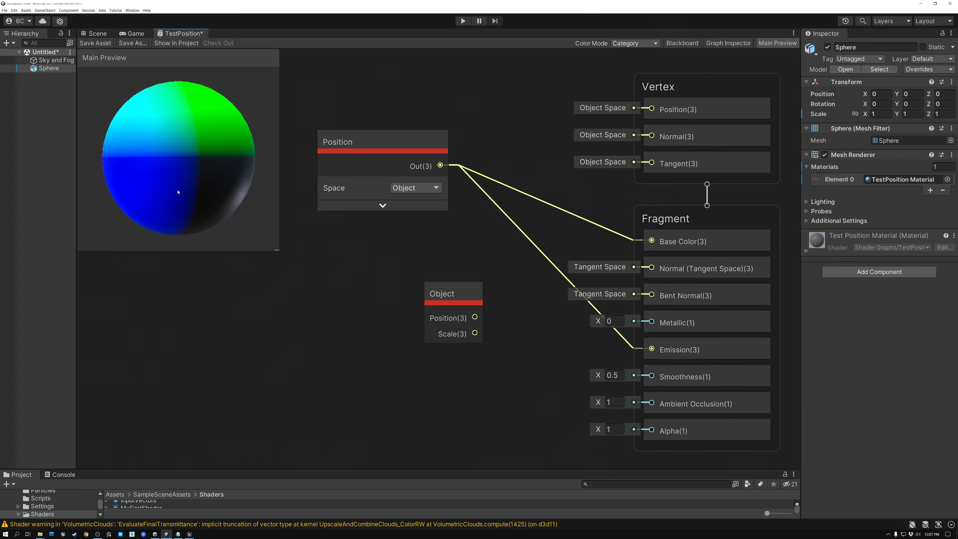
pyautogui.moveTo(236, 184); pyautogui.dragTo(104, 184)
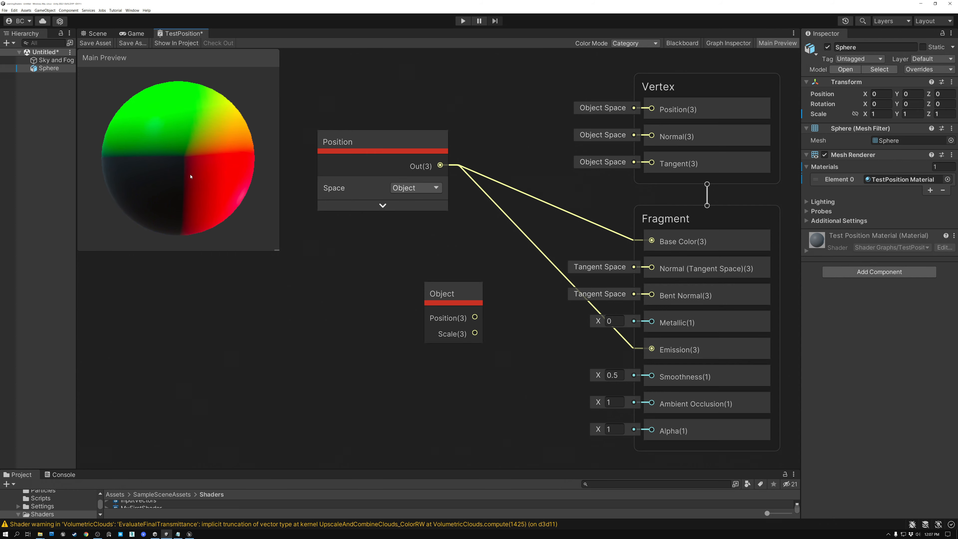
pyautogui.moveTo(207, 183); pyautogui.dragTo(221, 180)
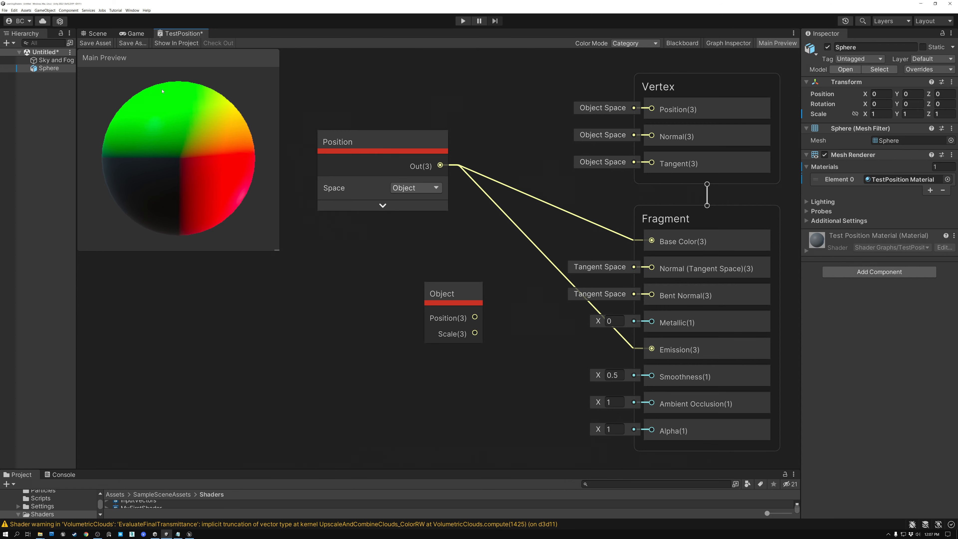
# Step: Save the TestPosition shader graph and inspect the shaded sphere from several angles in the Scene view
pyautogui.hotkey('ctrl', 's')
pyautogui.click(95, 34)
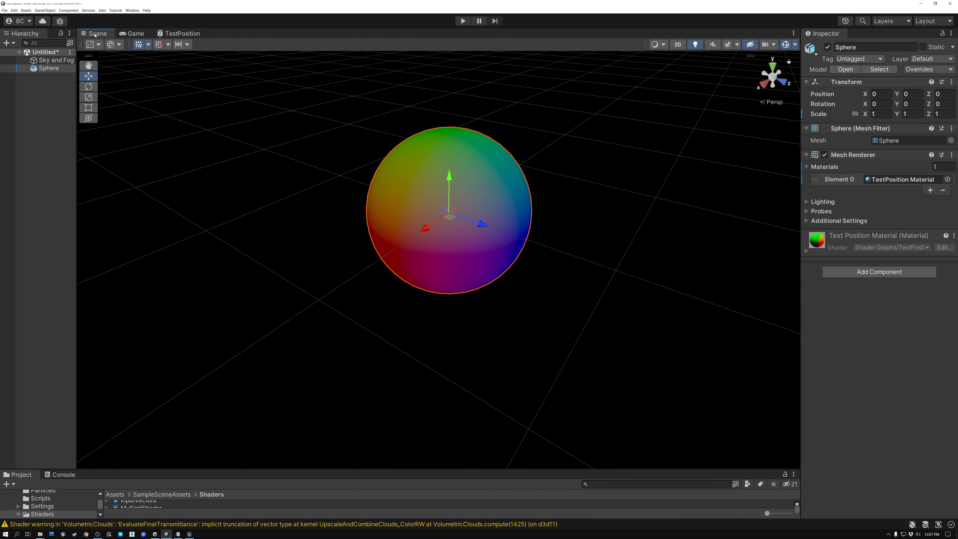
pyautogui.keyDown('alt'); pyautogui.moveTo(428, 233); pyautogui.dragTo(349, 229); pyautogui.keyUp('alt')
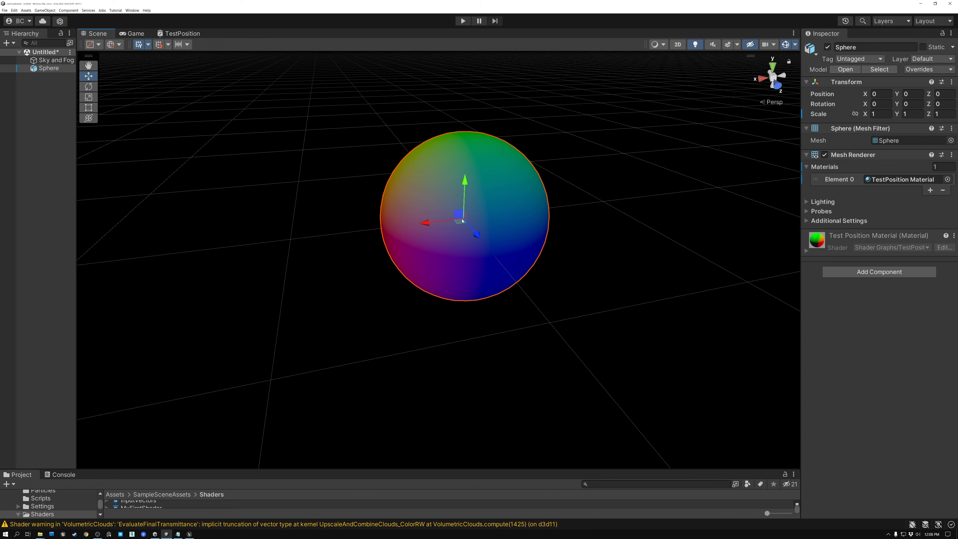
pyautogui.moveTo(486, 243)
pyautogui.keyDown('alt'); pyautogui.mouseDown()
pyautogui.moveTo(584, 230)
pyautogui.moveTo(556, 242)
pyautogui.moveTo(491, 234)
pyautogui.mouseUp(); pyautogui.keyUp('alt')
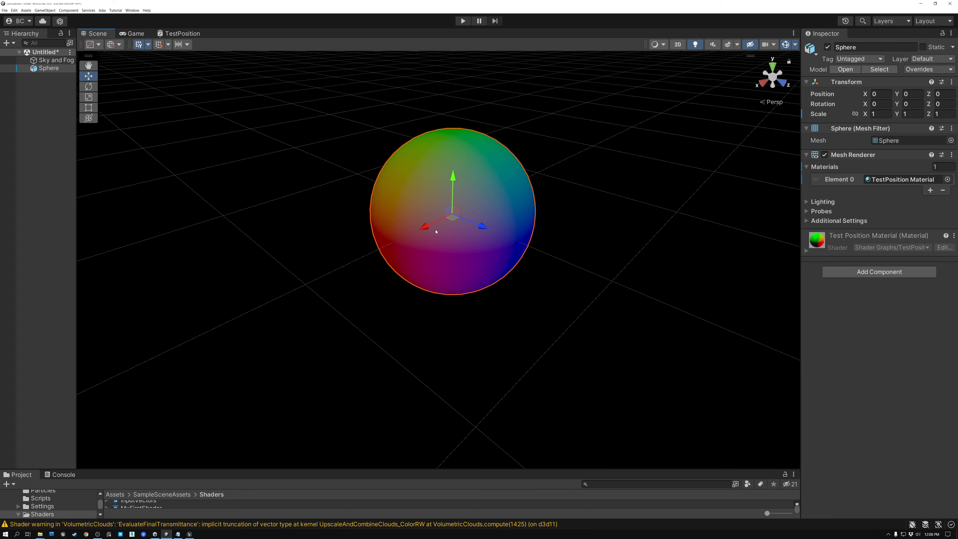
# Step: Try moving the sphere along the ground plane in the Scene view, and undo the moves
pyautogui.keyDown('alt'); pyautogui.moveTo(434, 231); pyautogui.dragTo(382, 242); pyautogui.keyUp('alt')
pyautogui.hotkey('ctrl', 'z')
pyautogui.moveTo(464, 243)
pyautogui.keyDown('alt'); pyautogui.mouseDown()
pyautogui.moveTo(466, 169)
pyautogui.moveTo(545, 201)
pyautogui.moveTo(625, 212)
pyautogui.moveTo(474, 241)
pyautogui.mouseUp(); pyautogui.keyUp('alt')
pyautogui.moveTo(452, 217); pyautogui.dragTo(362, 240)
pyautogui.hotkey('ctrl', 'z')
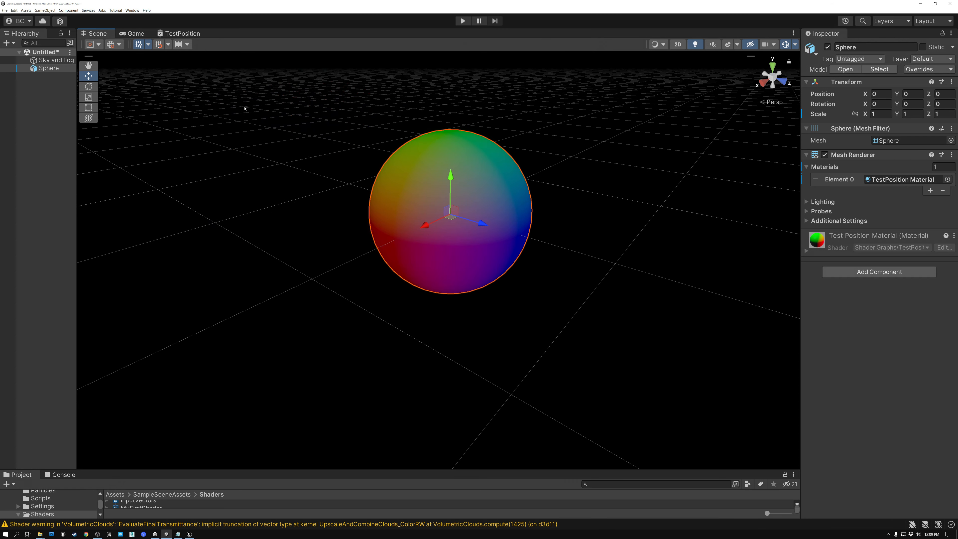
# Step: Review the Position node's space setting in the shader graph, and compare it with the sphere's shading in the Scene view
pyautogui.click(176, 33)
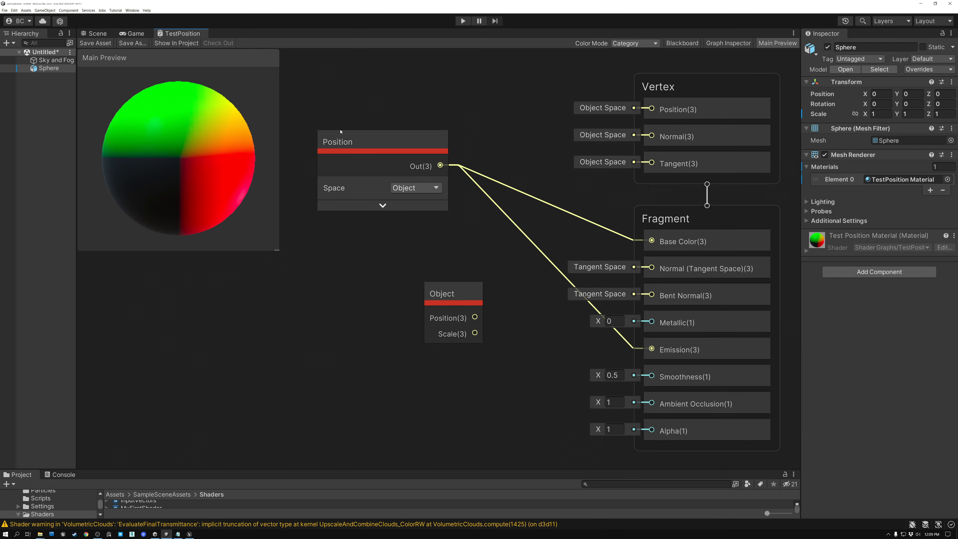
pyautogui.click(378, 160)
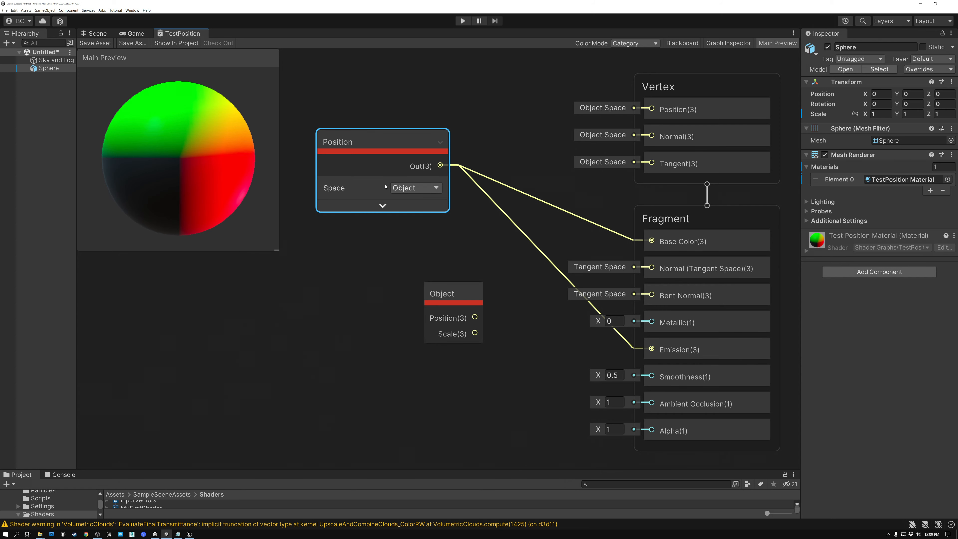
pyautogui.click(97, 34)
pyautogui.keyDown('alt'); pyautogui.moveTo(427, 230); pyautogui.dragTo(543, 233); pyautogui.keyUp('alt')
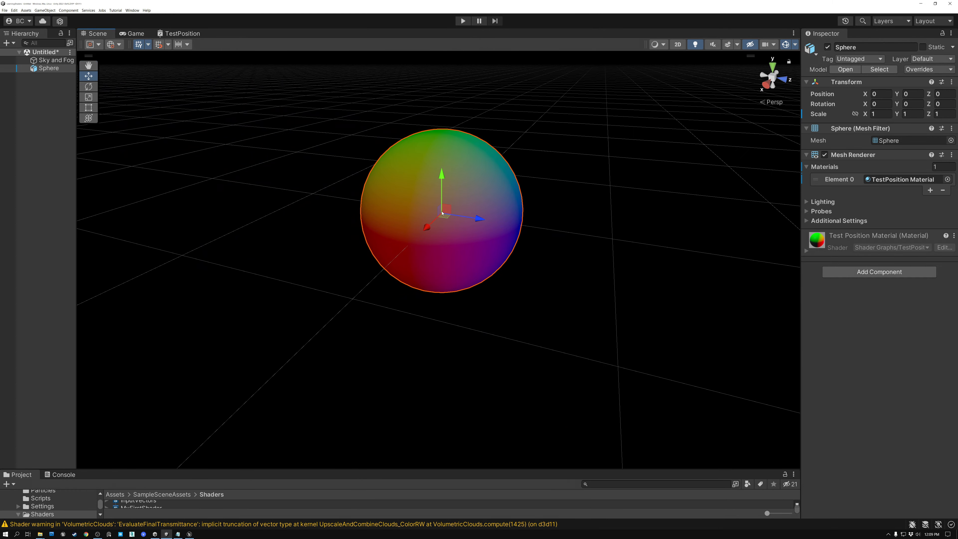
# Step: Try moving and rotating the sphere to test the object-space colours, undoing both transforms
pyautogui.moveTo(445, 217); pyautogui.dragTo(386, 187)
pyautogui.hotkey('ctrl', 'z')
pyautogui.press('e')
pyautogui.moveTo(453, 204)
pyautogui.mouseDown()
pyautogui.moveTo(445, 182)
pyautogui.moveTo(380, 189)
pyautogui.moveTo(406, 210)
pyautogui.moveTo(396, 240)
pyautogui.moveTo(453, 278)
pyautogui.moveTo(499, 229)
pyautogui.moveTo(477, 163)
pyautogui.moveTo(420, 177)
pyautogui.moveTo(417, 219)
pyautogui.moveTo(518, 295)
pyautogui.moveTo(614, 291)
pyautogui.moveTo(592, 295)
pyautogui.mouseUp()
pyautogui.hotkey('ctrl', 'z')
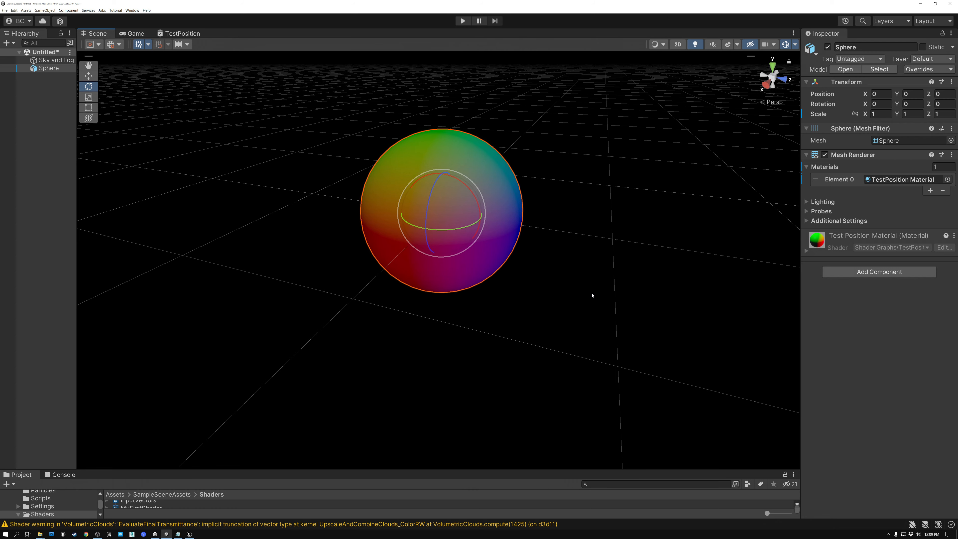
# Step: Set the space of the Position node feeding Base Color and Emission to Absolute World, and save the shader graph
pyautogui.click(186, 35)
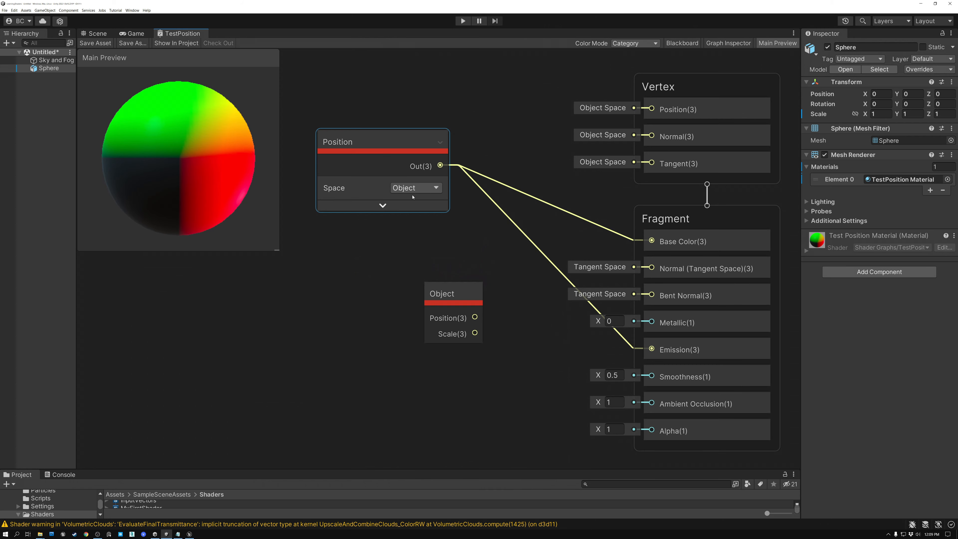
pyautogui.click(421, 191)
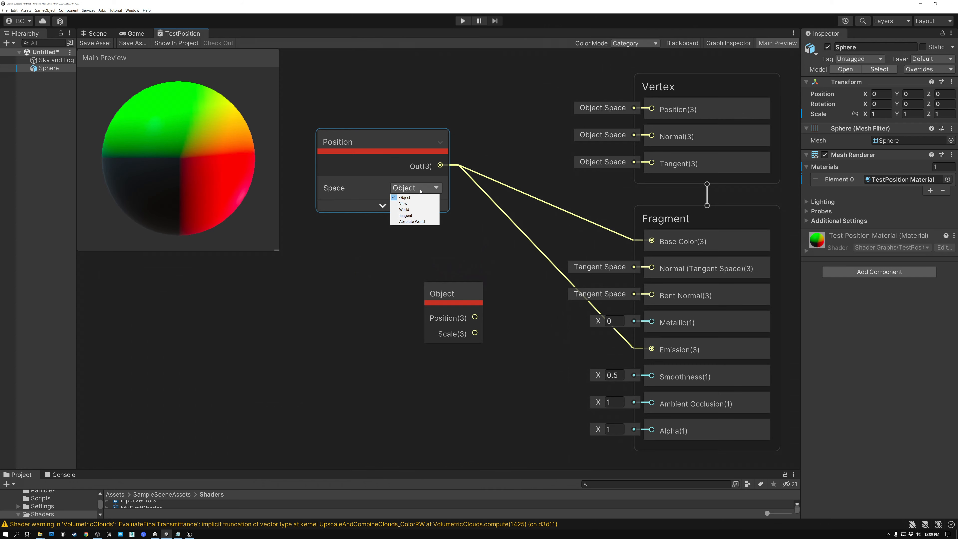
pyautogui.click(411, 222)
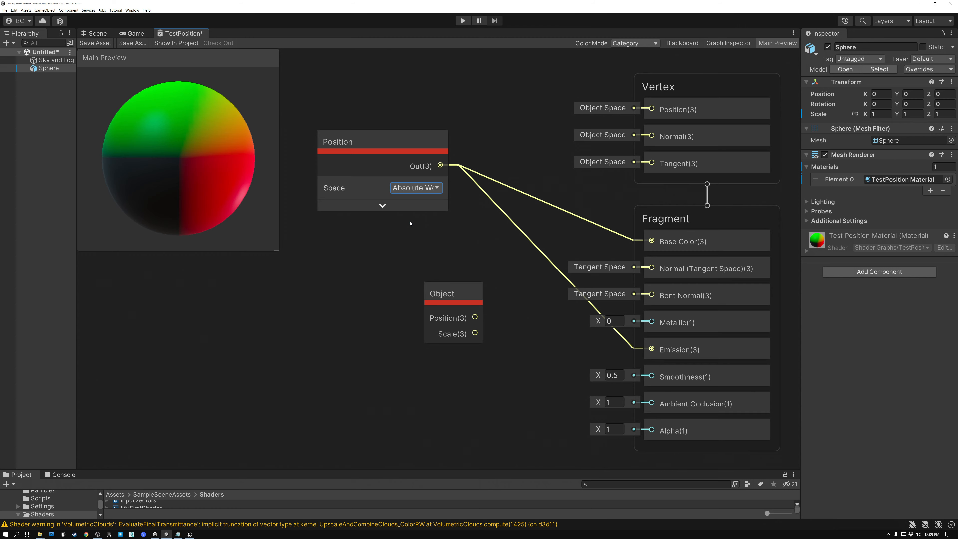
pyautogui.click(95, 43)
# Step: Try moving the sphere around the scene to test the absolute-world colours, and undo the moves
pyautogui.click(94, 34)
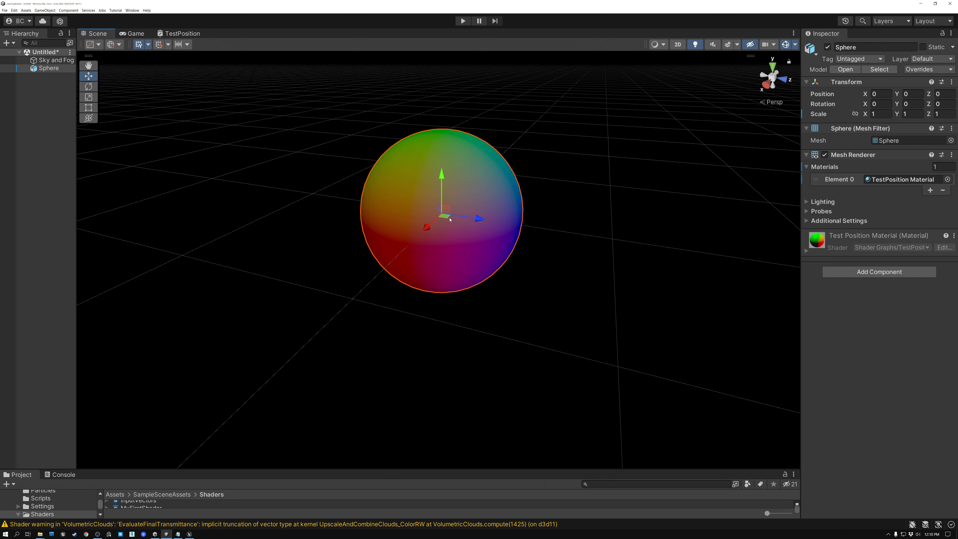
pyautogui.moveTo(451, 220); pyautogui.dragTo(415, 181)
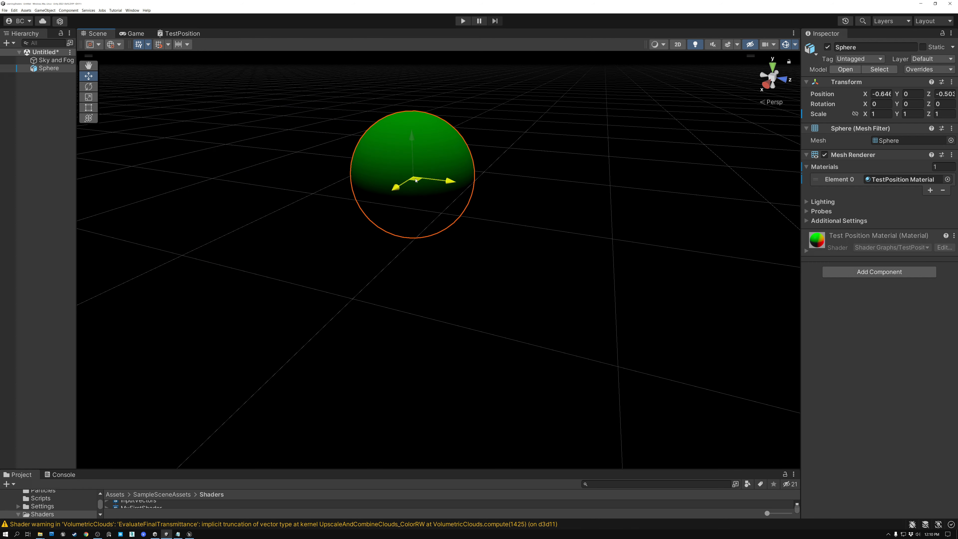
pyautogui.hotkey('ctrl', 'z')
pyautogui.moveTo(447, 220); pyautogui.dragTo(692, 298)
pyautogui.moveTo(656, 179); pyautogui.dragTo(412, 162)
pyautogui.hotkey('ctrl', 'z')
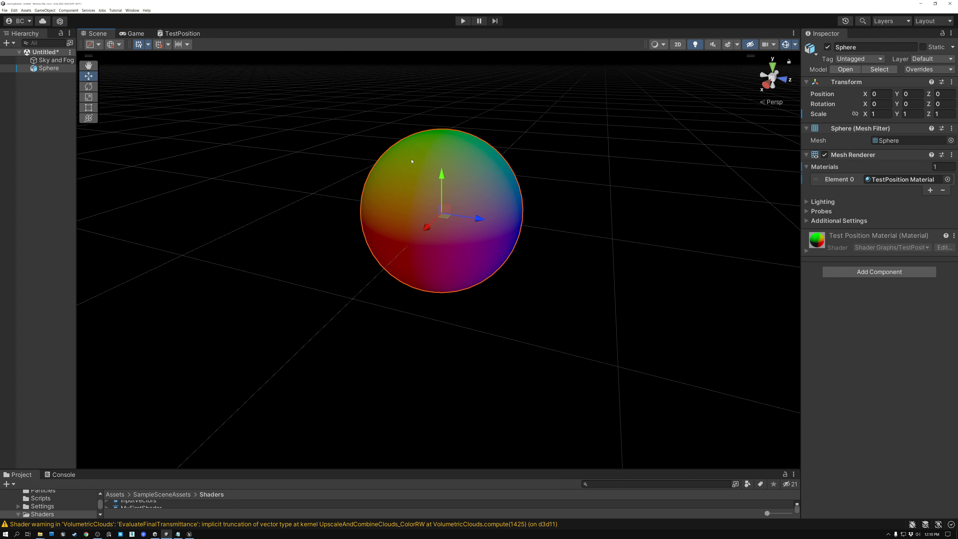
# Step: Try rotating the sphere freely with the absolute-world shader applied, and undo the rotation
pyautogui.press('e')
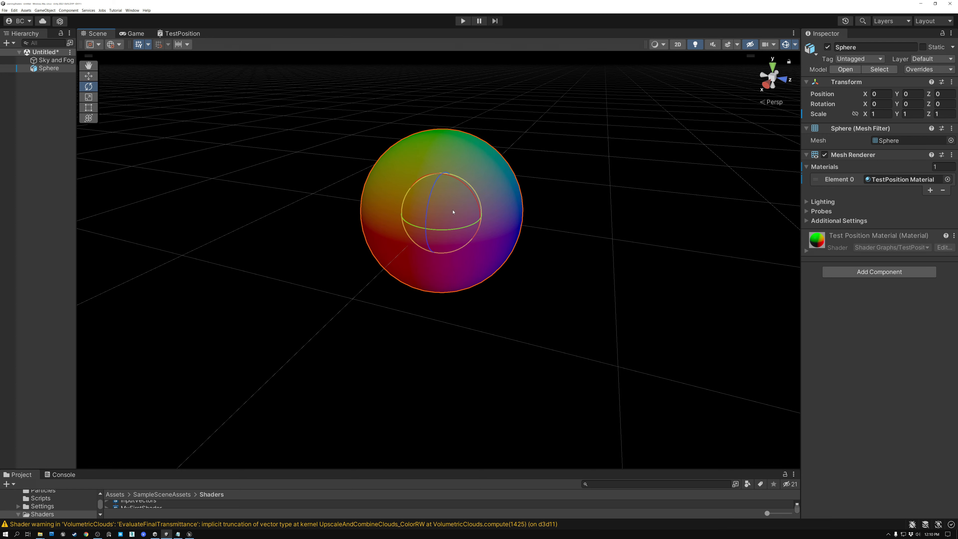
pyautogui.moveTo(454, 203); pyautogui.dragTo(400, 196)
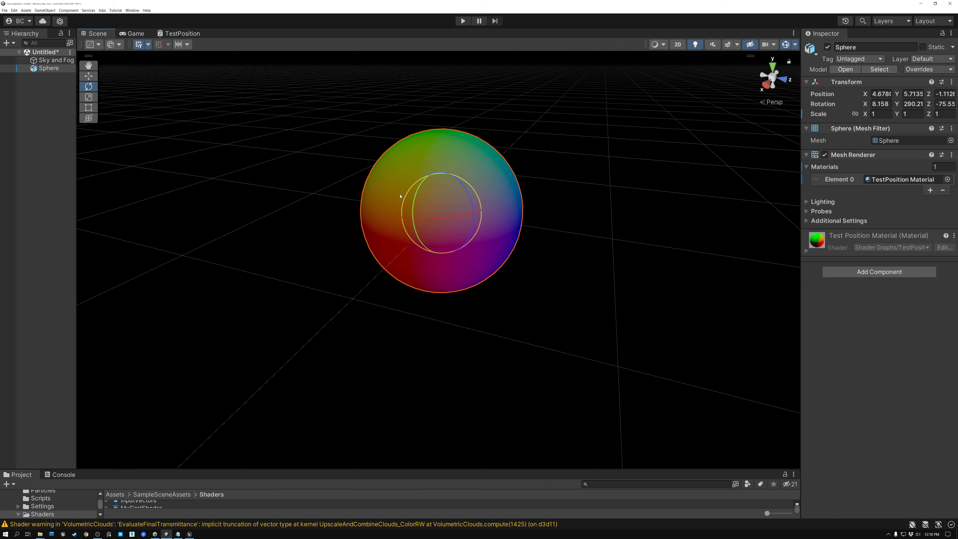
pyautogui.hotkey('ctrl', 'z')
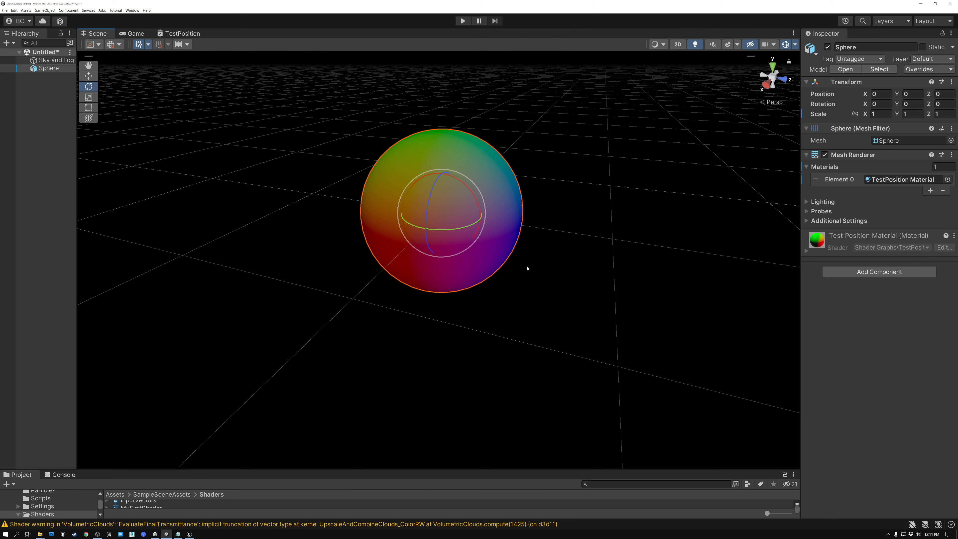
# Step: In the TestPosition graph's lower node chain, shift the Position and Swizzle nodes away from Multiply and expand the Swizzle preview
pyautogui.click(177, 34)
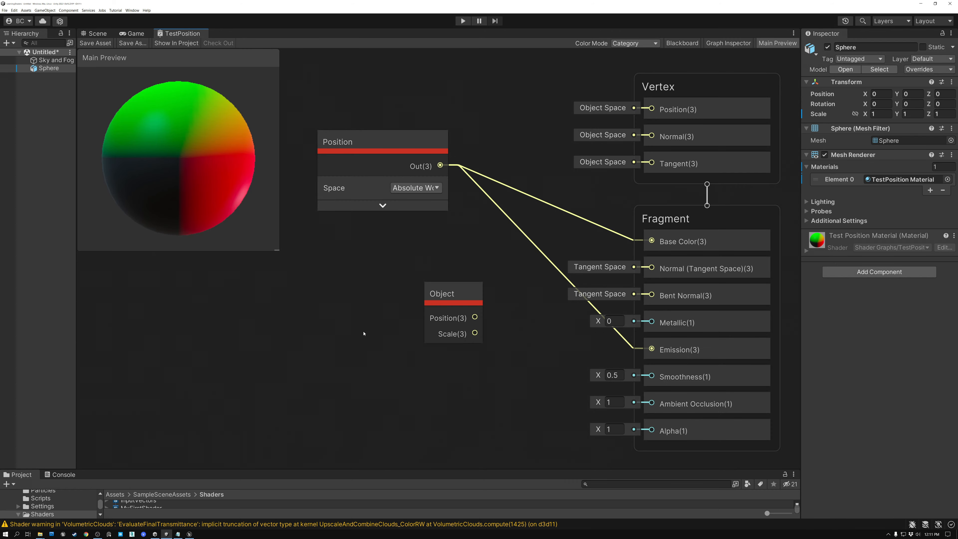
pyautogui.moveTo(375, 298); pyautogui.dragTo(555, 171, button='middle')
pyautogui.scroll(-4, 556, 172)
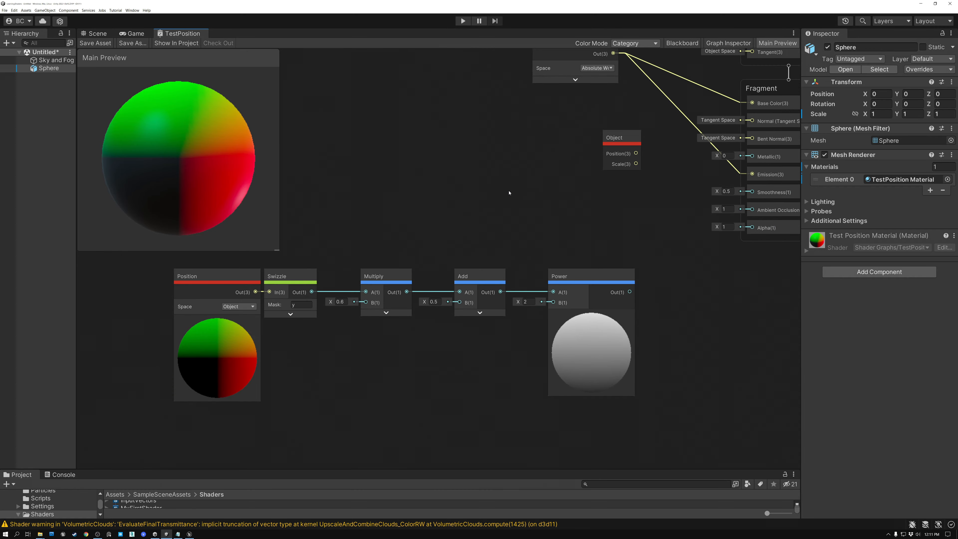
pyautogui.moveTo(529, 206); pyautogui.dragTo(530, 208, button='middle')
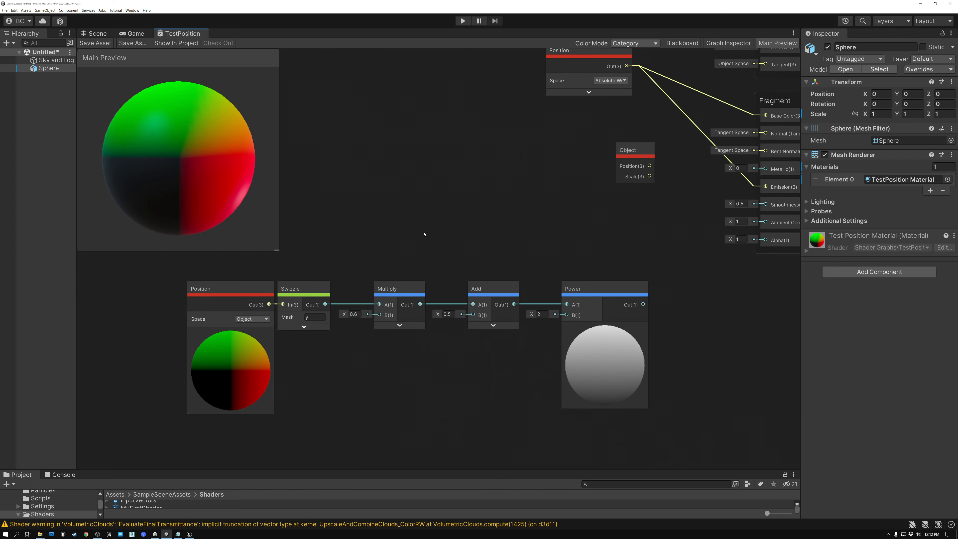
pyautogui.click(226, 286)
pyautogui.moveTo(229, 290); pyautogui.dragTo(200, 290)
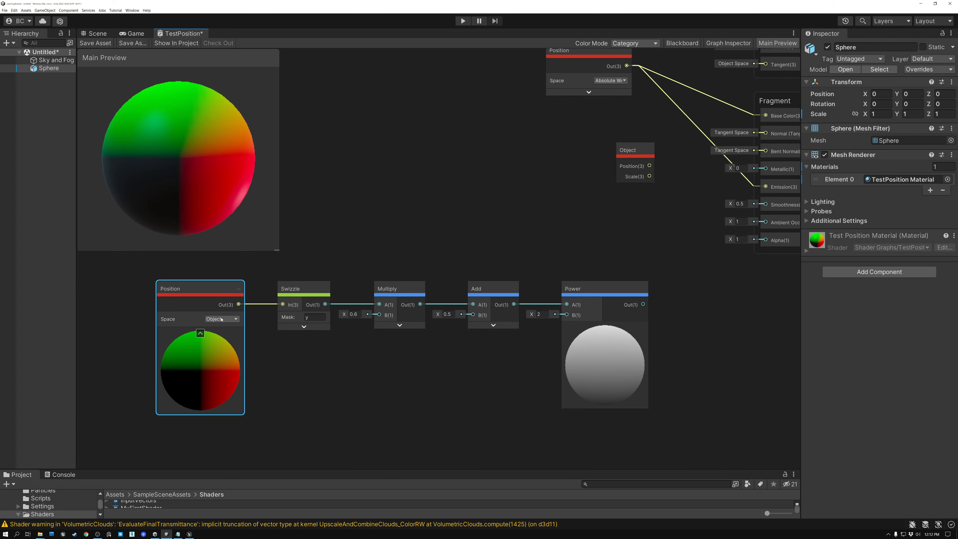
pyautogui.moveTo(305, 290); pyautogui.dragTo(286, 290)
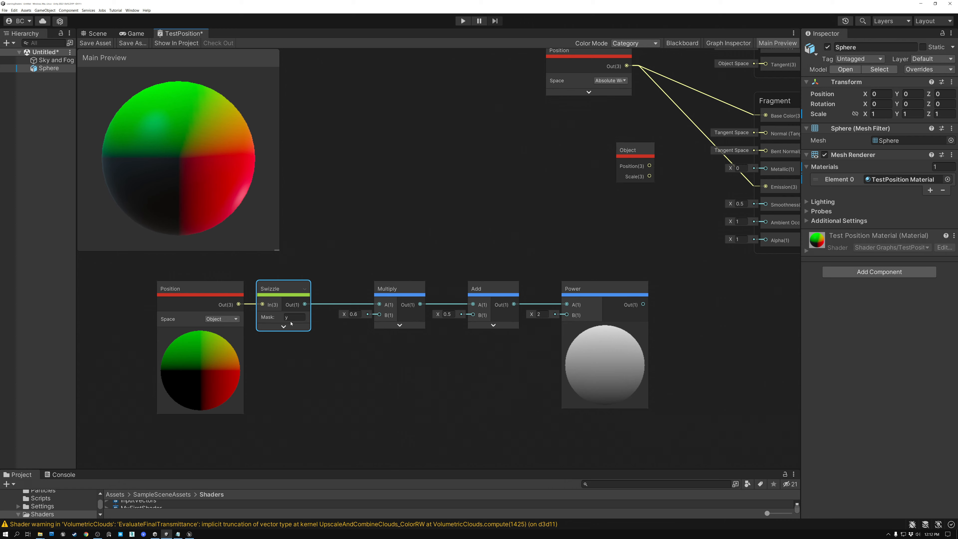
pyautogui.click(283, 326)
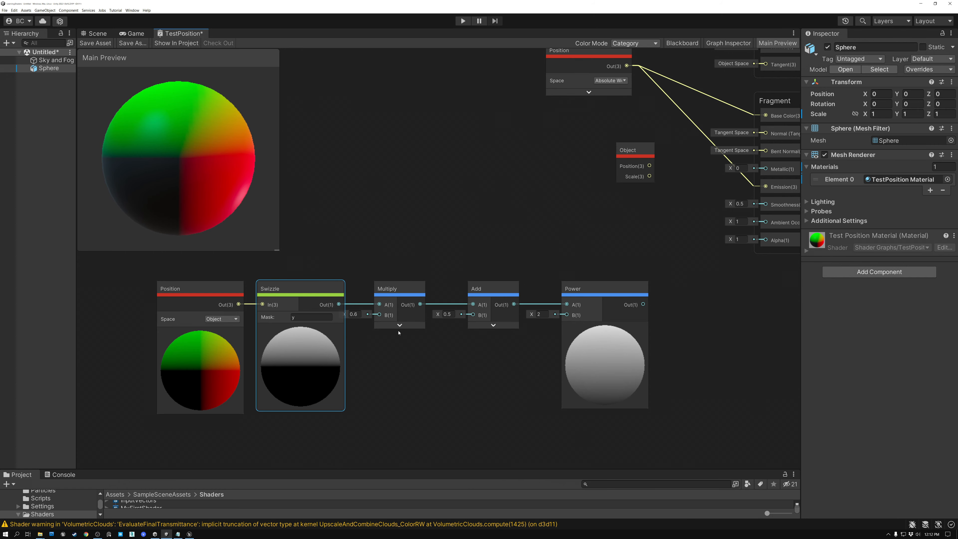
# Step: Shift the Multiply node slightly towards Add, and check the Multiply and Add previews, leaving both collapsed
pyautogui.moveTo(399, 291); pyautogui.dragTo(406, 291)
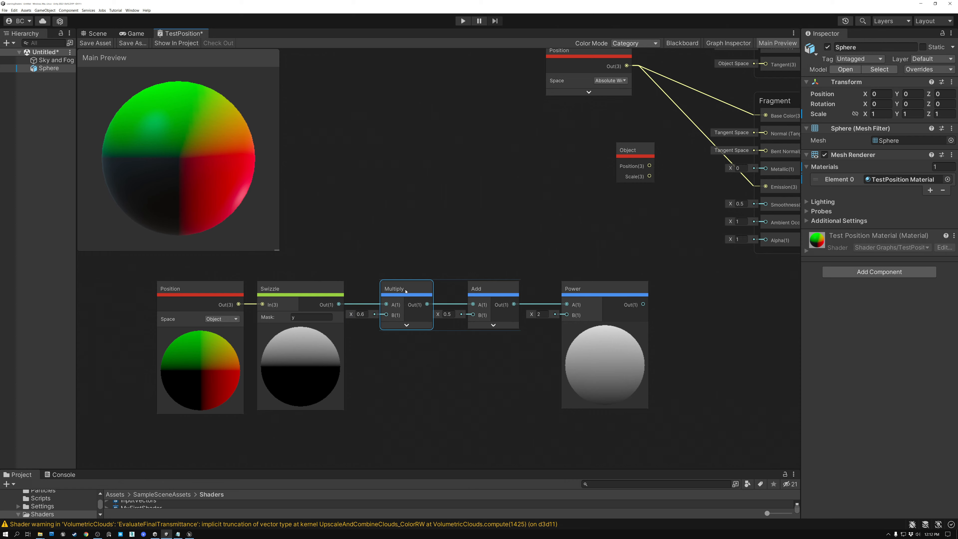
pyautogui.click(407, 325)
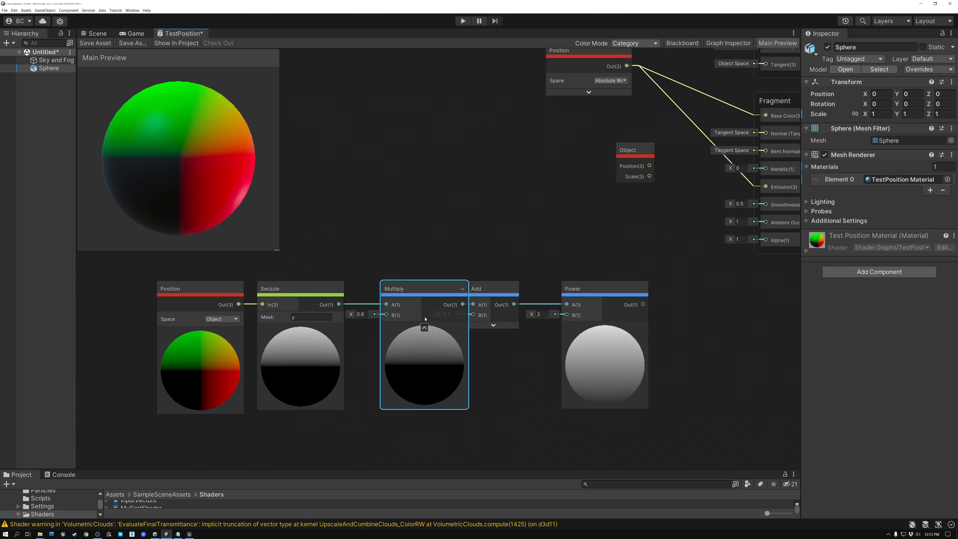
pyautogui.click(425, 328)
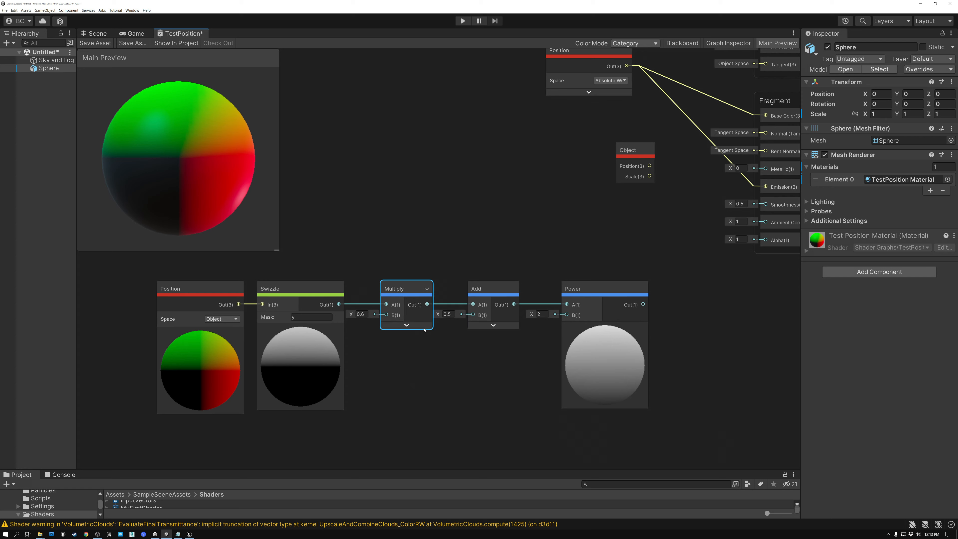
pyautogui.click(493, 326)
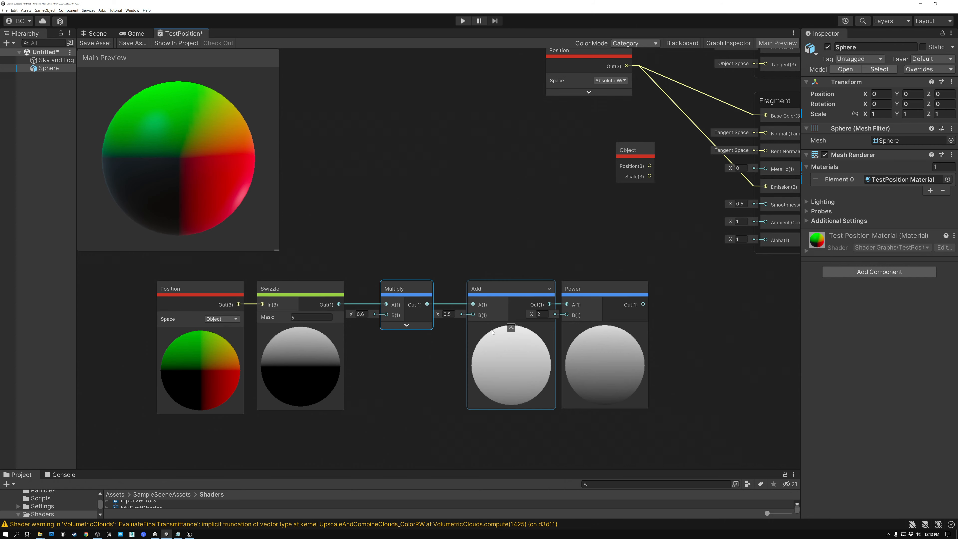
pyautogui.click(406, 325)
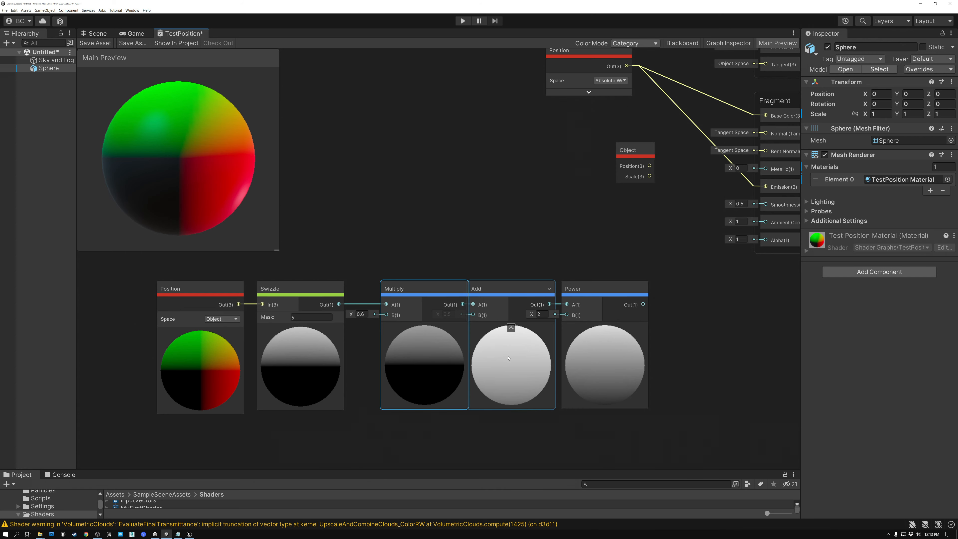
pyautogui.click(512, 327)
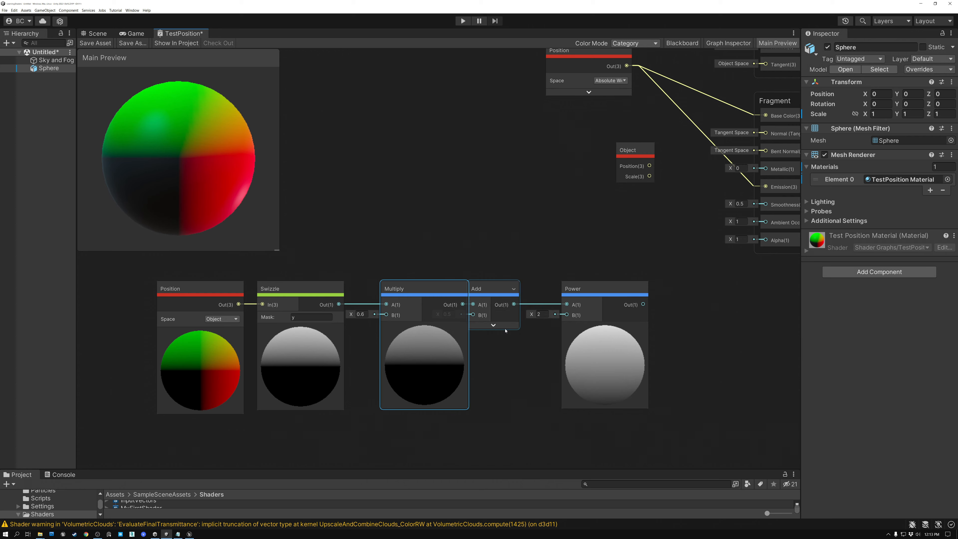
pyautogui.click(424, 328)
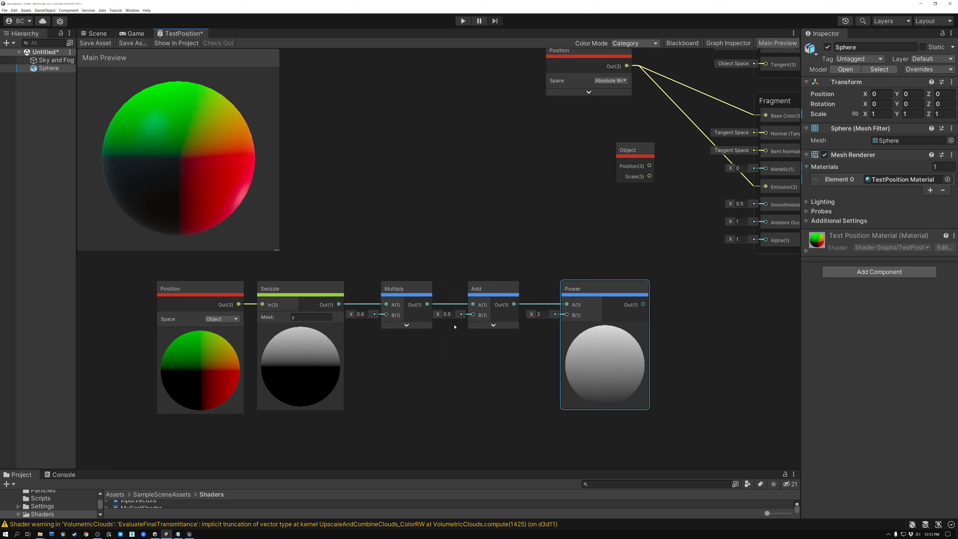
# Step: Expand the Add node's preview and set the node's B input to 0
pyautogui.click(493, 325)
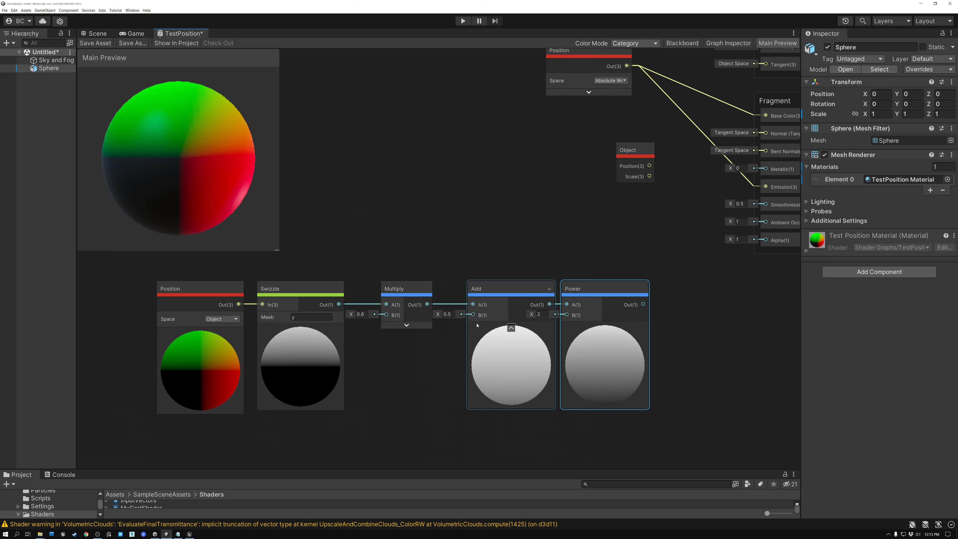
pyautogui.click(449, 315)
pyautogui.write('0')
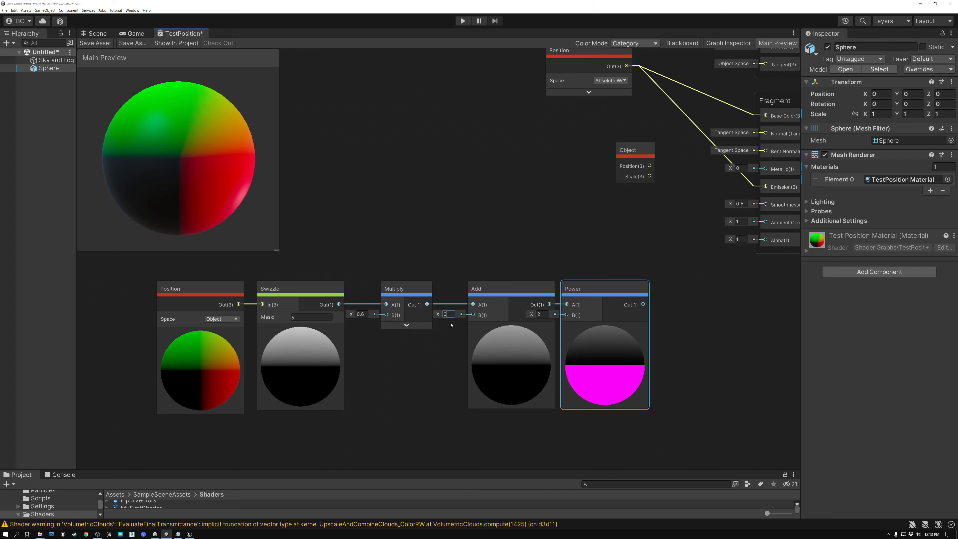
# Step: Collapse the Power node's preview and move the node farther away from Add
pyautogui.click(604, 339)
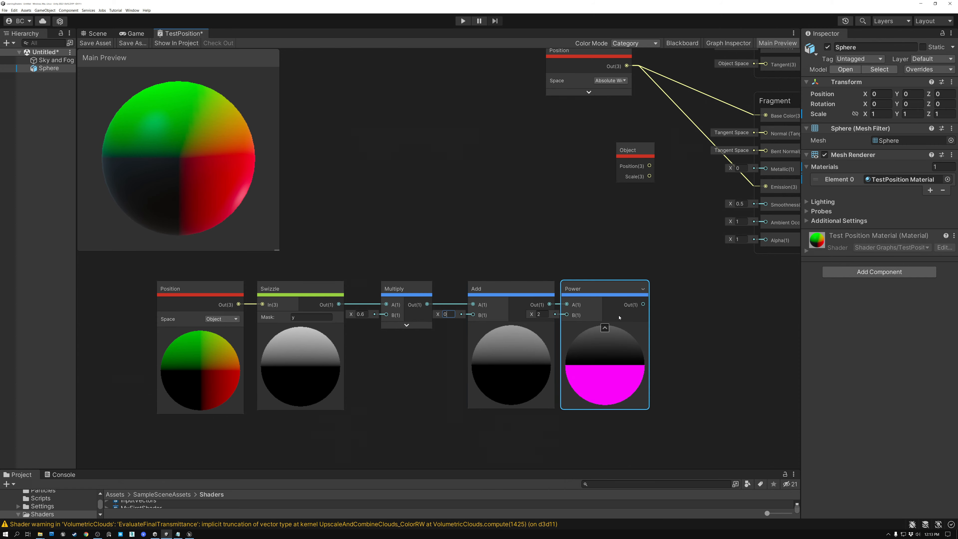
pyautogui.click(604, 328)
pyautogui.moveTo(581, 289); pyautogui.dragTo(645, 289)
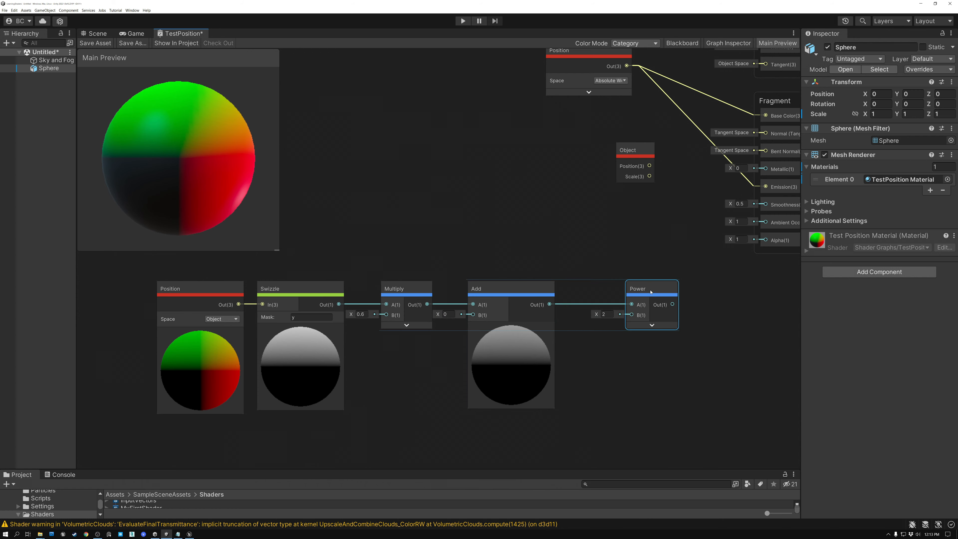
# Step: Raise the Add node's B input through 0.1, 0.2, 0.3 and 0.4 to 0.5, checking the preview at each value
pyautogui.click(469, 322)
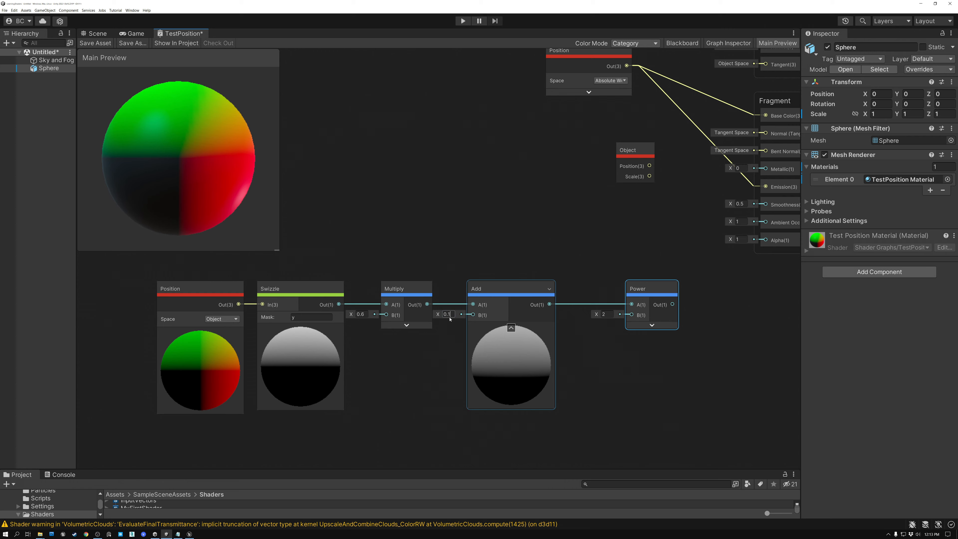
pyautogui.press('Left')
pyautogui.moveTo(449, 315); pyautogui.dragTo(452, 316)
pyautogui.write('2')
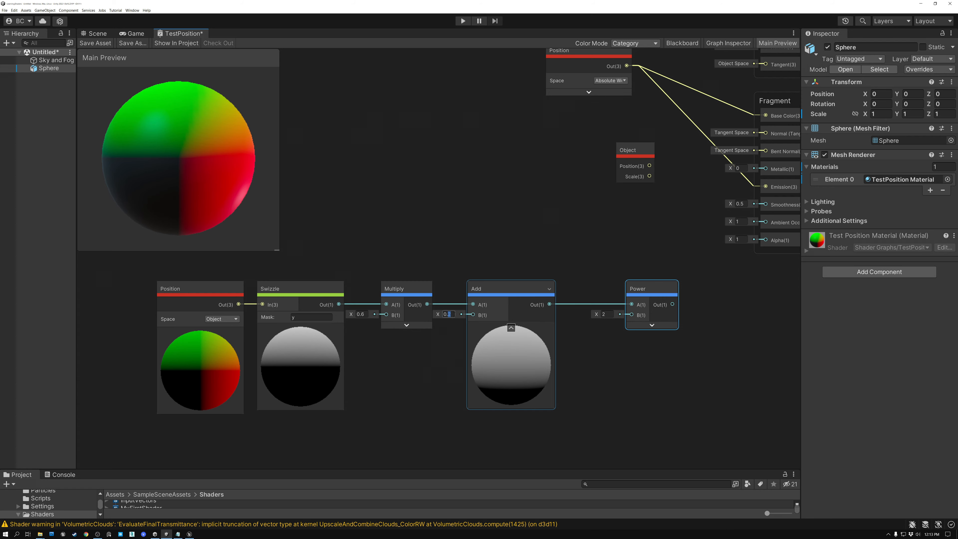
pyautogui.write('3')
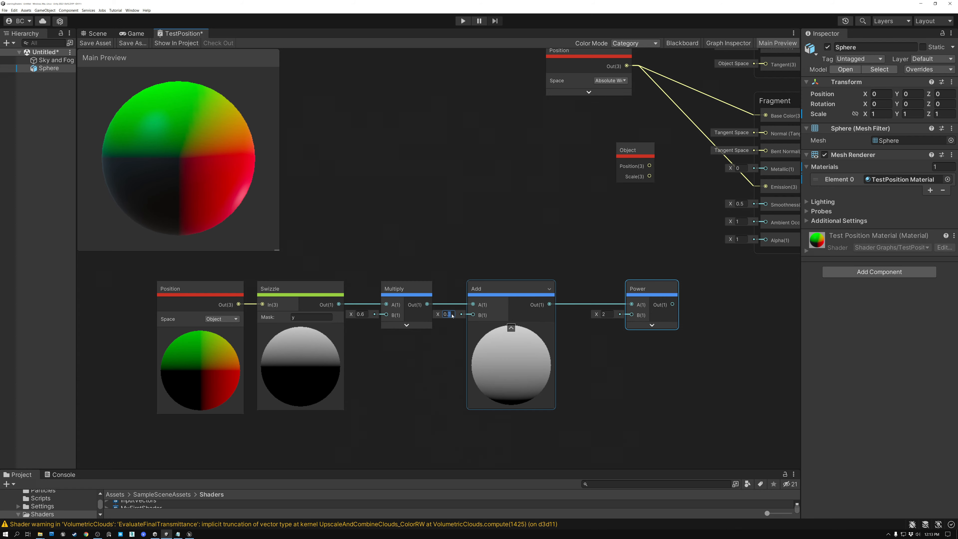
pyautogui.write('4')
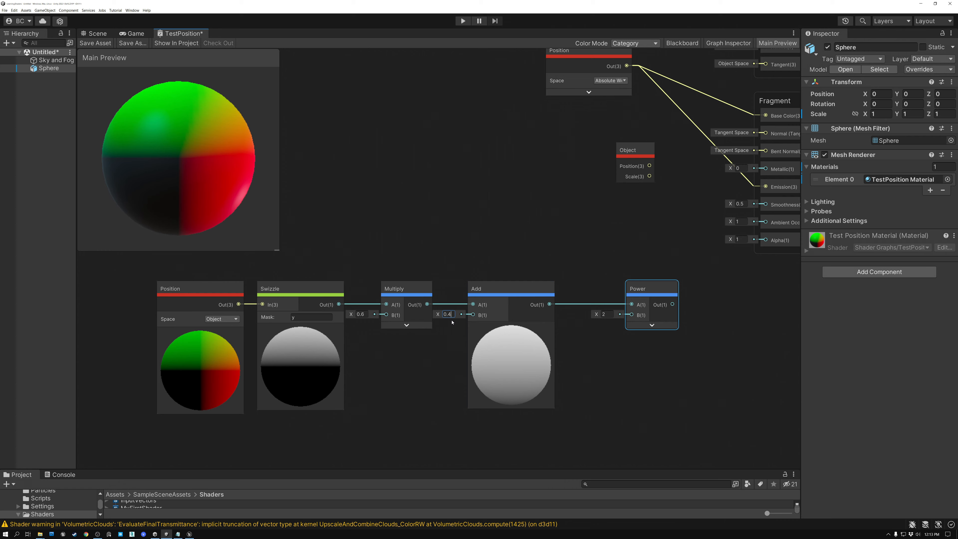
pyautogui.moveTo(449, 316); pyautogui.dragTo(455, 316)
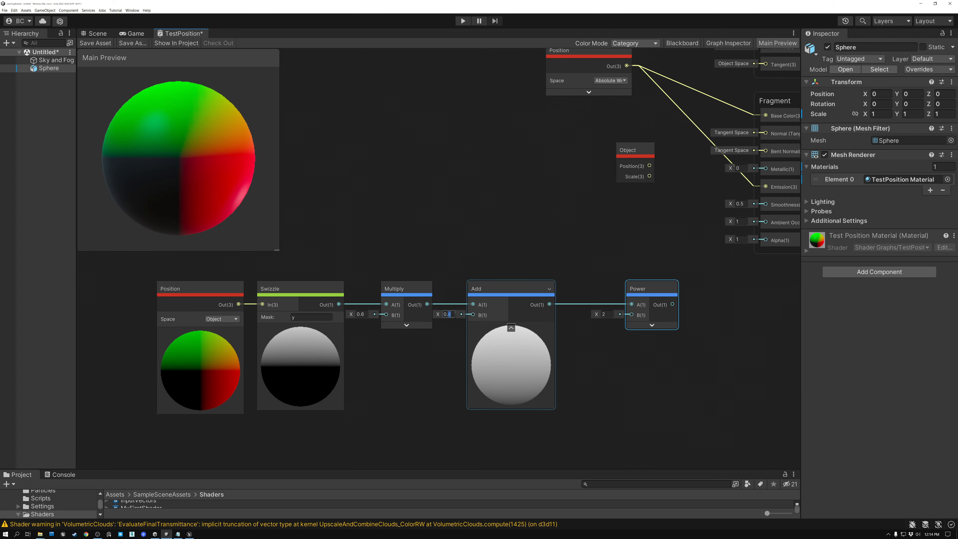
pyautogui.write('5')
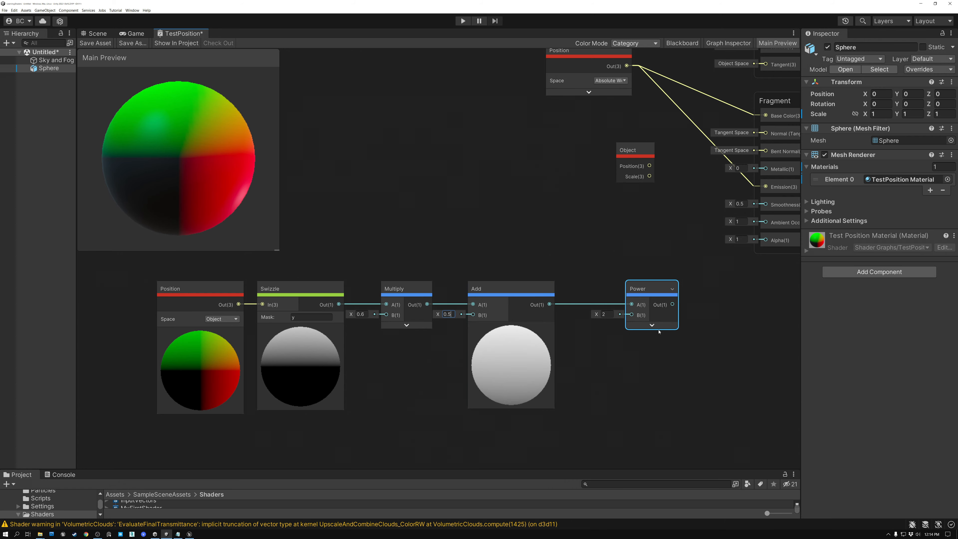
# Step: Expand the Power node's preview and connect its output to Base Color and Emission in the Fragment stack
pyautogui.click(652, 325)
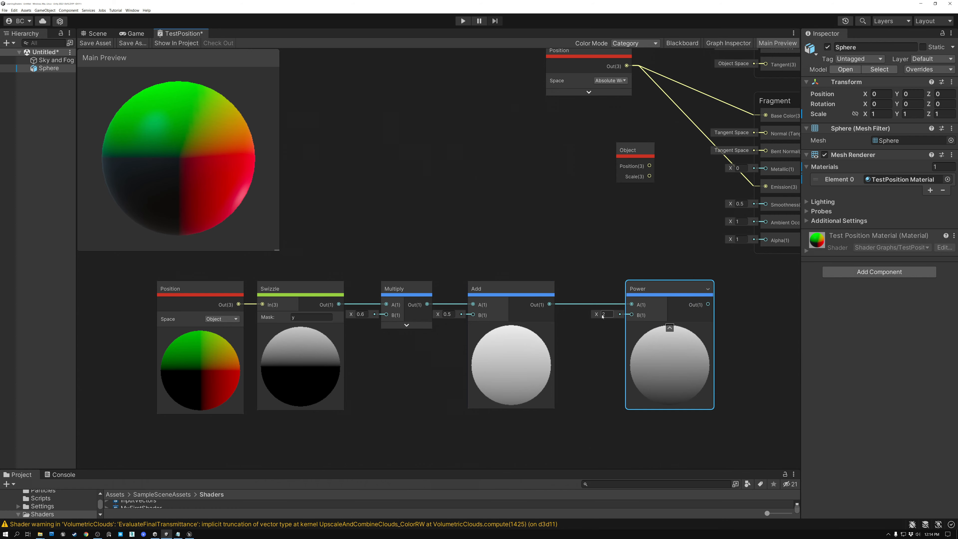
pyautogui.moveTo(708, 306); pyautogui.dragTo(724, 116)
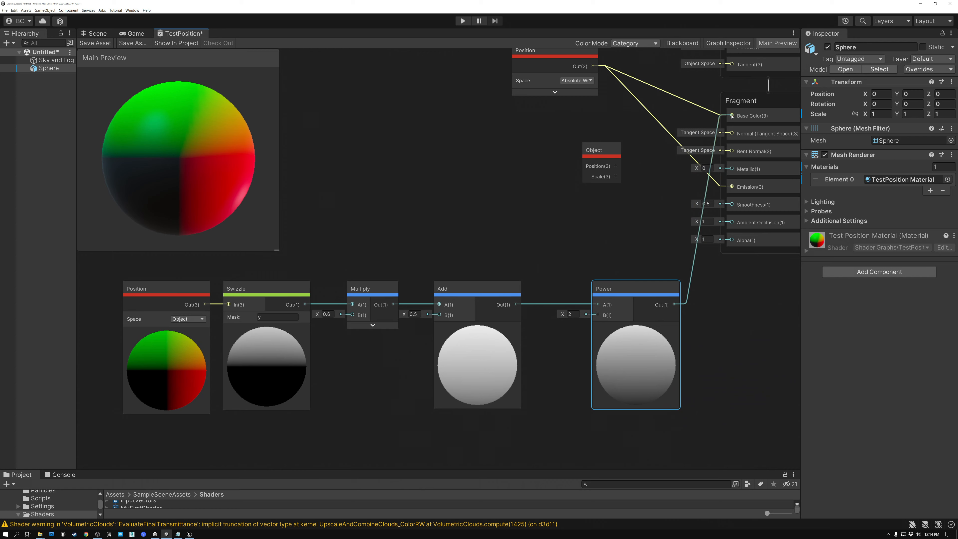
pyautogui.moveTo(710, 200); pyautogui.dragTo(732, 186)
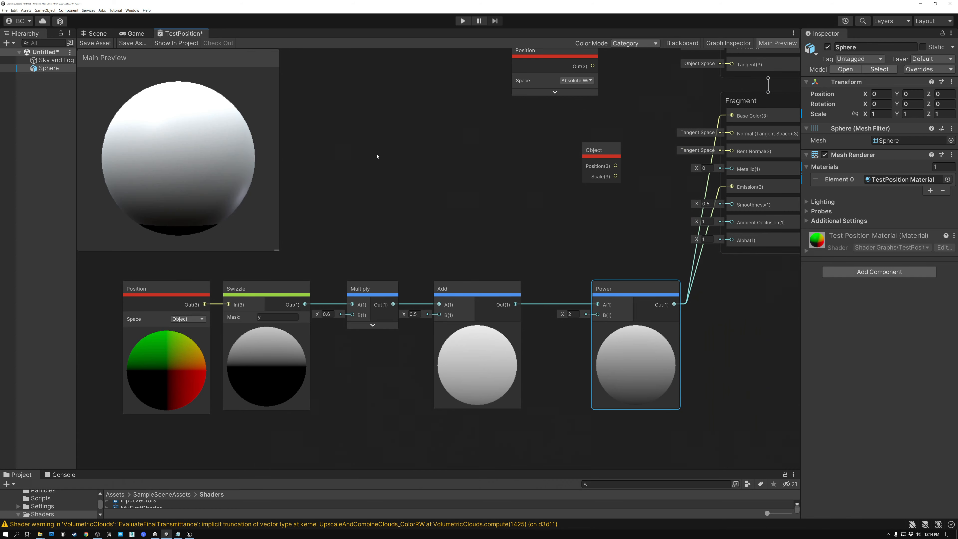
# Step: Save the shader graph and examine the vertical gradient on the sphere in the Scene view
pyautogui.click(95, 43)
pyautogui.click(97, 34)
pyautogui.keyDown('alt'); pyautogui.moveTo(489, 188); pyautogui.dragTo(456, 233); pyautogui.keyUp('alt')
pyautogui.keyDown('alt'); pyautogui.moveTo(474, 179); pyautogui.dragTo(441, 154); pyautogui.keyUp('alt')
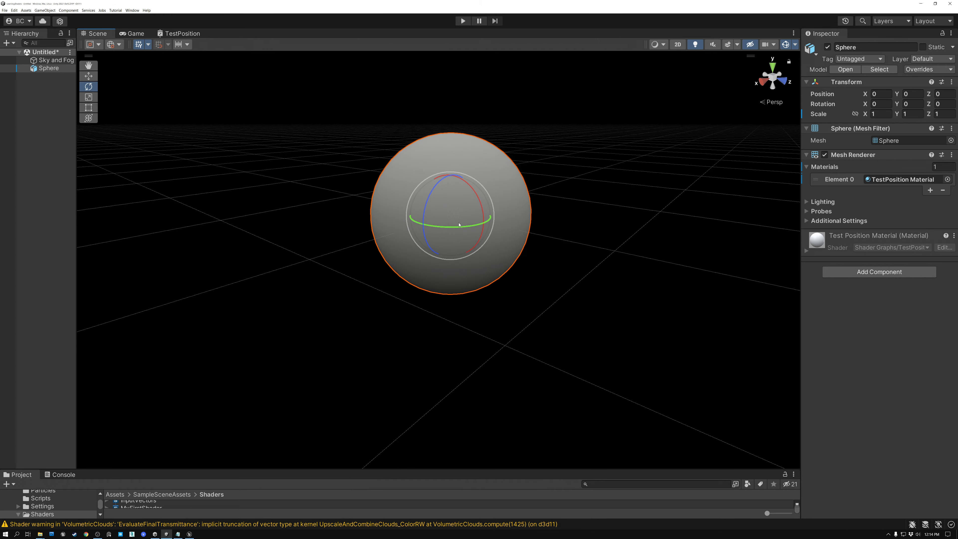
pyautogui.keyDown('alt'); pyautogui.moveTo(457, 228); pyautogui.dragTo(419, 191); pyautogui.keyUp('alt')
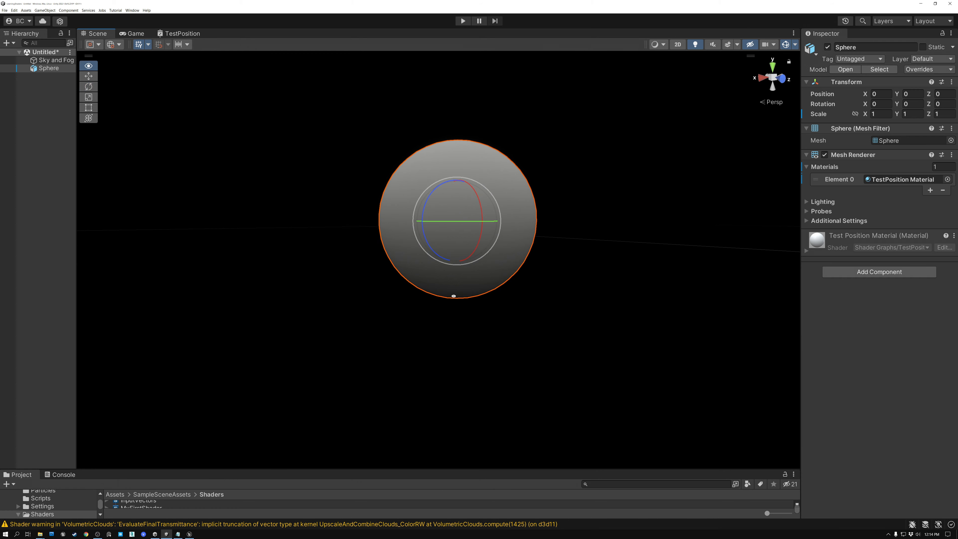
pyautogui.keyDown('alt'); pyautogui.moveTo(454, 296); pyautogui.dragTo(453, 263); pyautogui.keyUp('alt')
pyautogui.keyDown('alt'); pyautogui.moveTo(475, 168); pyautogui.dragTo(464, 163); pyautogui.keyUp('alt')
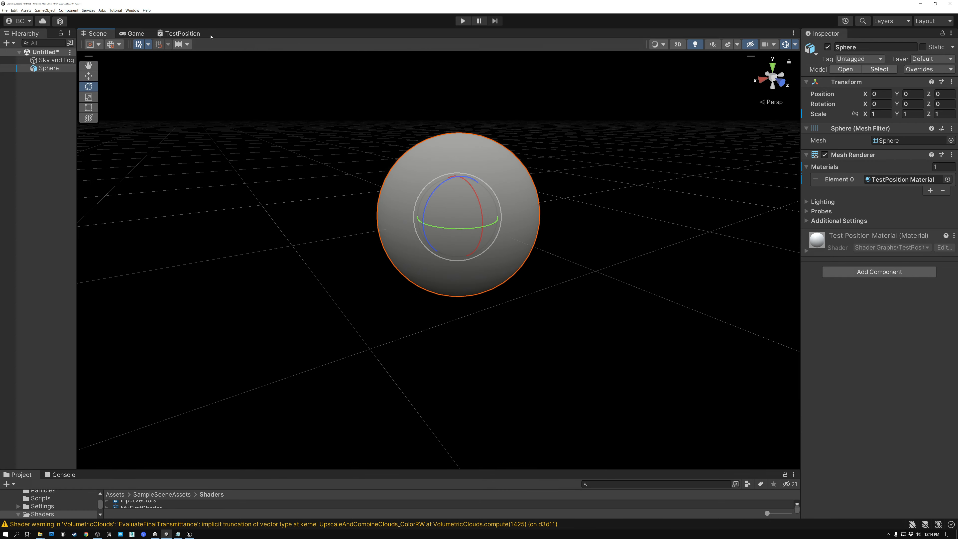
# Step: In the TestPosition graph, delete both connections from the Power node to Base Color and Emission
pyautogui.click(182, 34)
pyautogui.click(166, 287)
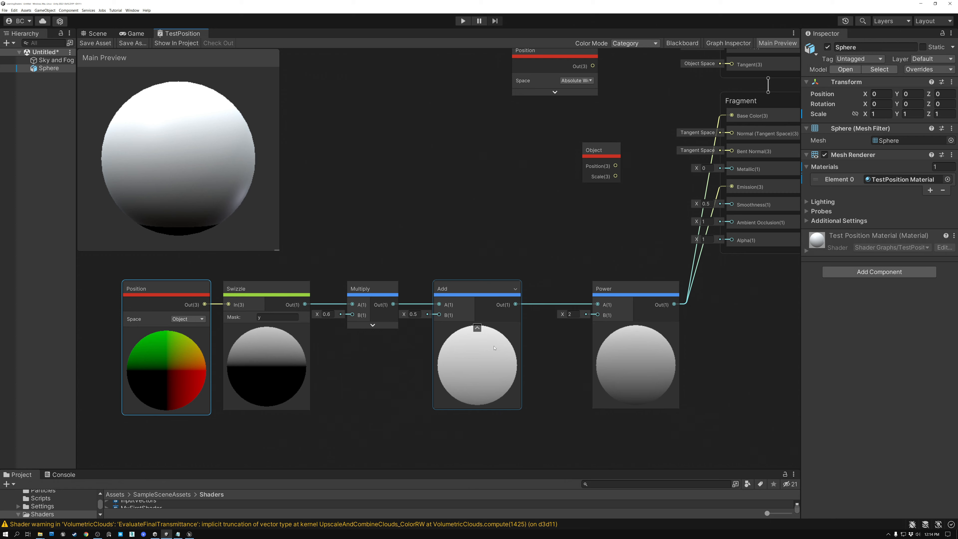
pyautogui.moveTo(670, 266); pyautogui.dragTo(709, 285)
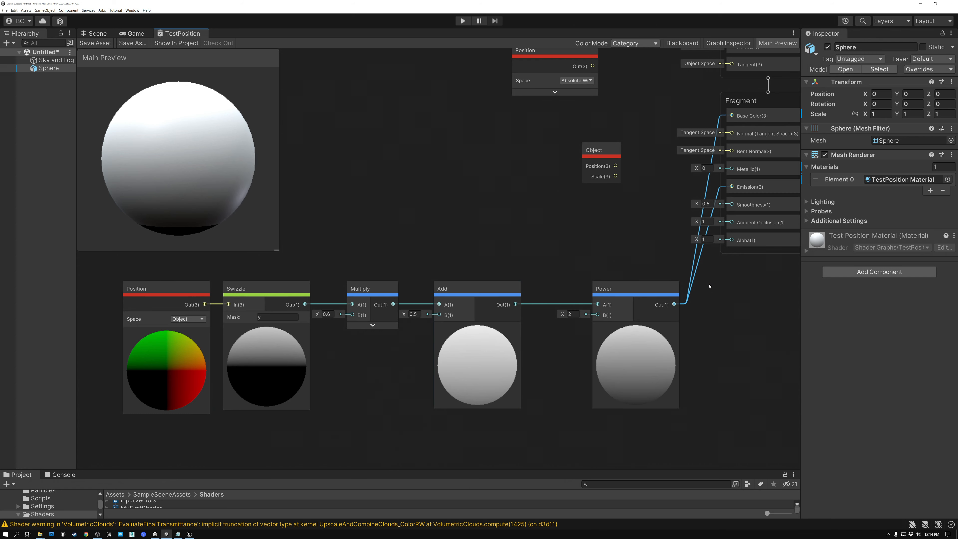
pyautogui.press('Delete')
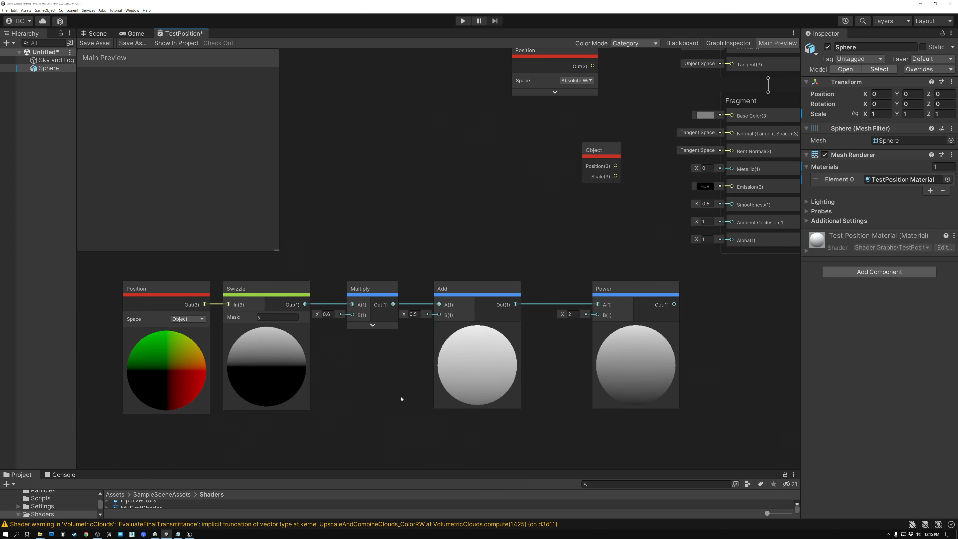
# Step: Move the upper Position and Object nodes away from the Fragment stack and set the Position node's Space to Object
pyautogui.moveTo(375, 389); pyautogui.dragTo(402, 398, button='middle')
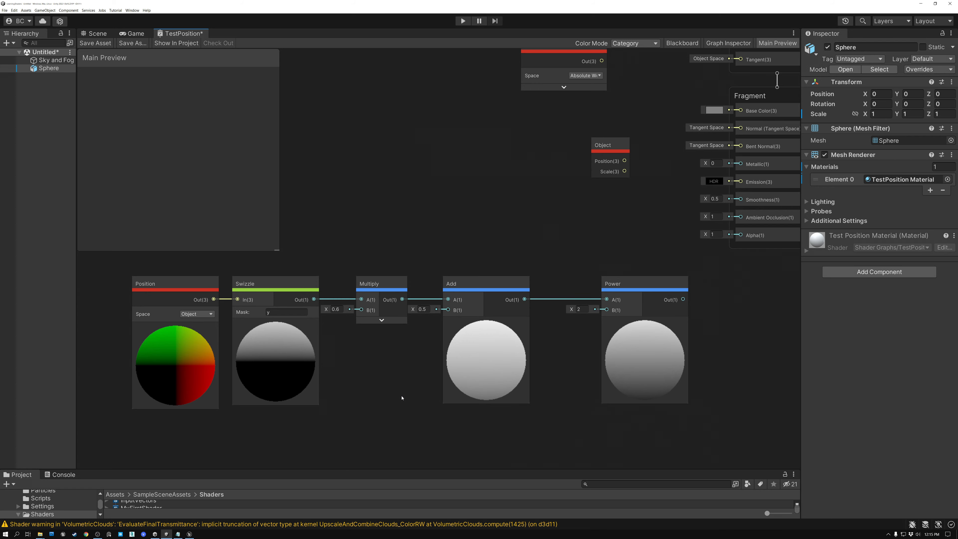
pyautogui.moveTo(384, 419); pyautogui.dragTo(389, 172, button='middle')
pyautogui.moveTo(426, 295); pyautogui.dragTo(429, 276, button='middle')
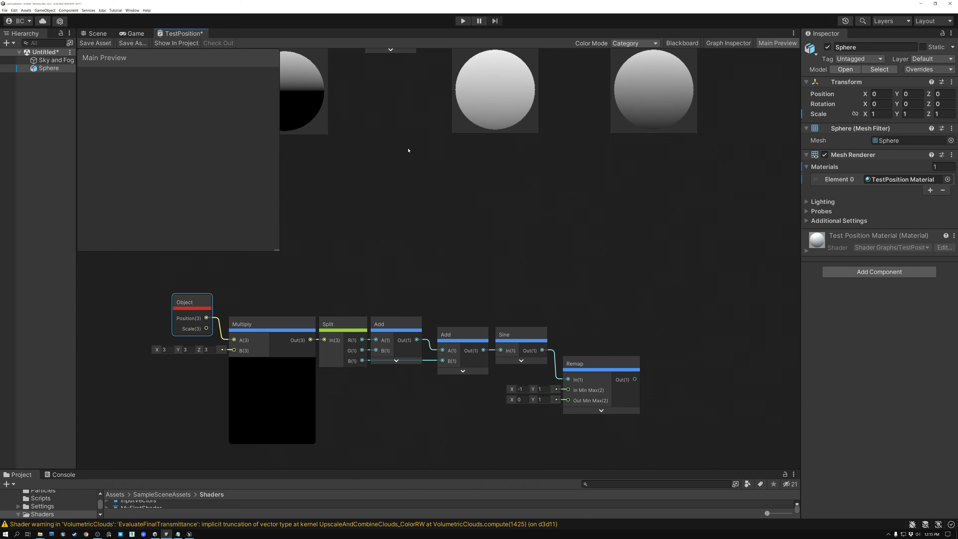
pyautogui.moveTo(408, 151); pyautogui.dragTo(420, 397, button='middle')
pyautogui.moveTo(548, 141); pyautogui.dragTo(452, 289, button='middle')
pyautogui.scroll(1, 514, 254)
pyautogui.scroll(2, 514, 254)
pyautogui.click(462, 137)
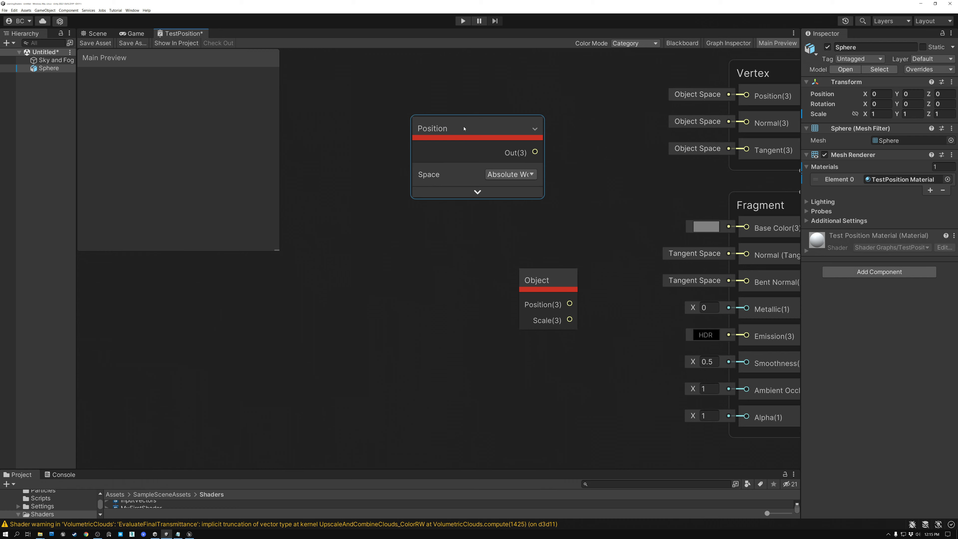
pyautogui.moveTo(465, 130); pyautogui.dragTo(436, 133)
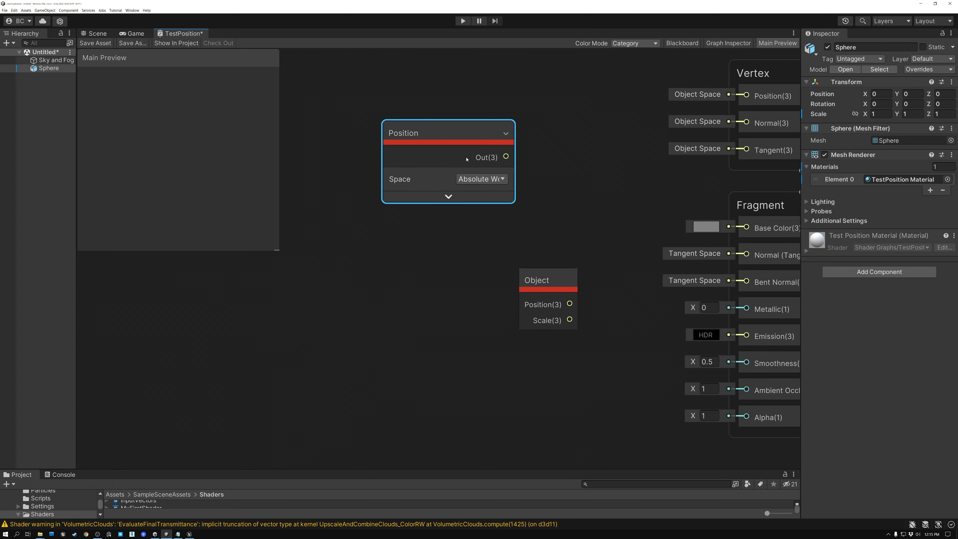
pyautogui.moveTo(550, 282); pyautogui.dragTo(474, 266)
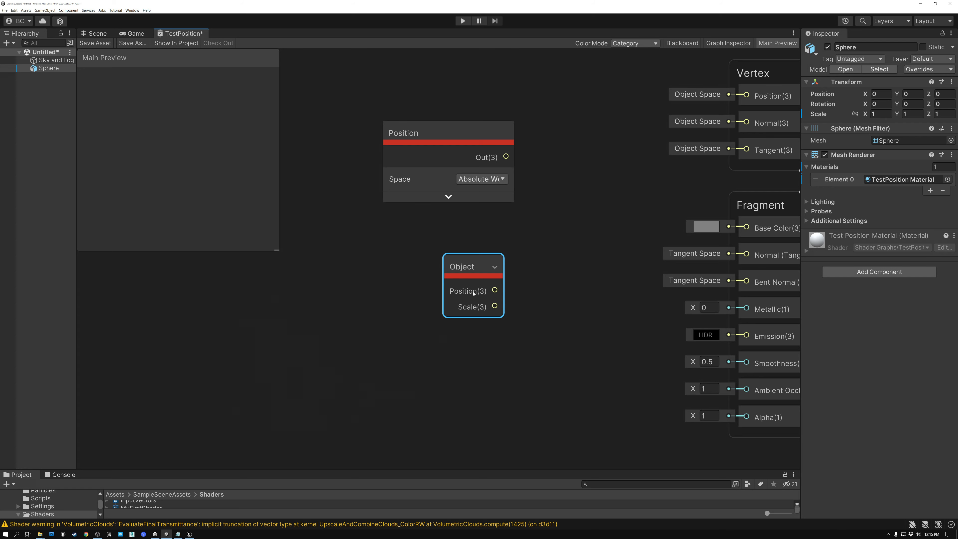
pyautogui.click(477, 182)
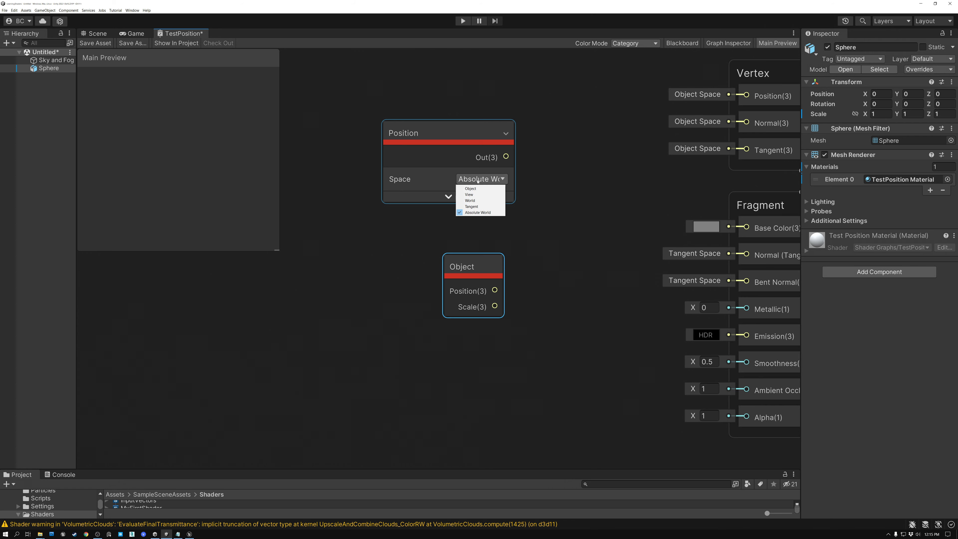
pyautogui.click(468, 187)
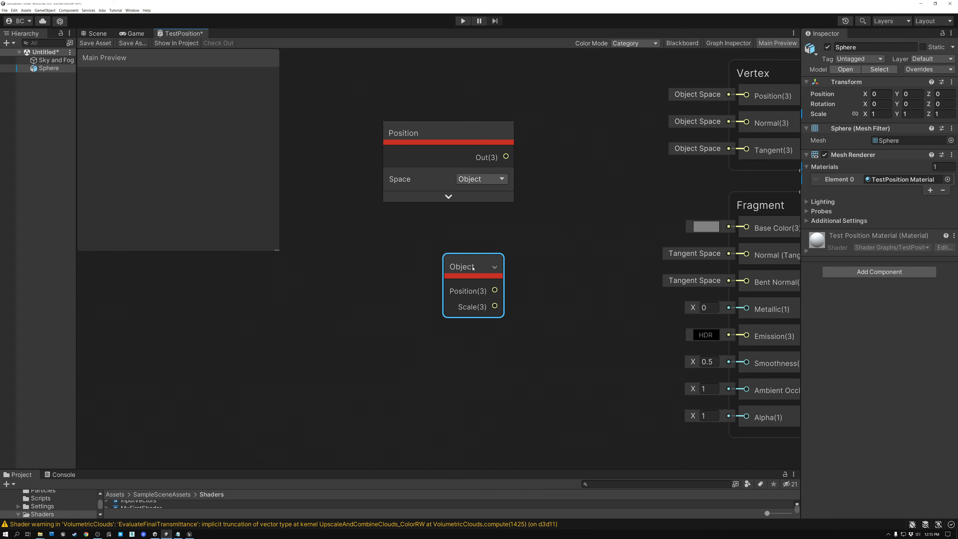
pyautogui.moveTo(494, 290); pyautogui.dragTo(566, 273)
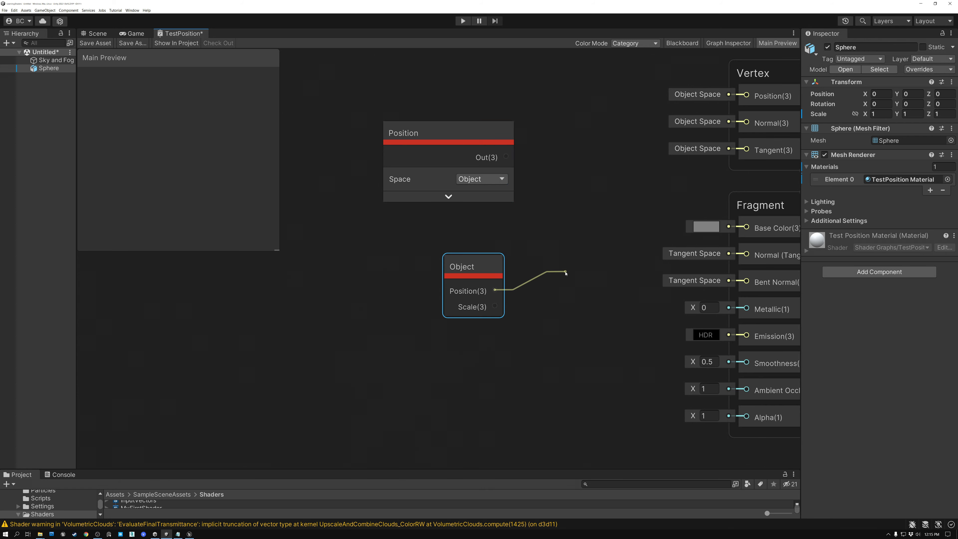
pyautogui.click(549, 260)
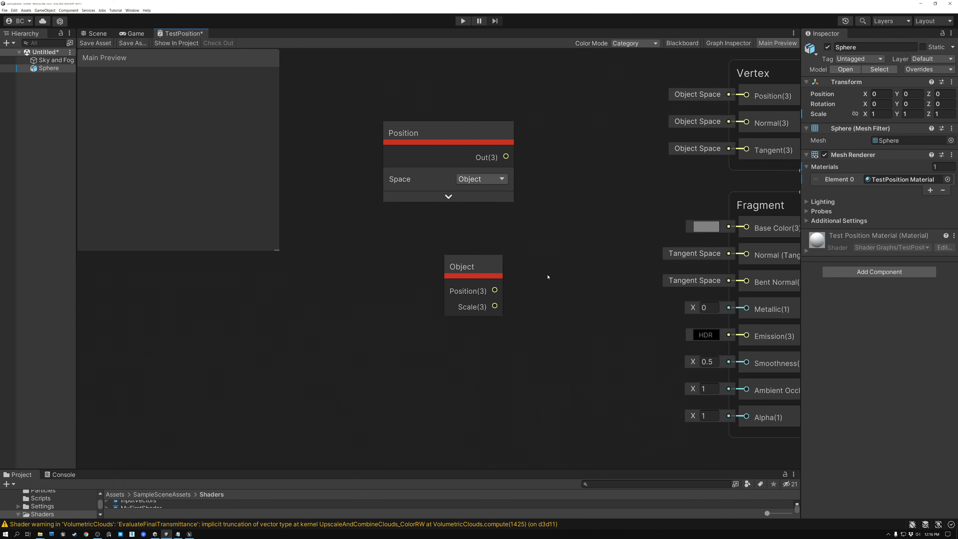
pyautogui.click(438, 132)
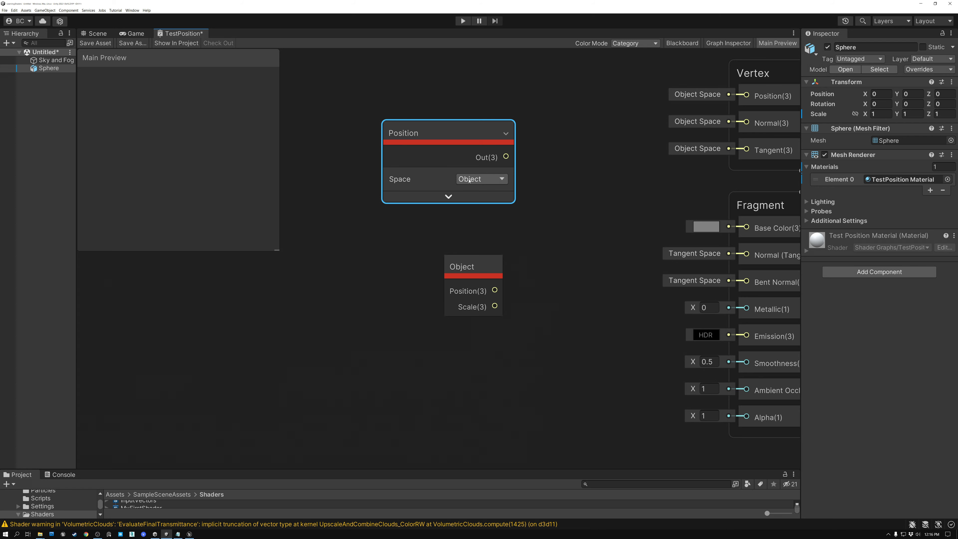
pyautogui.click(468, 267)
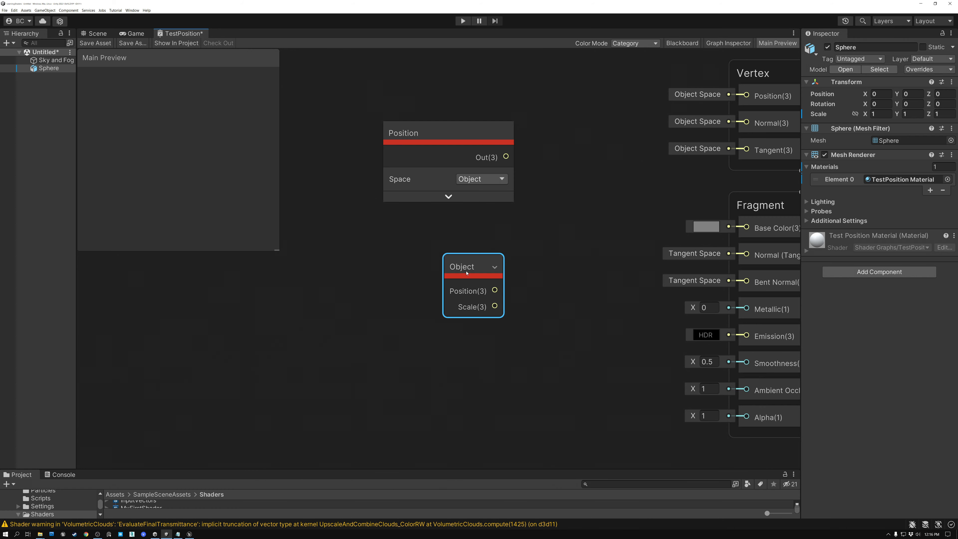
# Step: Shift the upper Object node slightly and connect its Position output to Base Color and Emission
pyautogui.moveTo(470, 267); pyautogui.dragTo(437, 276)
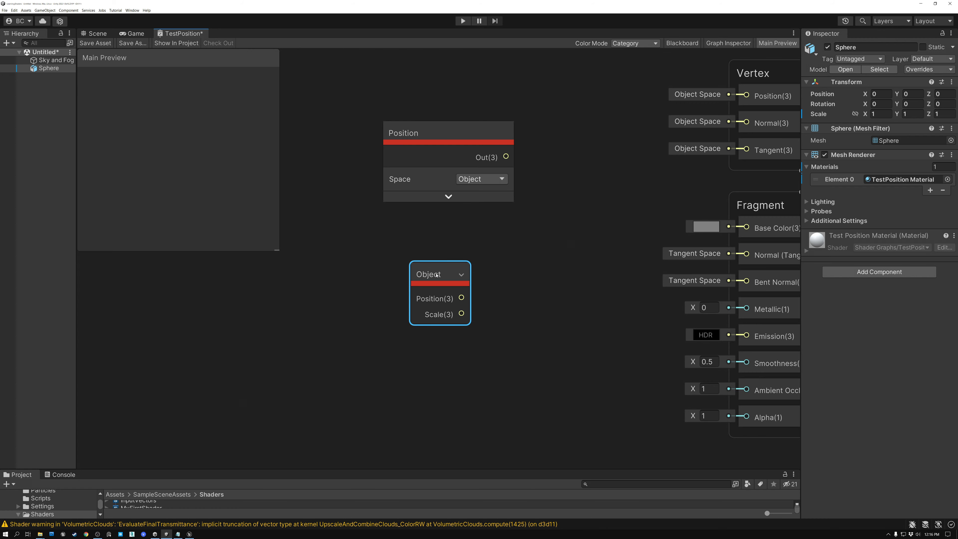
pyautogui.moveTo(461, 298); pyautogui.dragTo(721, 228)
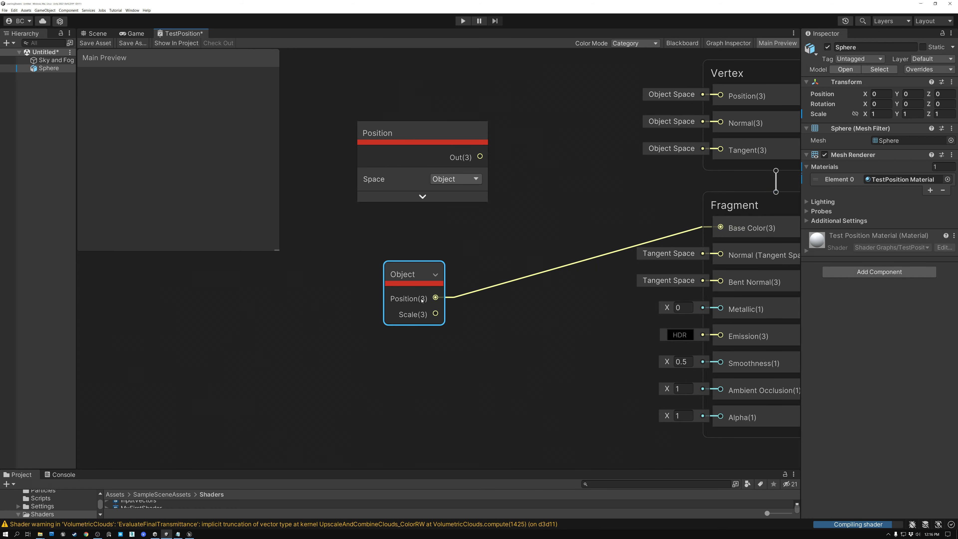
pyautogui.moveTo(436, 297); pyautogui.dragTo(721, 336)
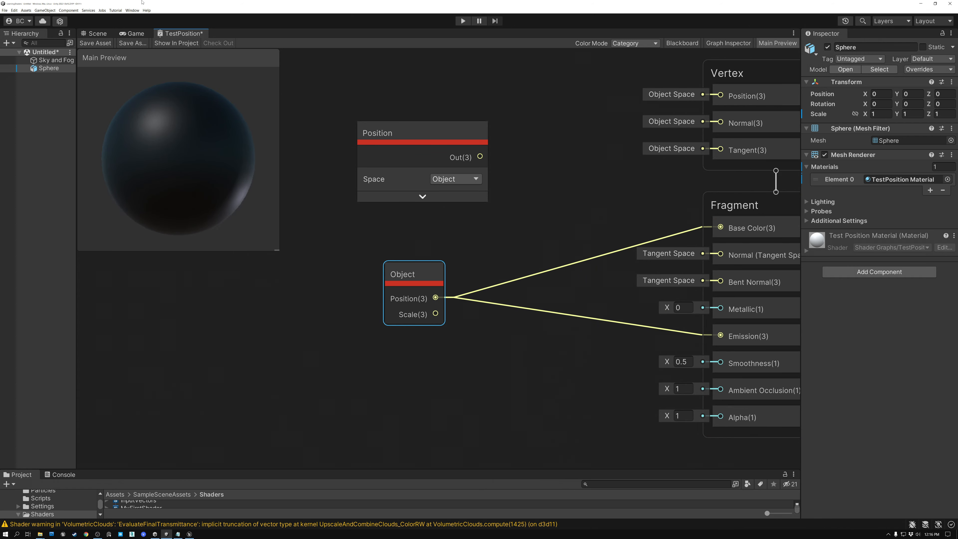
# Step: Save the shader graph and check the sphere with the Object node's position applied in the Scene view
pyautogui.click(95, 42)
pyautogui.click(96, 34)
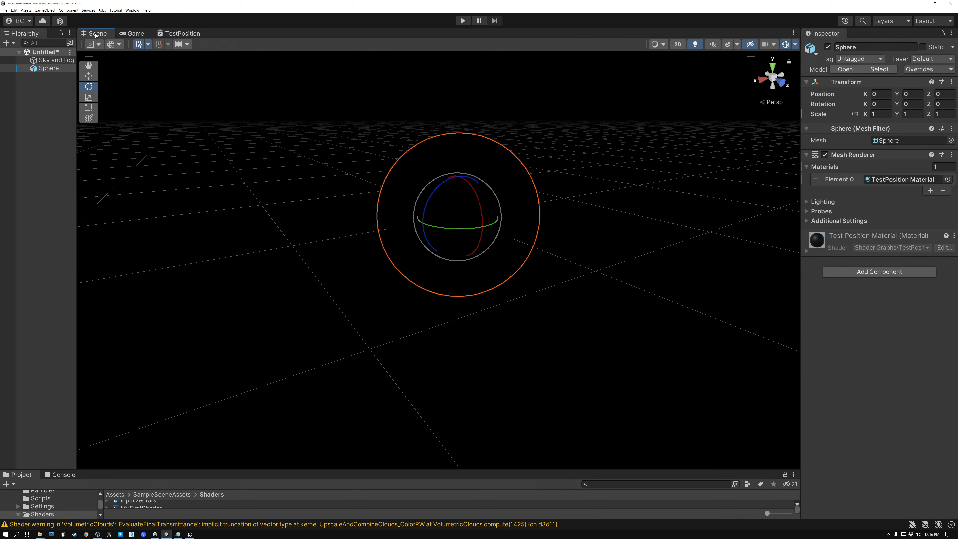
pyautogui.keyDown('alt'); pyautogui.moveTo(332, 197); pyautogui.dragTo(353, 224); pyautogui.keyUp('alt')
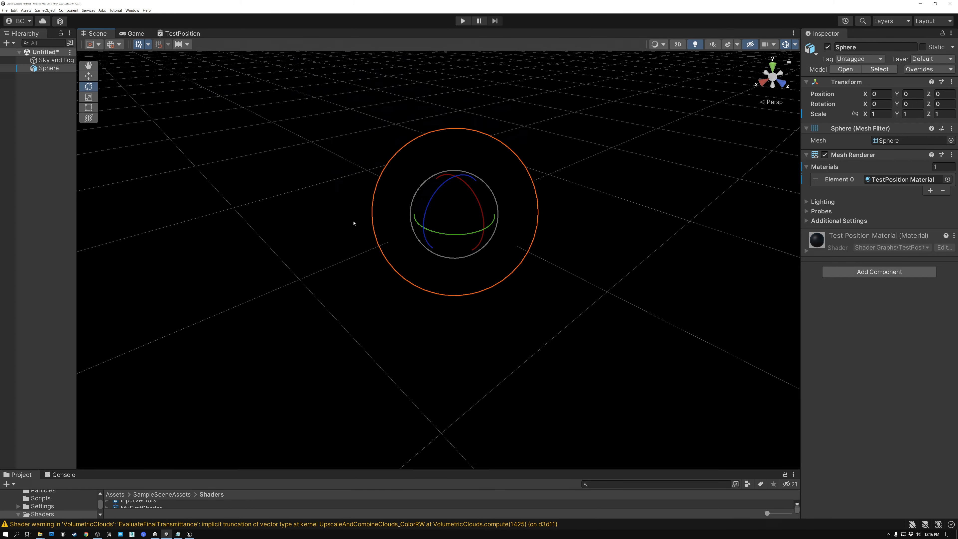
# Step: Test-move the sphere along its Z, X and Y axes in the Scene view, undoing each move
pyautogui.press('w')
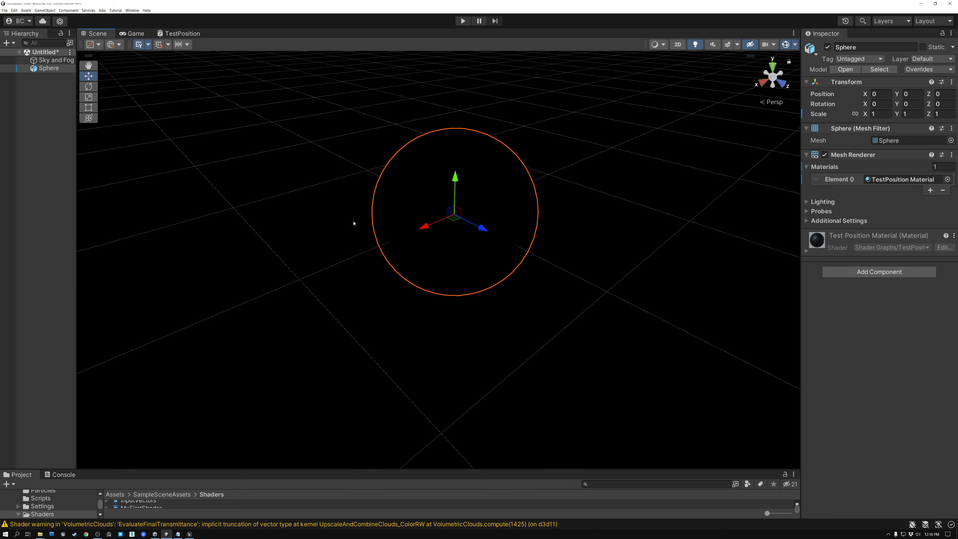
pyautogui.moveTo(483, 228); pyautogui.dragTo(553, 263)
pyautogui.hotkey('ctrl', 'z')
pyautogui.moveTo(425, 229); pyautogui.dragTo(354, 254)
pyautogui.hotkey('ctrl', 'z')
pyautogui.moveTo(456, 178); pyautogui.dragTo(465, 109)
pyautogui.hotkey('ctrl', 'z')
pyautogui.click(824, 97)
pyautogui.moveTo(482, 228); pyautogui.dragTo(573, 267)
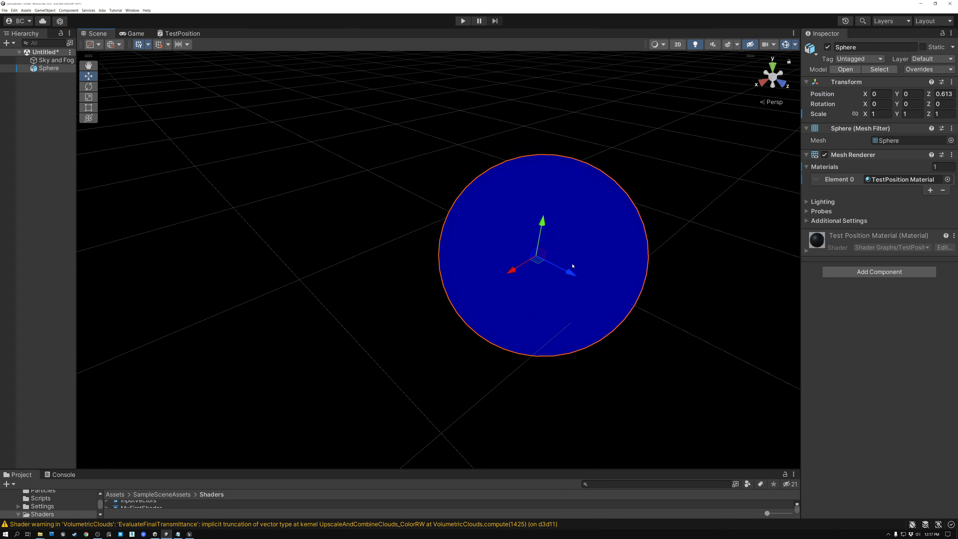
pyautogui.hotkey('ctrl', 'z')
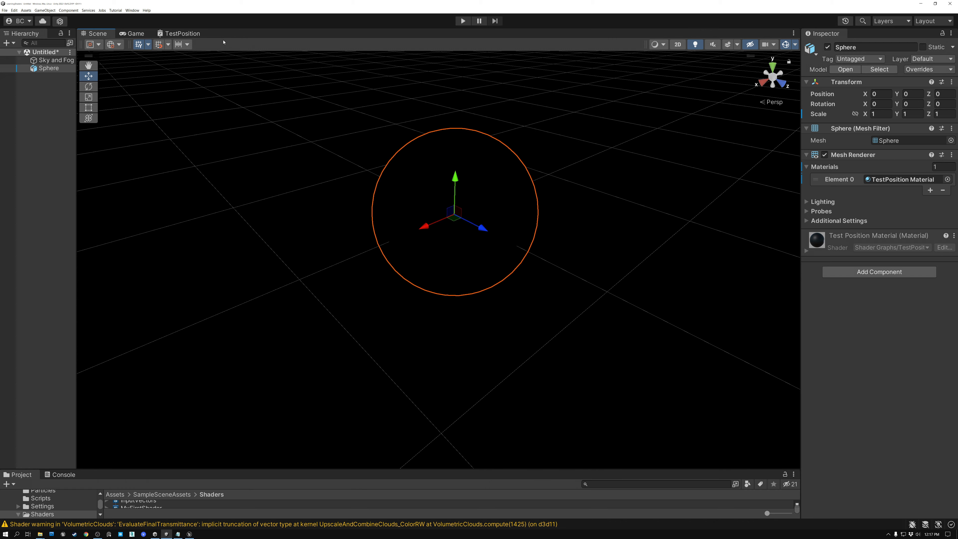
# Step: Examine the lower Object-based chain in the TestPosition graph, from the Object node through Multiply to Split
pyautogui.click(175, 33)
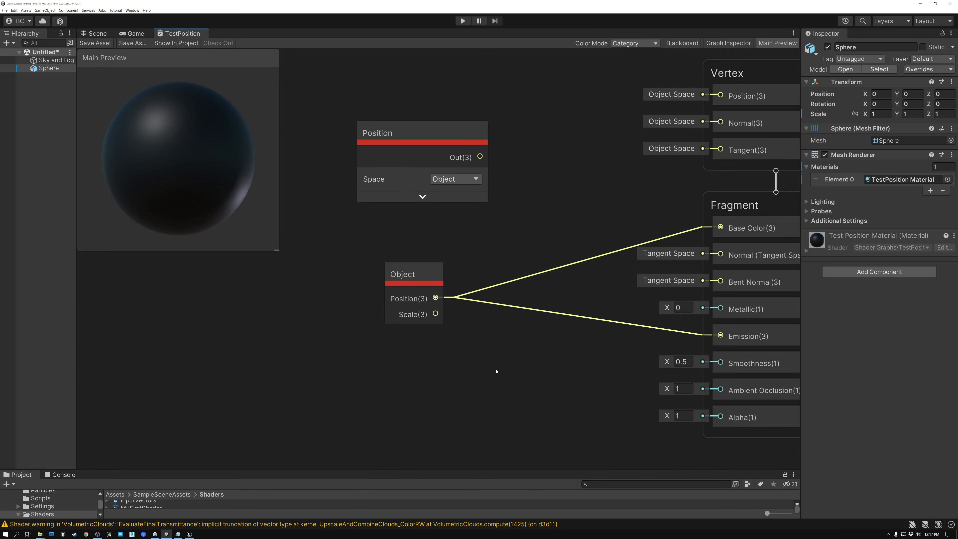
pyautogui.scroll(-2, 519, 326)
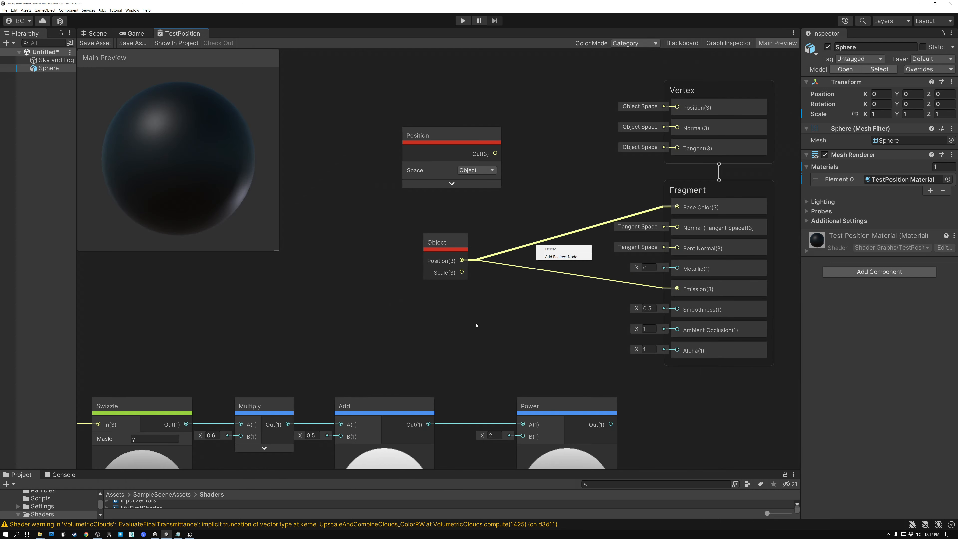
pyautogui.moveTo(511, 403); pyautogui.dragTo(580, 170, button='middle')
pyautogui.moveTo(468, 336); pyautogui.dragTo(521, 247, button='middle')
pyautogui.moveTo(459, 308); pyautogui.dragTo(482, 240, button='middle')
pyautogui.click(175, 278)
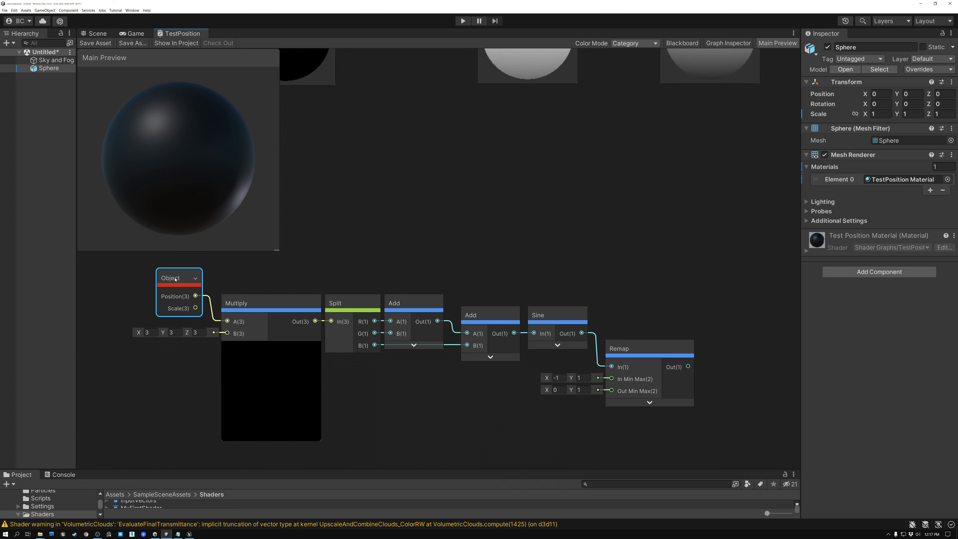
pyautogui.click(260, 304)
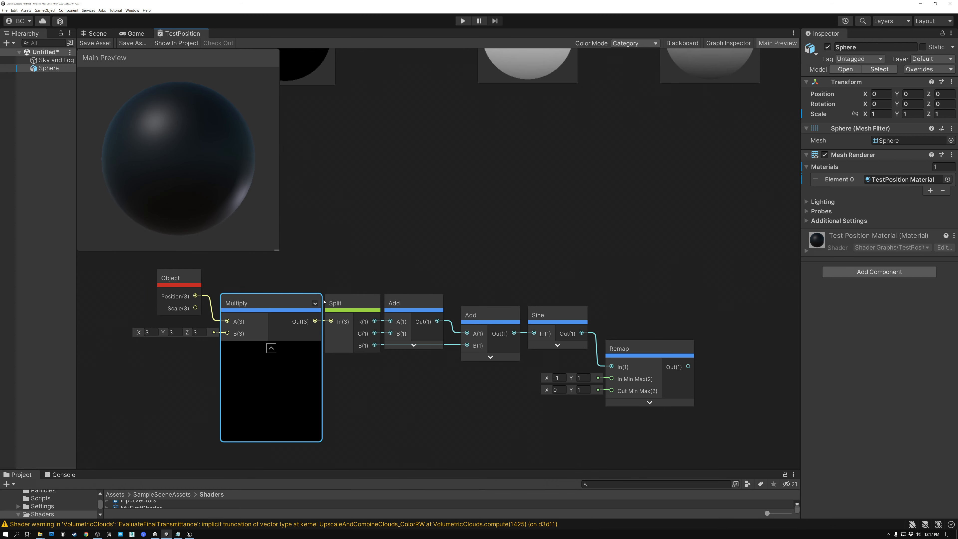
pyautogui.click(353, 304)
# Step: Space the two Add nodes, Sine and Remap away from Split, placing the first Add node higher than the second
pyautogui.moveTo(424, 286); pyautogui.dragTo(698, 411)
pyautogui.moveTo(416, 309); pyautogui.dragTo(446, 309)
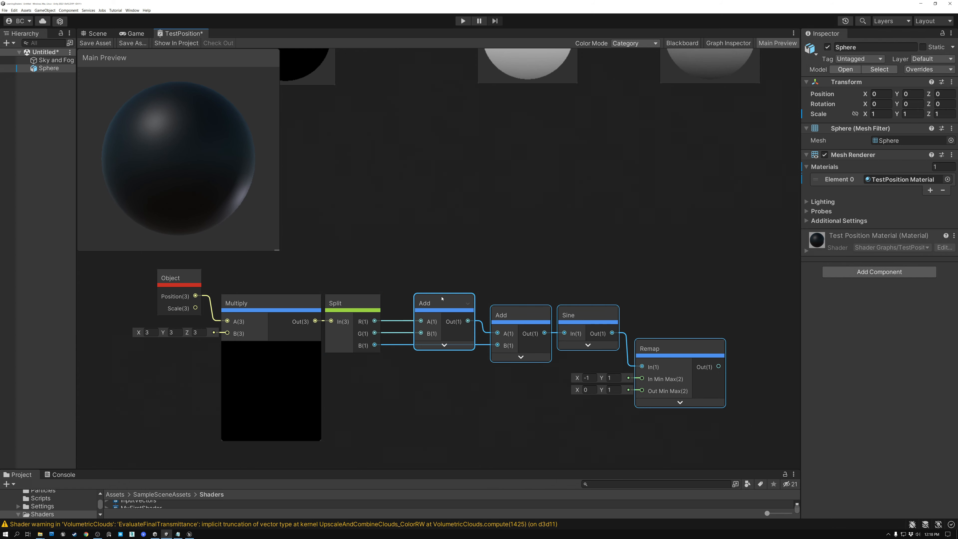
pyautogui.moveTo(439, 303)
pyautogui.mouseDown()
pyautogui.moveTo(440, 277)
pyautogui.moveTo(439, 284)
pyautogui.mouseUp()
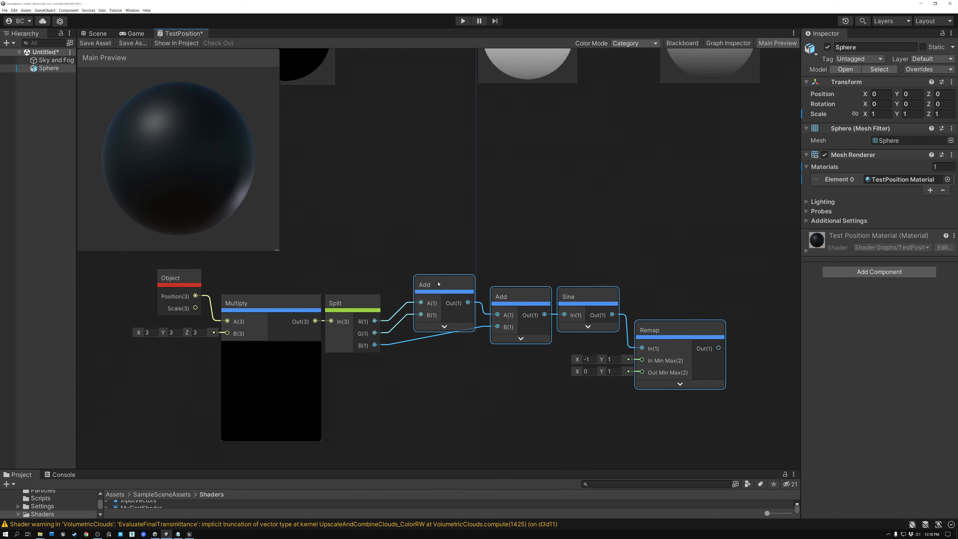
pyautogui.moveTo(494, 261); pyautogui.dragTo(730, 397)
pyautogui.moveTo(512, 295)
pyautogui.mouseDown()
pyautogui.moveTo(518, 327)
pyautogui.moveTo(515, 312)
pyautogui.mouseUp()
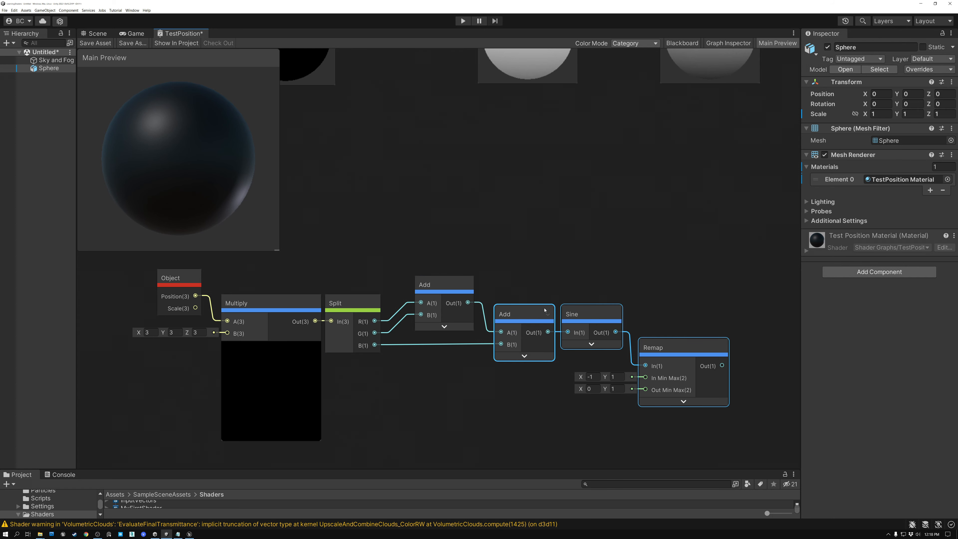
pyautogui.moveTo(518, 319); pyautogui.dragTo(515, 319)
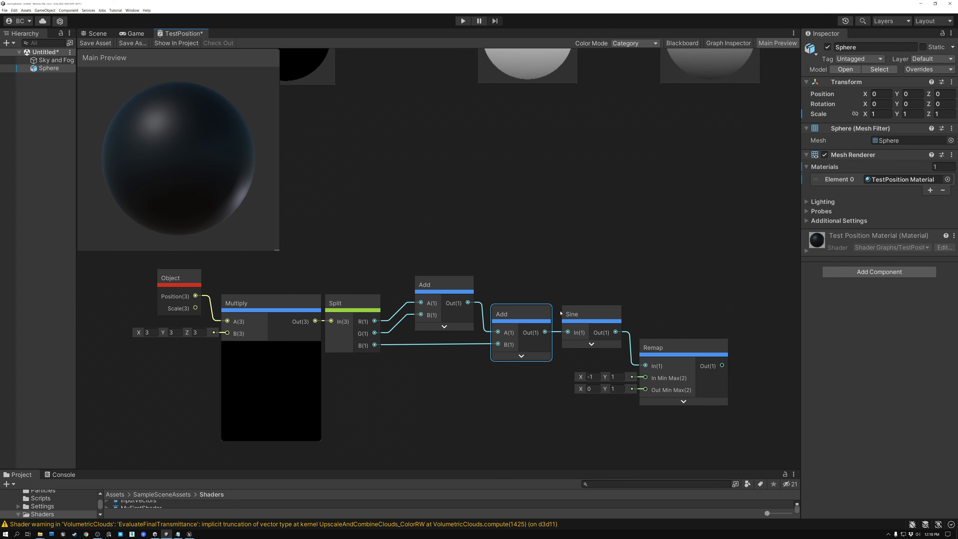
# Step: Connect the Remap node's output to Emission and Base Color in the Fragment stack
pyautogui.click(579, 315)
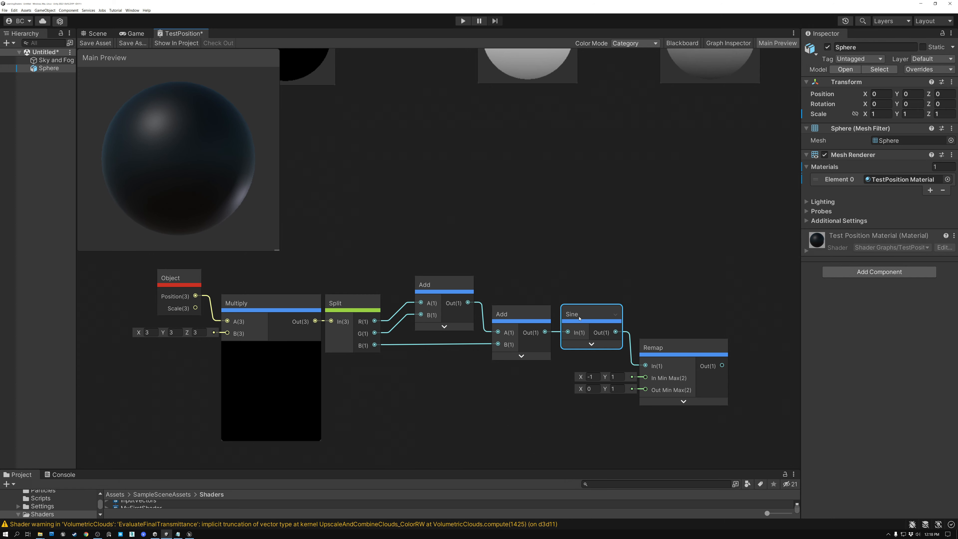
pyautogui.click(675, 348)
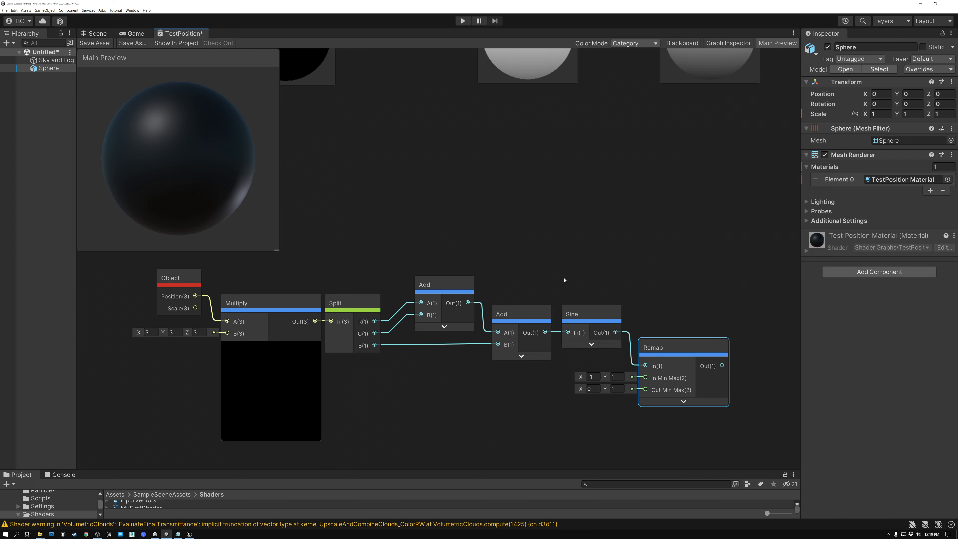
pyautogui.scroll(-3, 565, 280)
pyautogui.moveTo(584, 257); pyautogui.dragTo(454, 287, button='middle')
pyautogui.moveTo(528, 372); pyautogui.dragTo(585, 110)
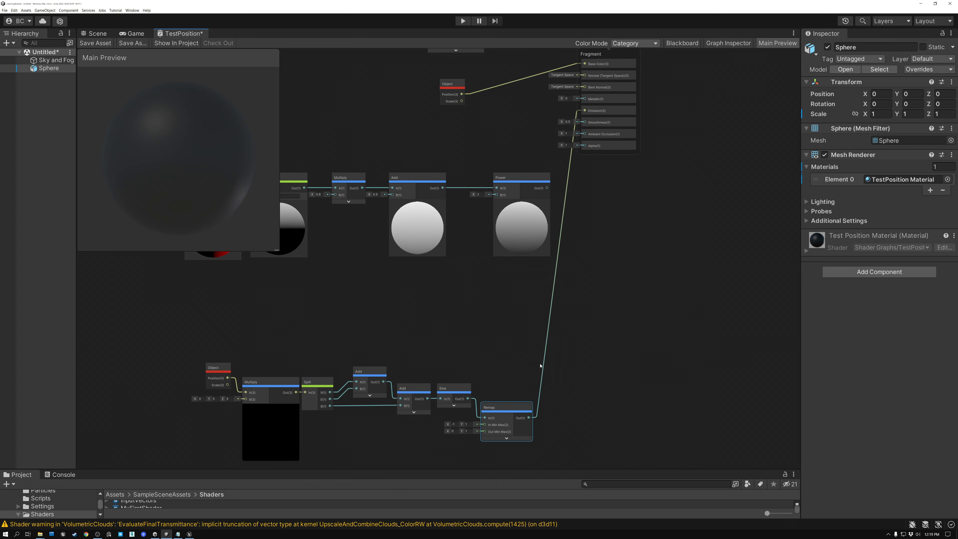
pyautogui.moveTo(529, 419); pyautogui.dragTo(585, 118)
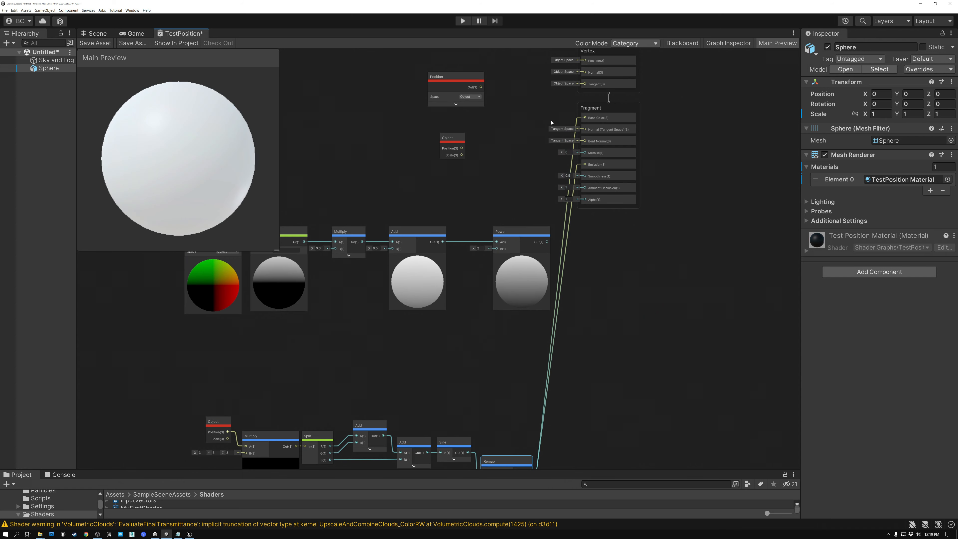
# Step: Save the shader graph and move the sphere in the Scene view to about X 0.915, Z -0.739
pyautogui.click(96, 43)
pyautogui.click(97, 33)
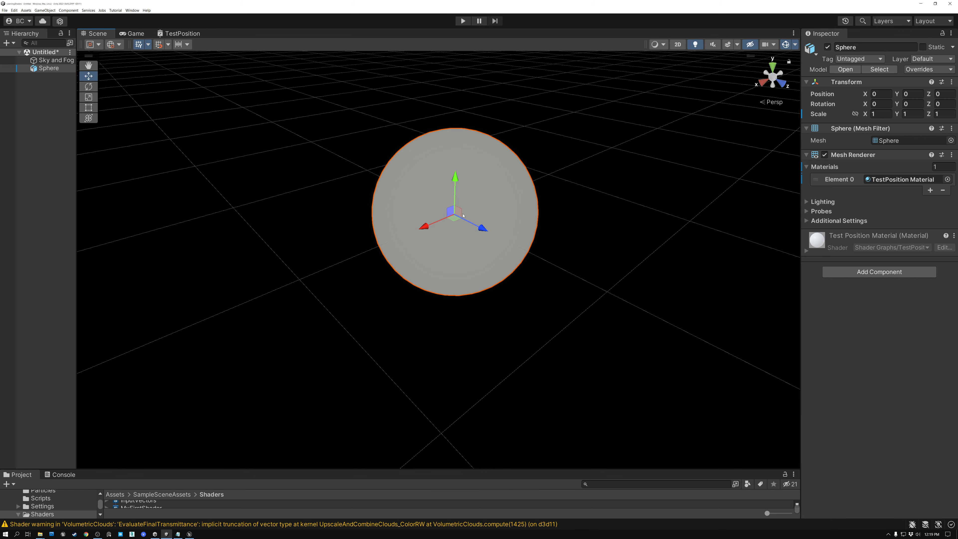
pyautogui.moveTo(482, 230); pyautogui.dragTo(258, 228)
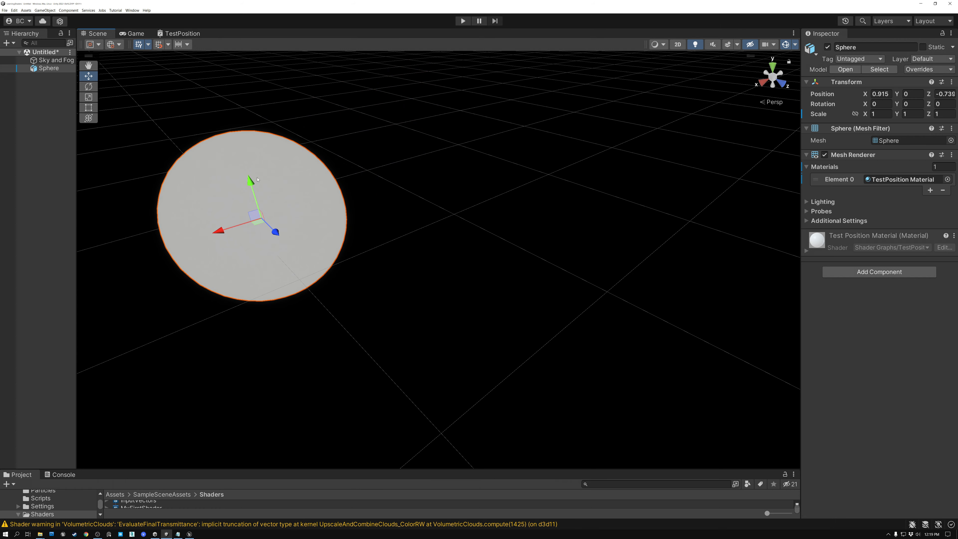
# Step: Add a Lerp node beside Remap in the TestPosition graph and connect the Remap output to its T input
pyautogui.click(178, 33)
pyautogui.rightClick(488, 392)
pyautogui.moveTo(488, 392); pyautogui.dragTo(460, 246, button='middle')
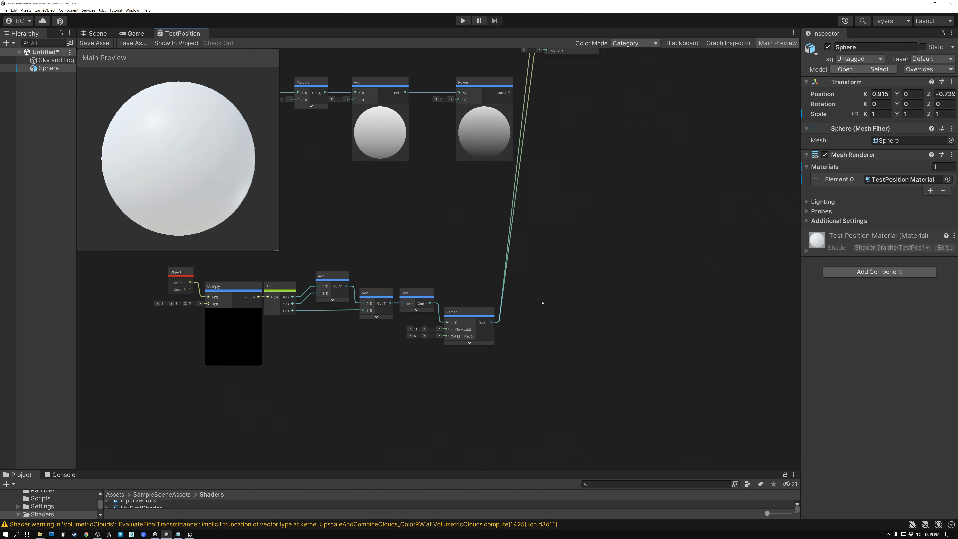
pyautogui.press('space')
pyautogui.write('lerp')
pyautogui.press('Return')
pyautogui.moveTo(492, 323); pyautogui.dragTo(547, 261)
pyautogui.click(557, 317)
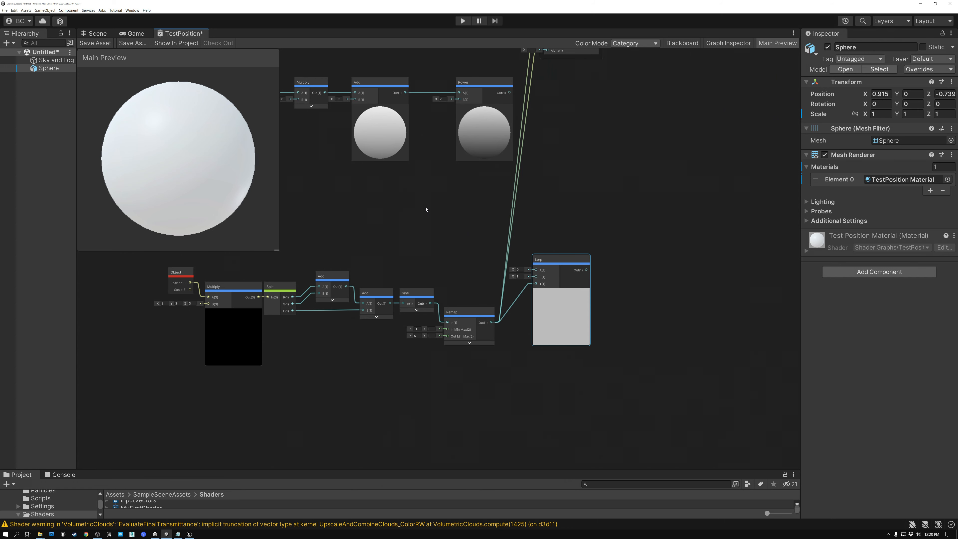
# Step: Move the sphere in the Scene view to about X 0.371, Z 0.058
pyautogui.click(98, 34)
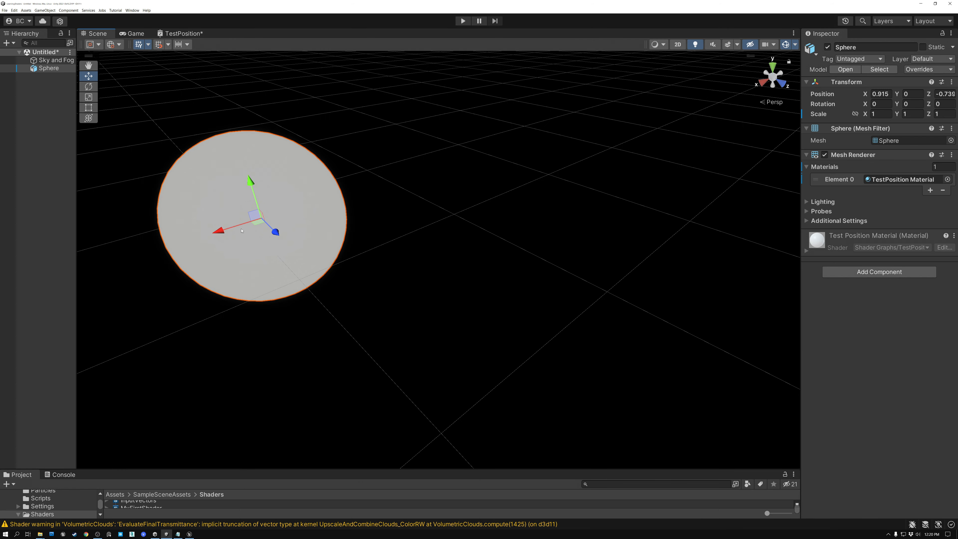
pyautogui.moveTo(258, 222); pyautogui.dragTo(412, 246)
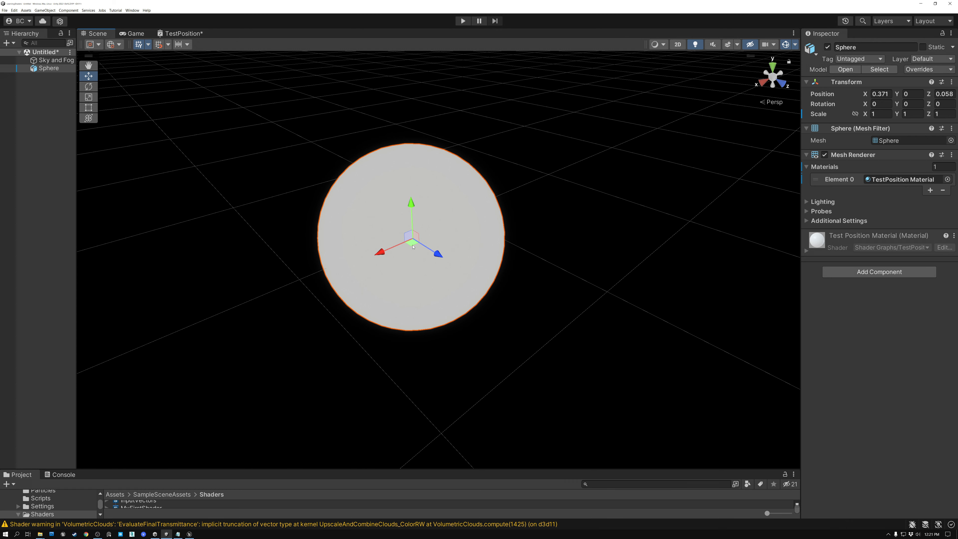
# Step: Examine the lowest chain in the TestPosition graph, where Position feeds Swizzle and the UV input of Sample Texture 2D
pyautogui.click(182, 33)
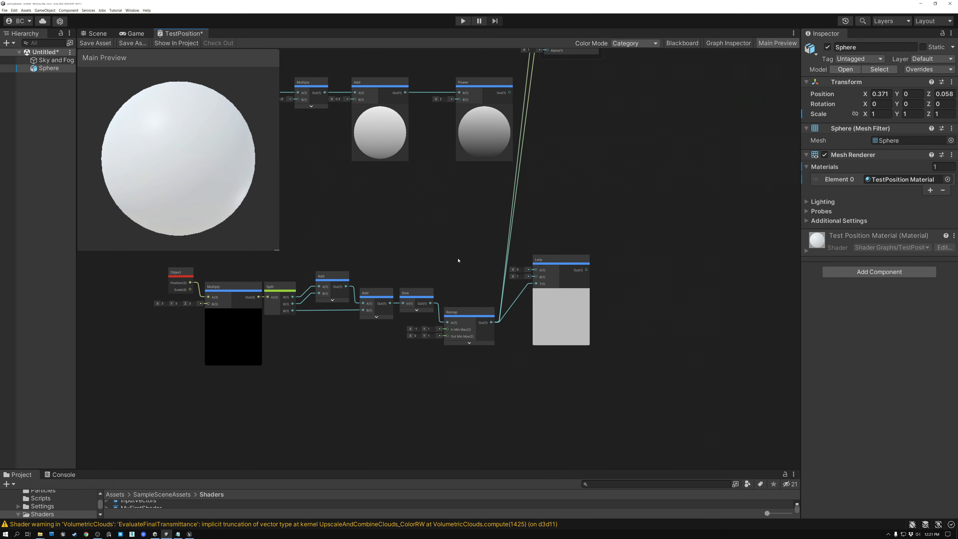
pyautogui.click(464, 313)
pyautogui.moveTo(445, 265); pyautogui.dragTo(498, 145, button='middle')
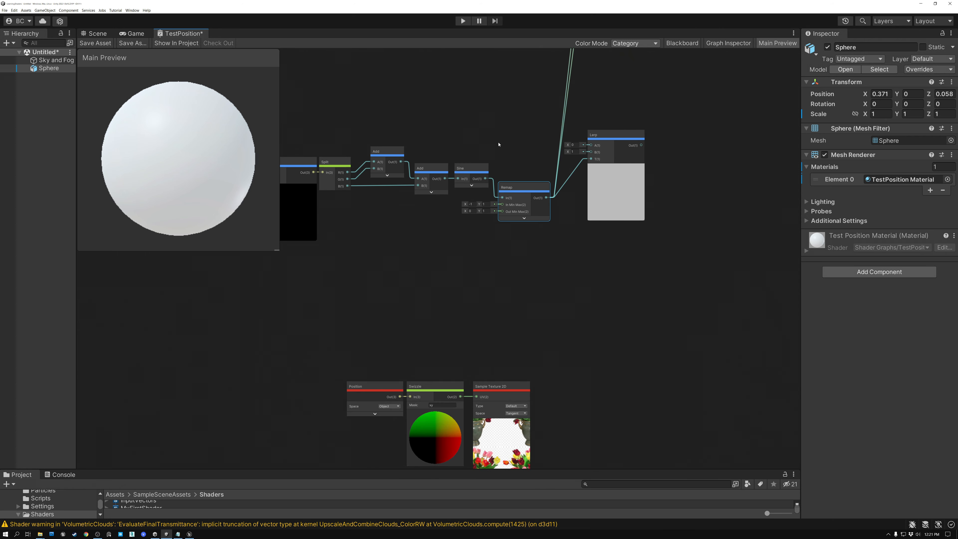
pyautogui.moveTo(481, 306); pyautogui.dragTo(531, 145, button='middle')
pyautogui.scroll(3, 482, 218)
pyautogui.scroll(2, 481, 170)
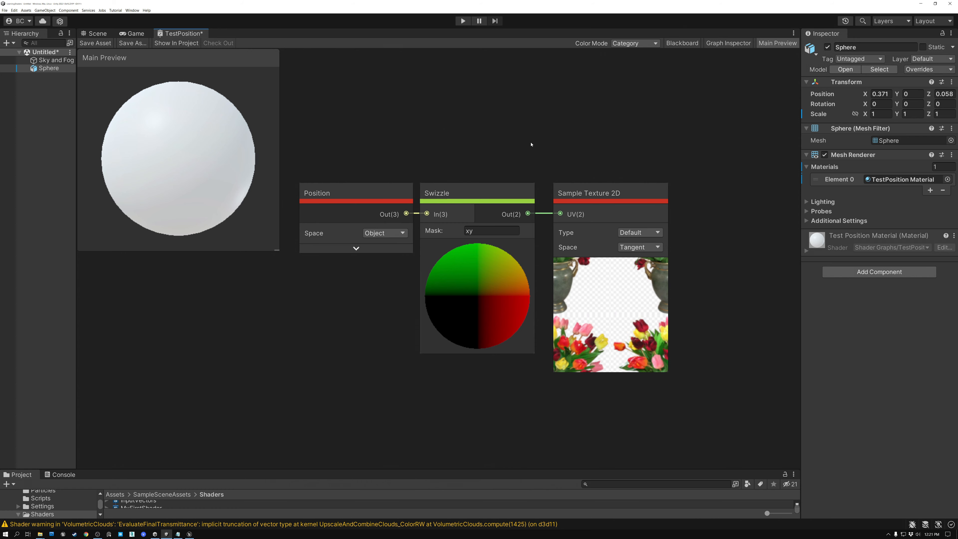
pyautogui.click(352, 191)
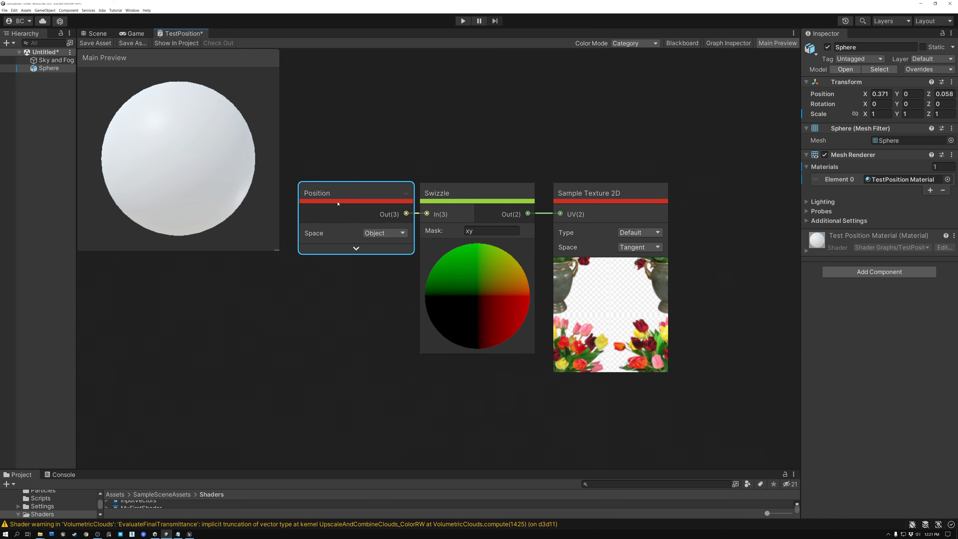
pyautogui.click(482, 193)
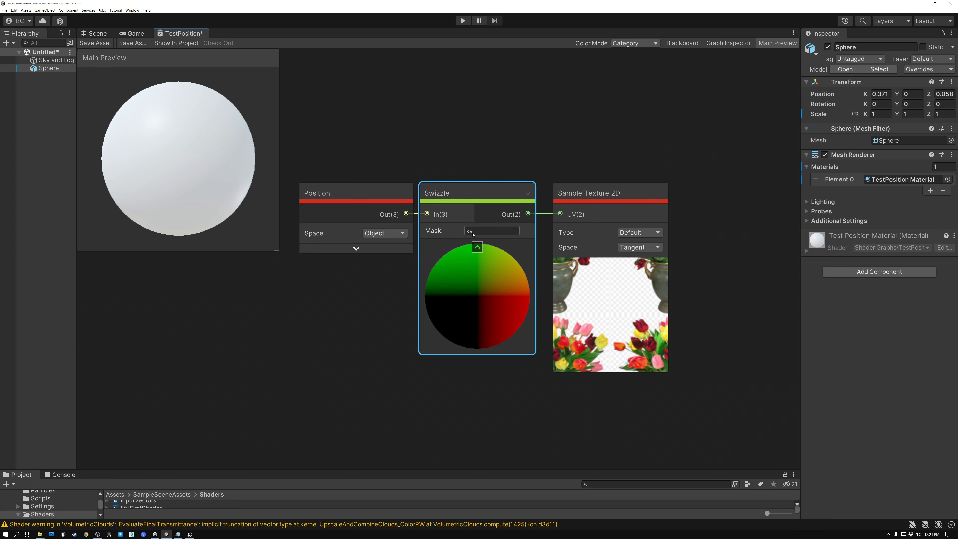
pyautogui.click(573, 199)
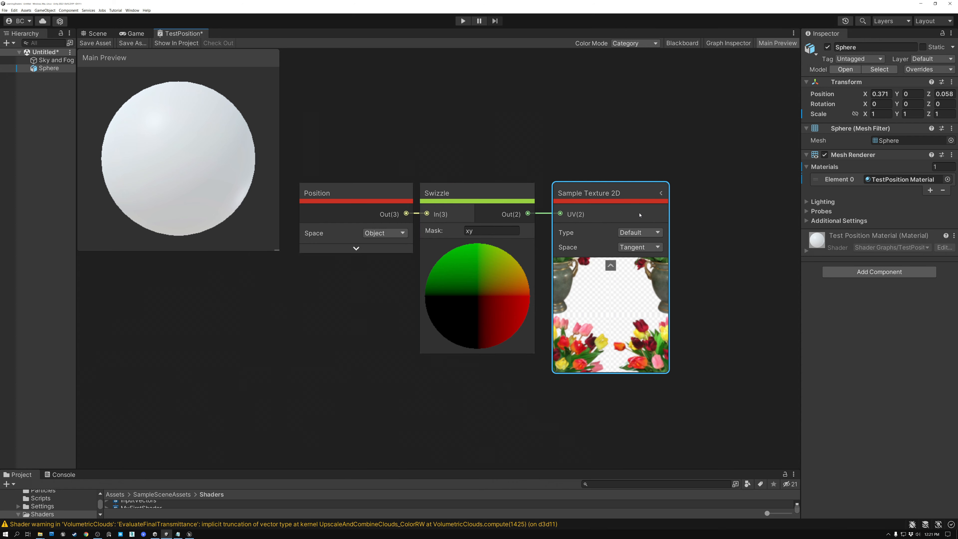
# Step: Expand the Sample Texture 2D node and move the Vertex and Fragment stacks down beside it
pyautogui.scroll(-3, 610, 197)
pyautogui.click(641, 194)
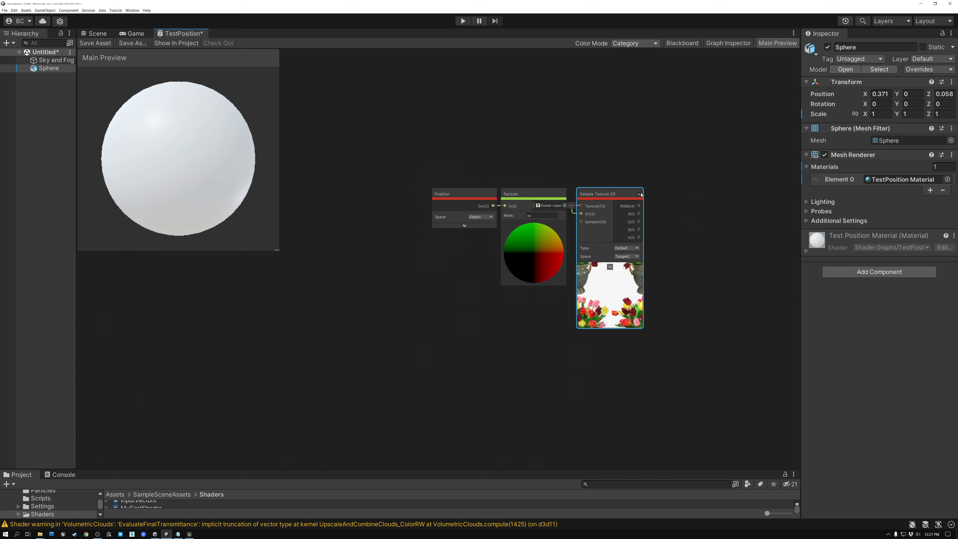
pyautogui.moveTo(681, 154); pyautogui.dragTo(432, 363, button='middle')
pyautogui.scroll(-5, 459, 272)
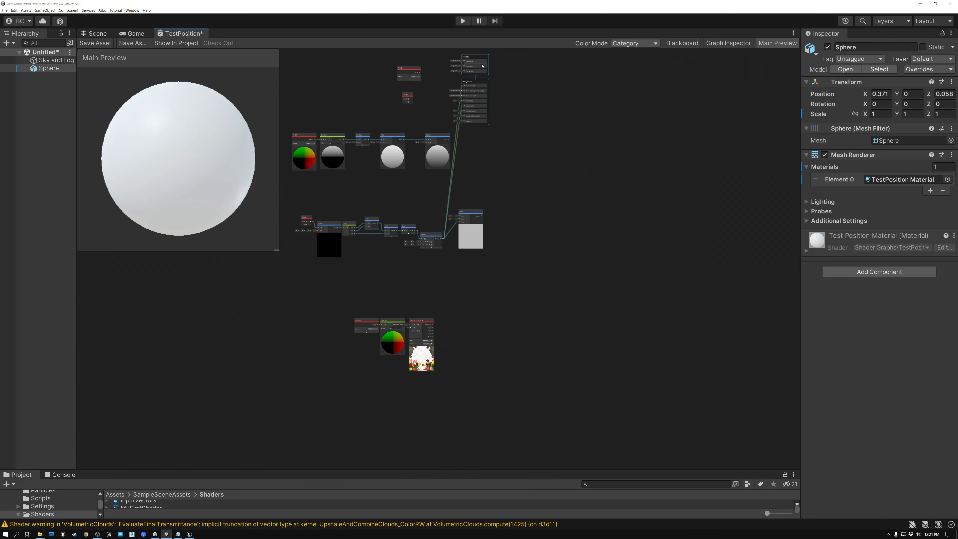
pyautogui.moveTo(476, 71); pyautogui.dragTo(475, 341)
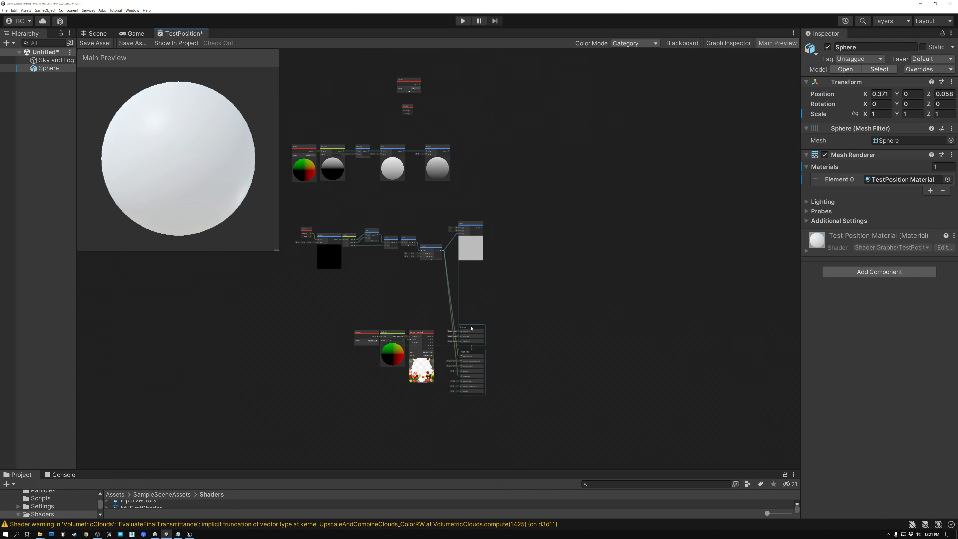
# Step: Connect the Sample Texture 2D node's RGBA output to Base Color and Emission, and save the shader graph
pyautogui.scroll(5, 444, 309)
pyautogui.moveTo(445, 309); pyautogui.dragTo(547, 122, button='middle')
pyautogui.scroll(3, 533, 184)
pyautogui.moveTo(536, 179); pyautogui.dragTo(655, 257)
pyautogui.moveTo(536, 178); pyautogui.dragTo(656, 338)
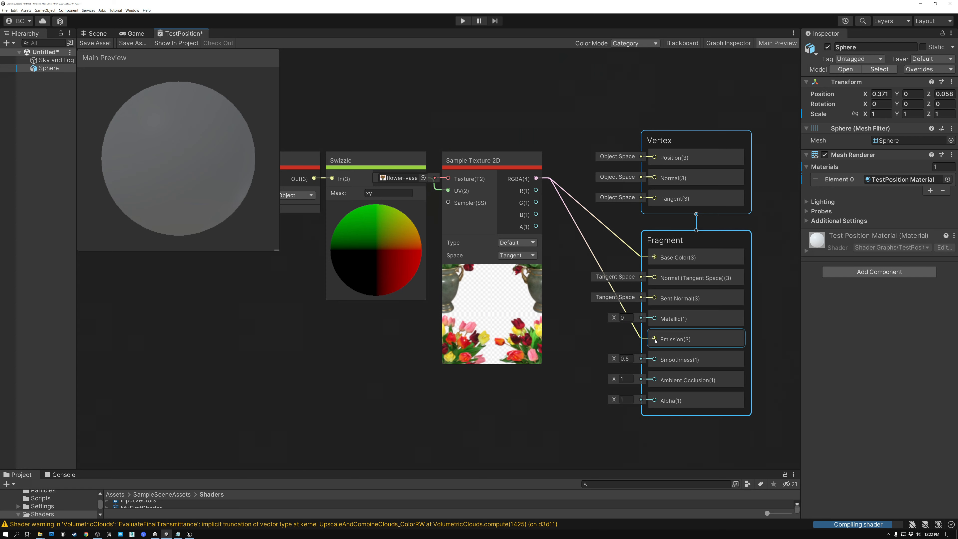
pyautogui.hotkey('ctrl', 's')
# Step: Move the Position, Swizzle and Sample Texture 2D nodes closer to the Fragment stack and collapse the Sample Texture 2D node's unused ports
pyautogui.moveTo(314, 123); pyautogui.dragTo(505, 262)
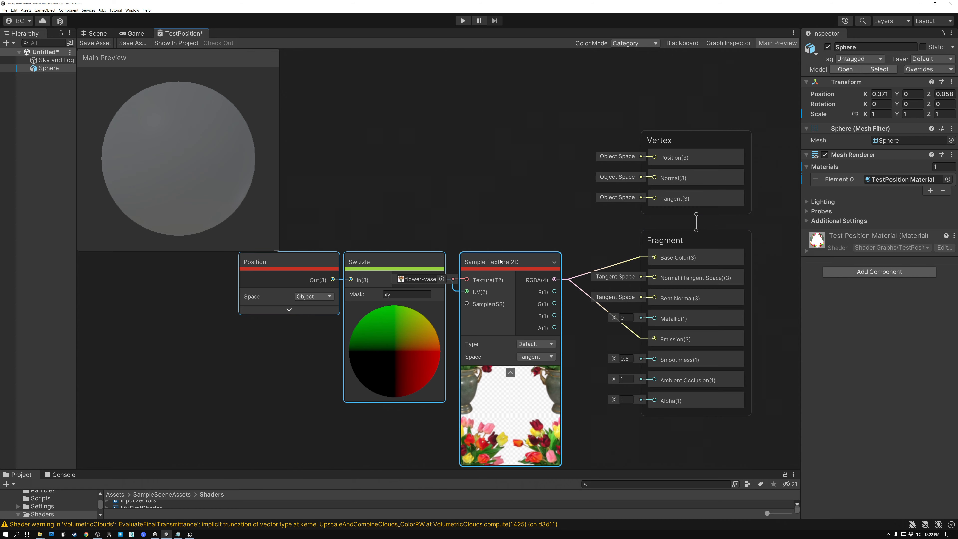
pyautogui.moveTo(477, 208); pyautogui.dragTo(509, 174, button='middle')
pyautogui.scroll(-3, 508, 174)
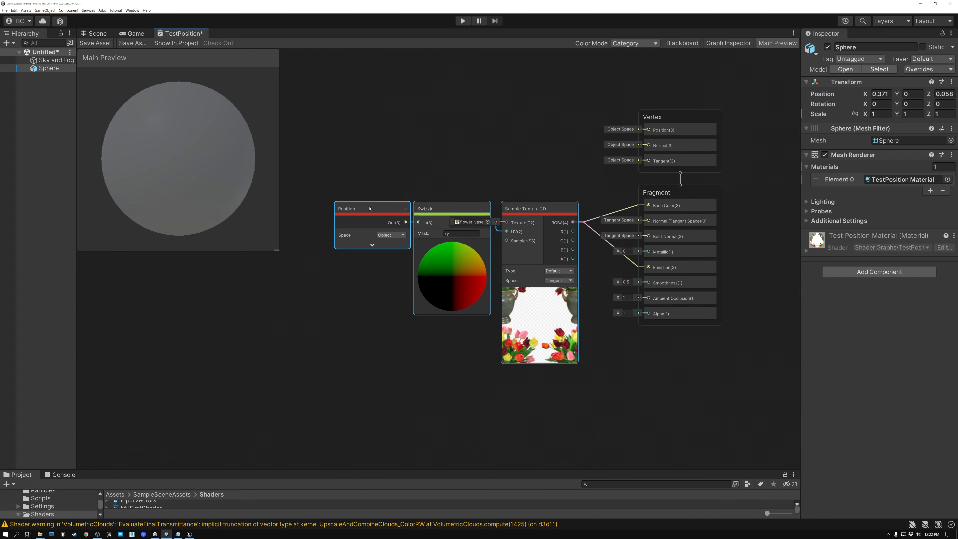
pyautogui.click(485, 195)
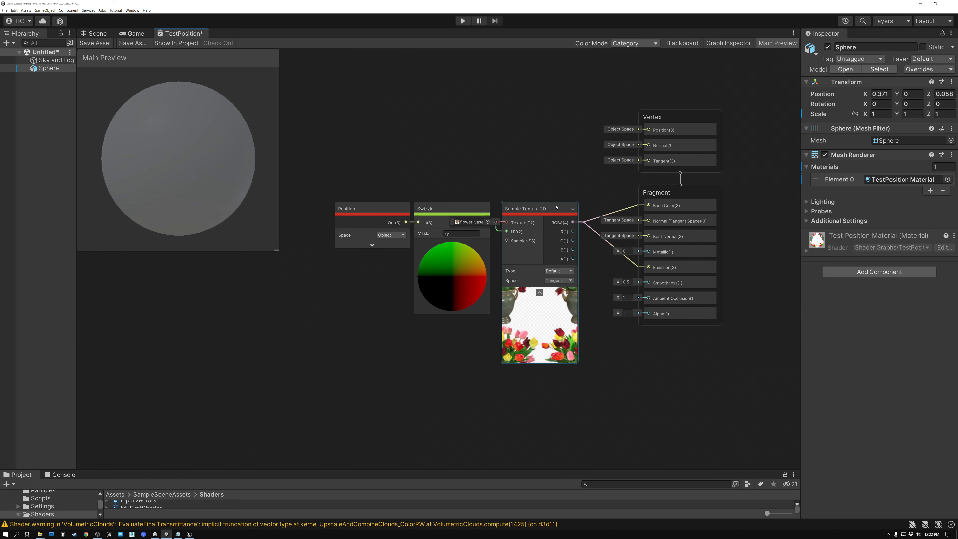
pyautogui.click(573, 210)
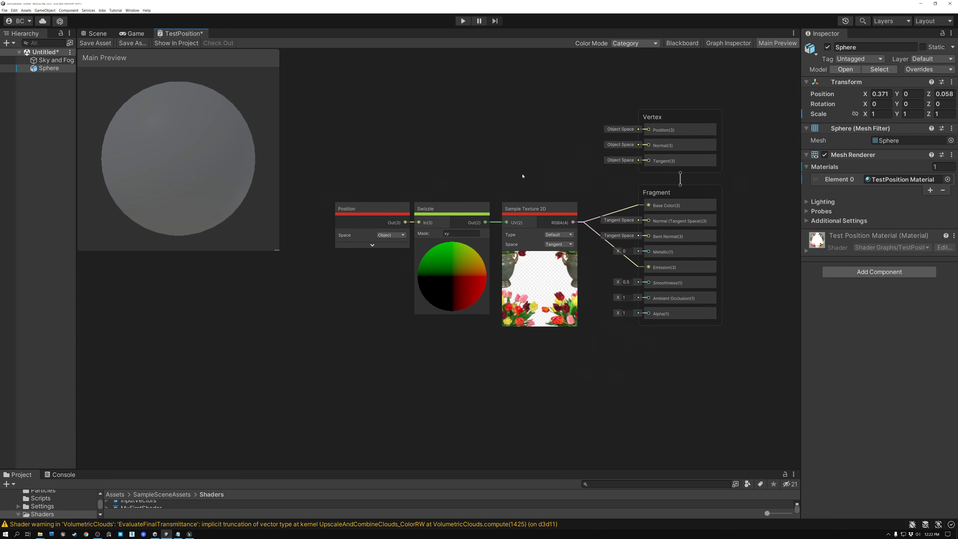
# Step: Save the shader graph and inspect the Object-space texture on the sphere from several sides in the scene
pyautogui.click(95, 42)
pyautogui.click(95, 34)
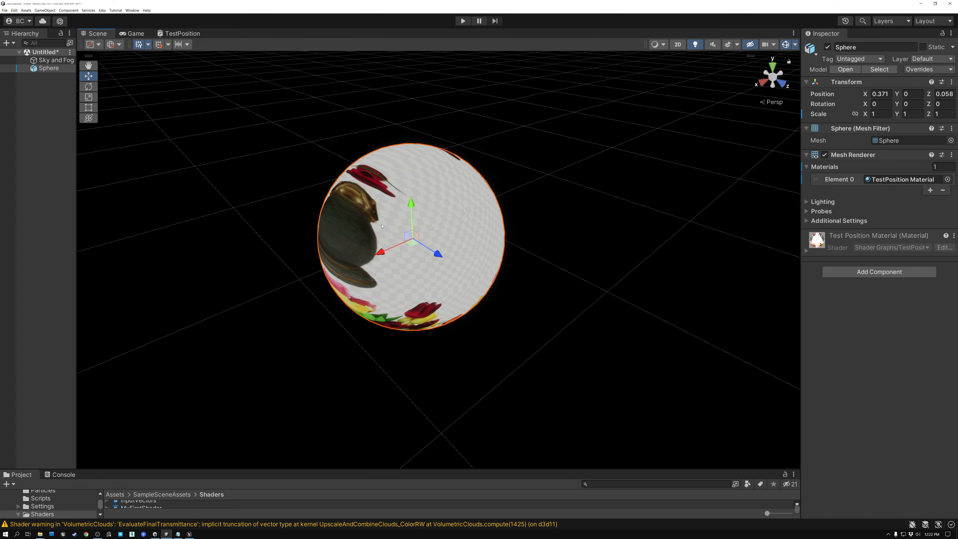
pyautogui.keyDown('alt'); pyautogui.moveTo(431, 264); pyautogui.dragTo(452, 302); pyautogui.keyUp('alt')
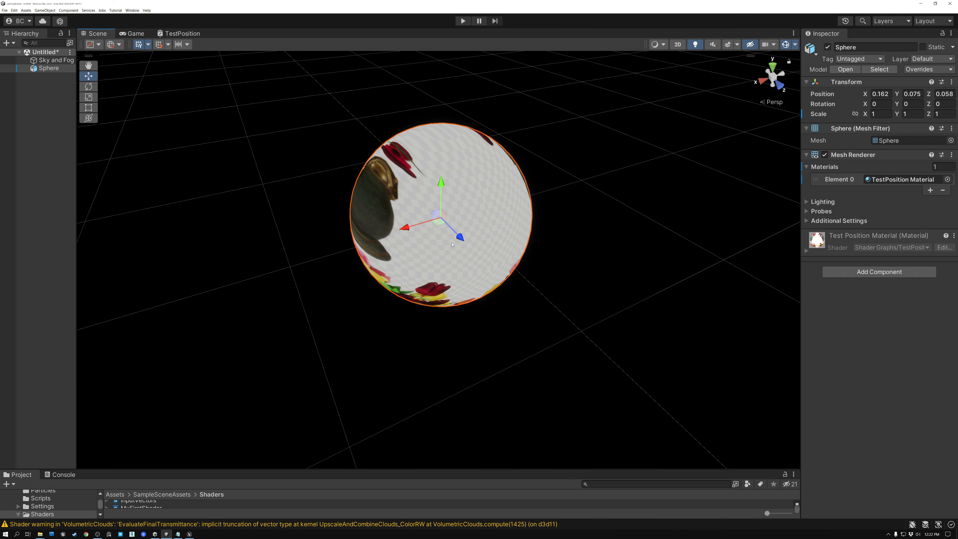
pyautogui.keyDown('alt'); pyautogui.moveTo(468, 263); pyautogui.dragTo(688, 220); pyautogui.keyUp('alt')
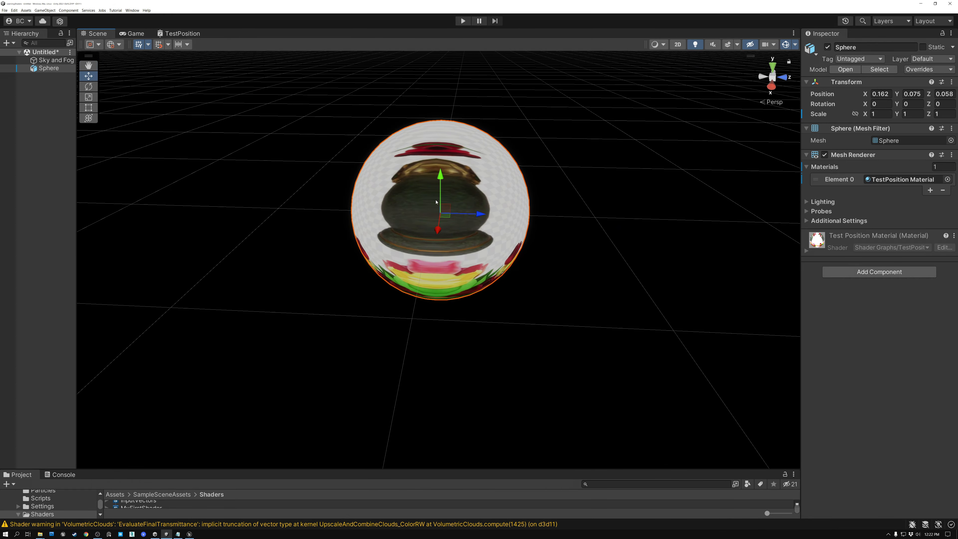
pyautogui.moveTo(457, 242)
pyautogui.keyDown('alt'); pyautogui.mouseDown()
pyautogui.moveTo(460, 255)
pyautogui.moveTo(488, 156)
pyautogui.moveTo(317, 179)
pyautogui.moveTo(248, 178)
pyautogui.moveTo(231, 168)
pyautogui.moveTo(216, 189)
pyautogui.moveTo(215, 218)
pyautogui.moveTo(269, 199)
pyautogui.mouseUp(); pyautogui.keyUp('alt')
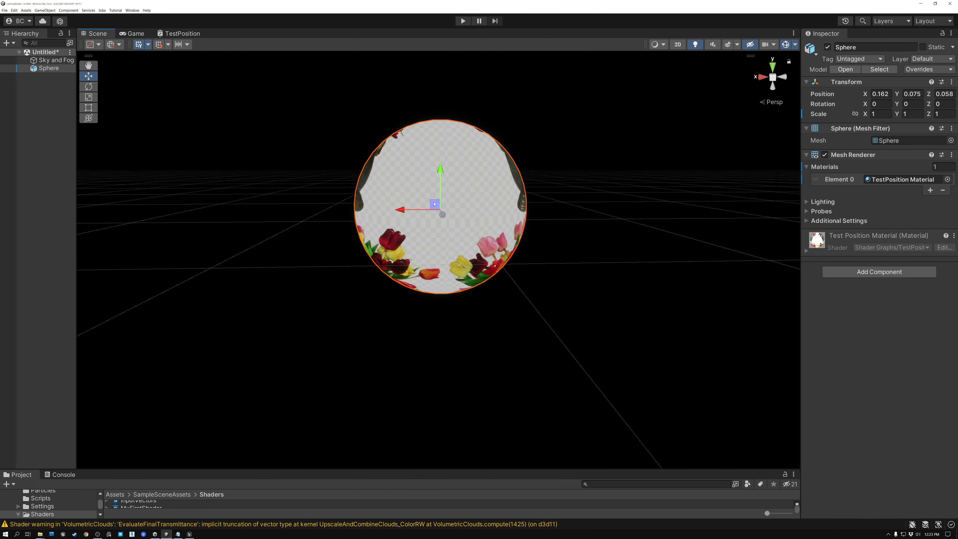
# Step: Try moving and rotating the sphere to test the Object-space texture, and undo both transforms
pyautogui.moveTo(435, 204); pyautogui.dragTo(528, 242)
pyautogui.hotkey('ctrl', 'z')
pyautogui.press('e')
pyautogui.hotkey('ctrl', 'z')
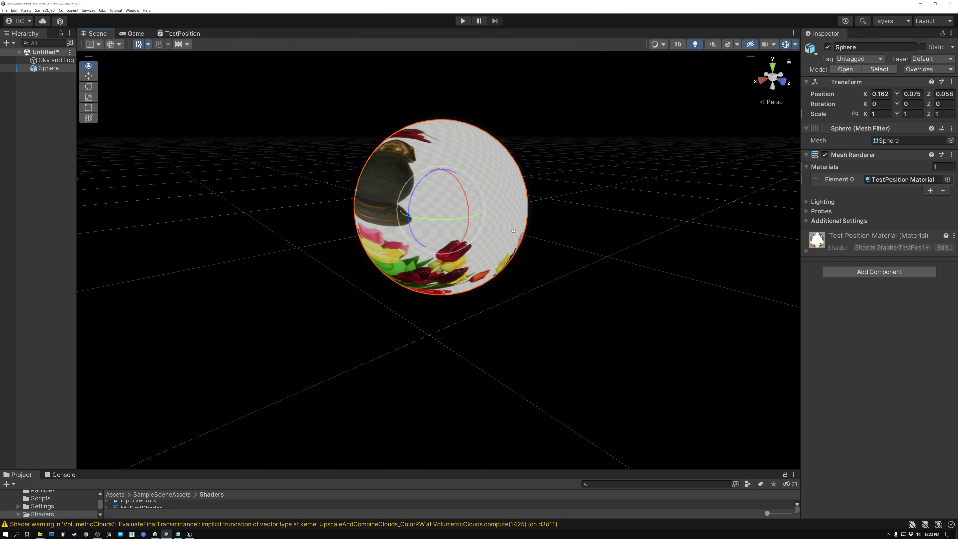
# Step: Set the Position node's space to Absolute World and save the shader graph
pyautogui.click(183, 34)
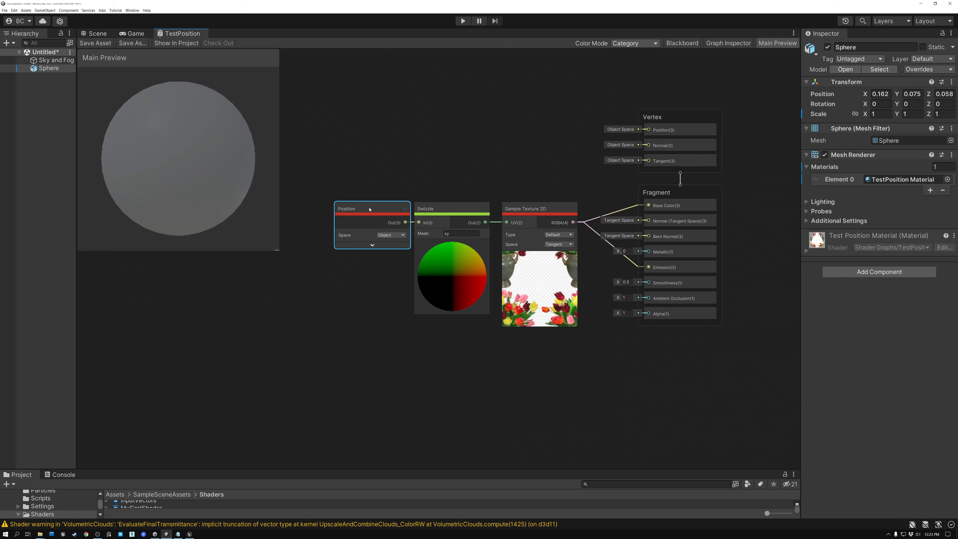
pyautogui.click(385, 235)
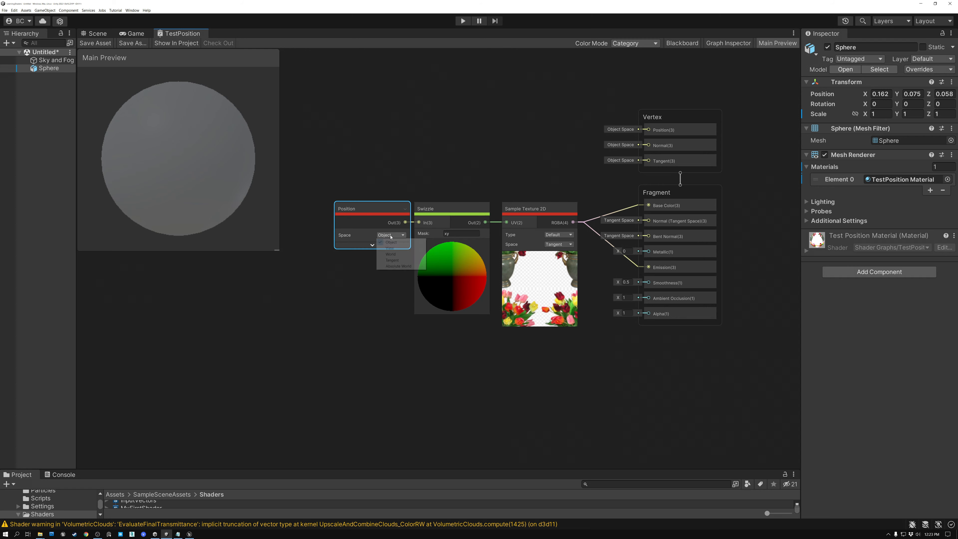
pyautogui.click(393, 267)
pyautogui.click(94, 42)
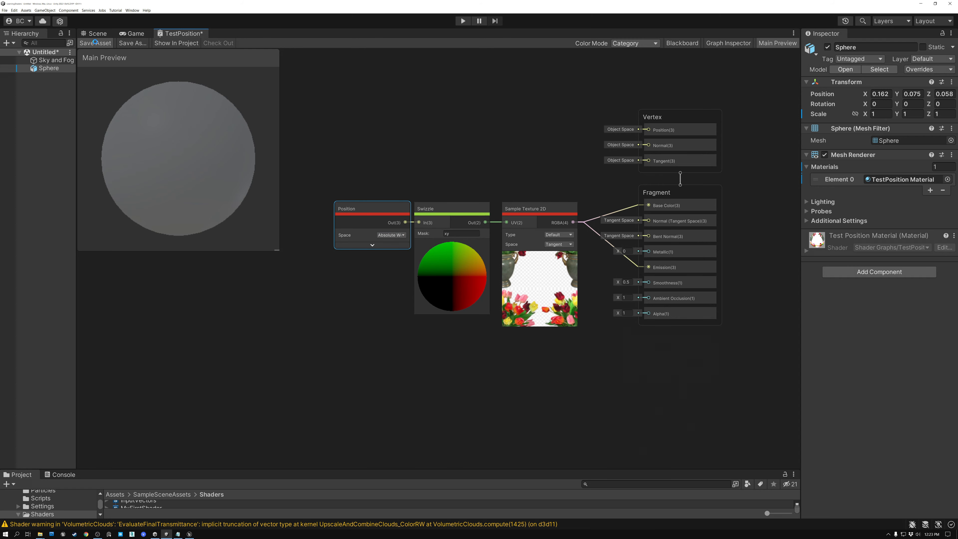
# Step: Try rotating and moving the sphere in the scene to test the Absolute World texture, and undo both transforms
pyautogui.click(95, 34)
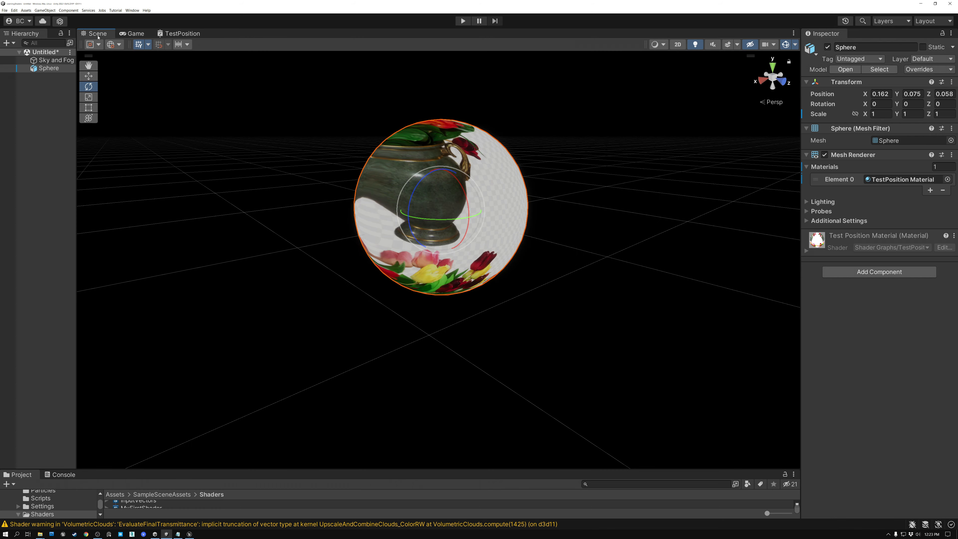
pyautogui.moveTo(445, 200); pyautogui.dragTo(381, 170)
pyautogui.hotkey('ctrl', 'z')
pyautogui.press('w')
pyautogui.keyDown('alt'); pyautogui.moveTo(426, 223); pyautogui.dragTo(392, 178); pyautogui.keyUp('alt')
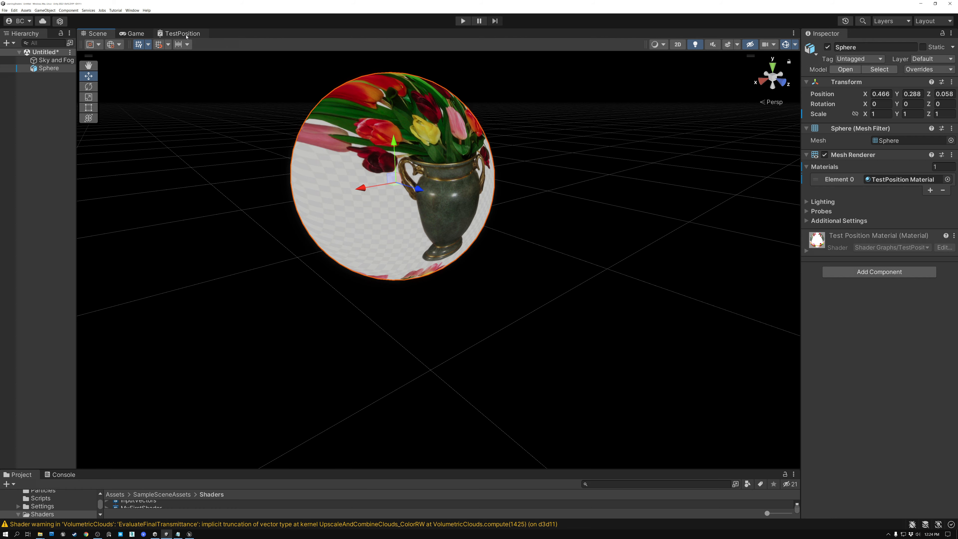
pyautogui.hotkey('ctrl', 'z')
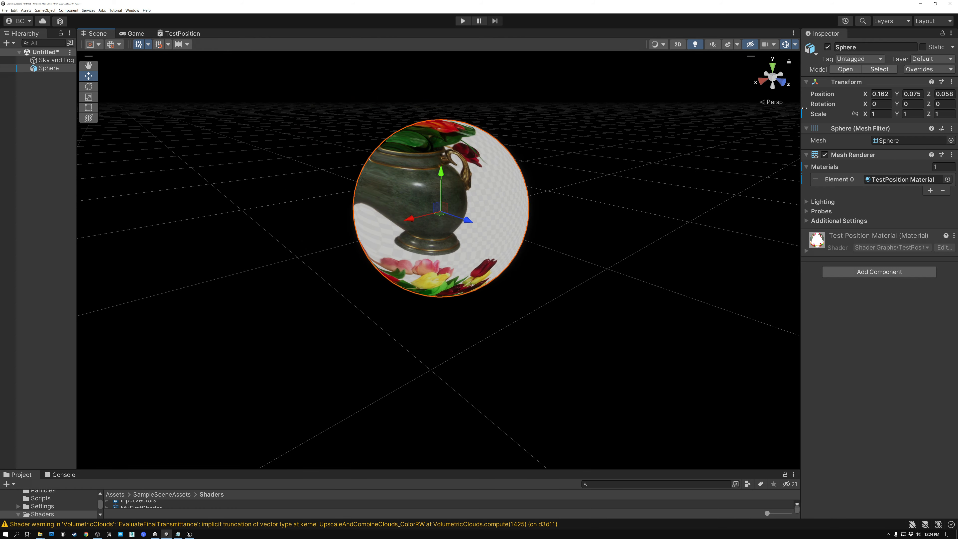
# Step: Set the Swizzle node's mask to xz, save the shader graph, and view the sphere from above in the scene
pyautogui.click(180, 35)
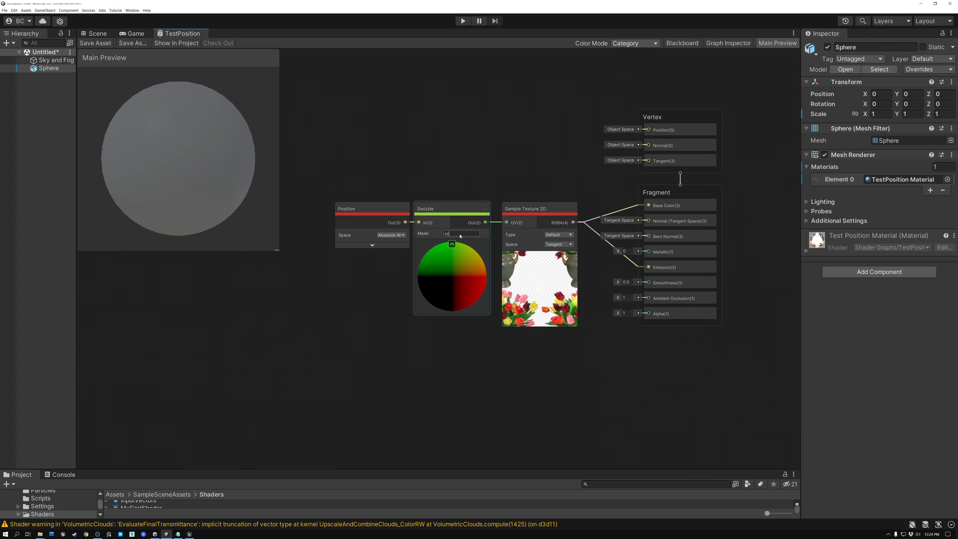
pyautogui.press('Return')
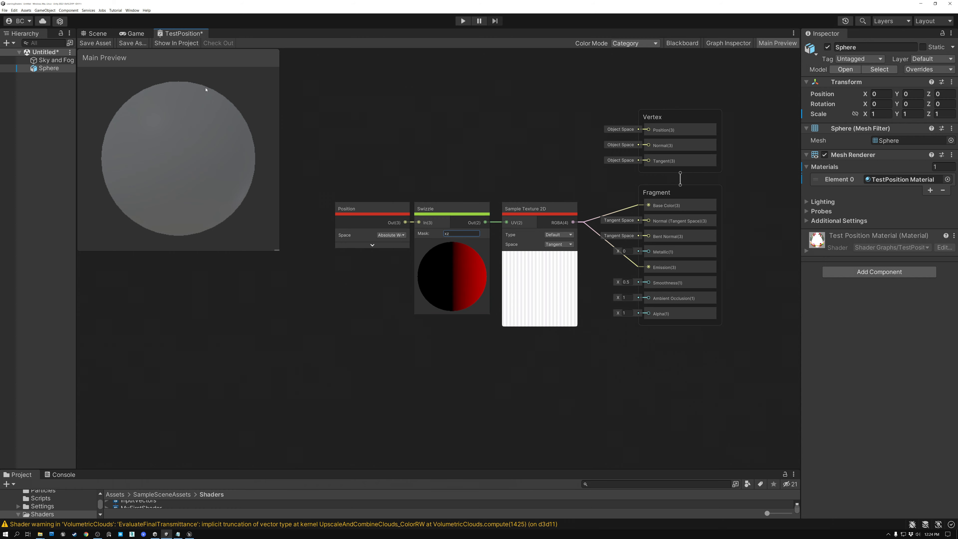
pyautogui.click(95, 43)
pyautogui.click(95, 34)
pyautogui.keyDown('alt'); pyautogui.moveTo(395, 125); pyautogui.dragTo(481, 302); pyautogui.keyUp('alt')
pyautogui.keyDown('alt'); pyautogui.scroll(-8, 440, 295); pyautogui.keyUp('alt')
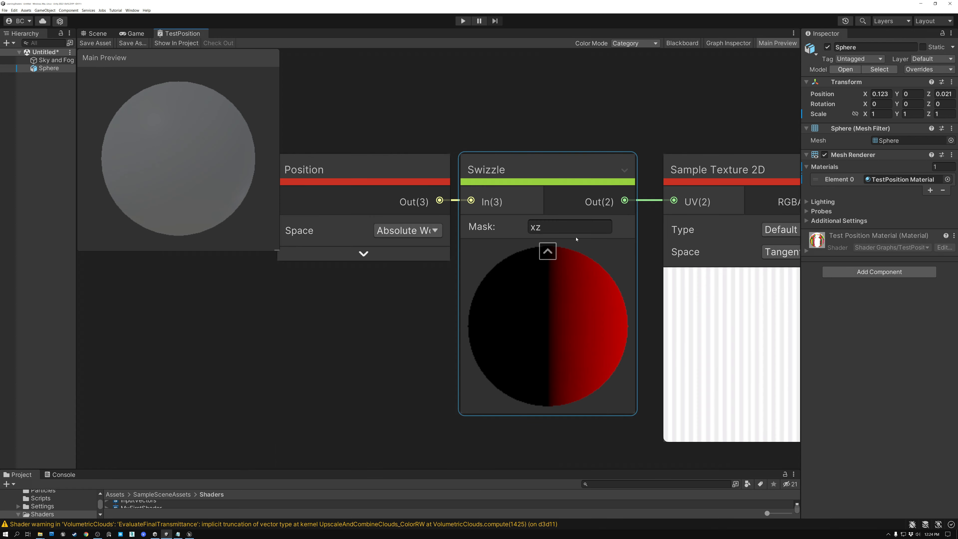
# Step: Examine the Swizzle node's mask and the neighbouring Position node in the TestPosition graph's texture chain
pyautogui.click(554, 228)
pyautogui.doubleClick(554, 229)
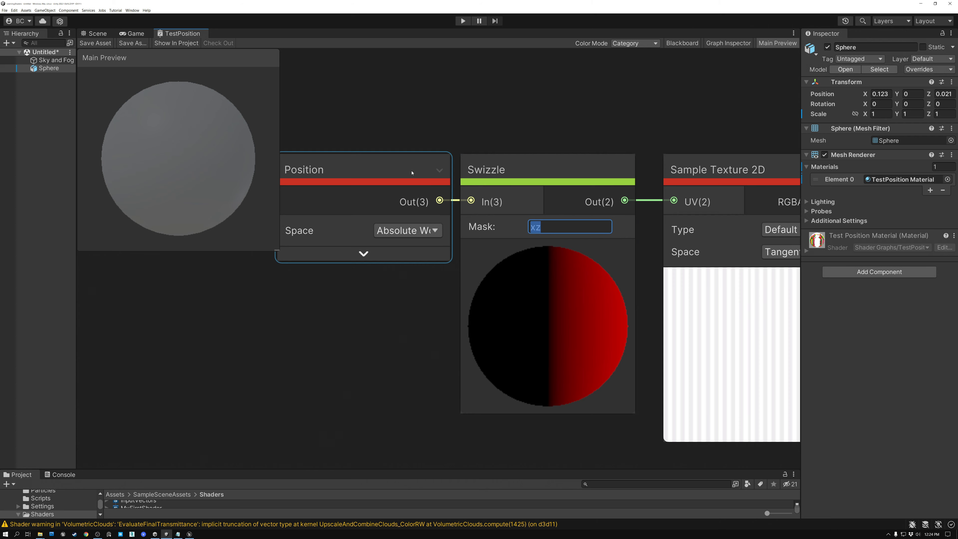
pyautogui.click(473, 168)
pyautogui.click(547, 226)
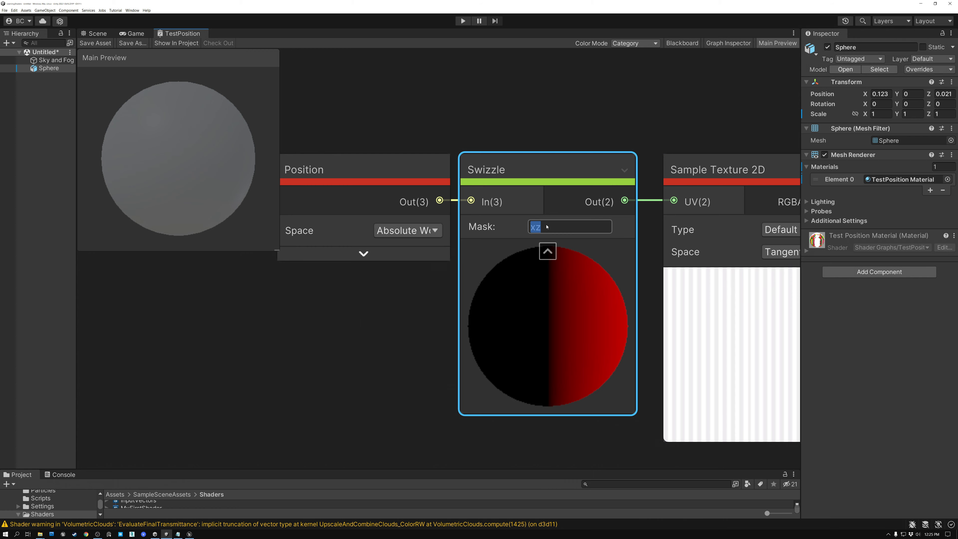
pyautogui.scroll(-6, 545, 214)
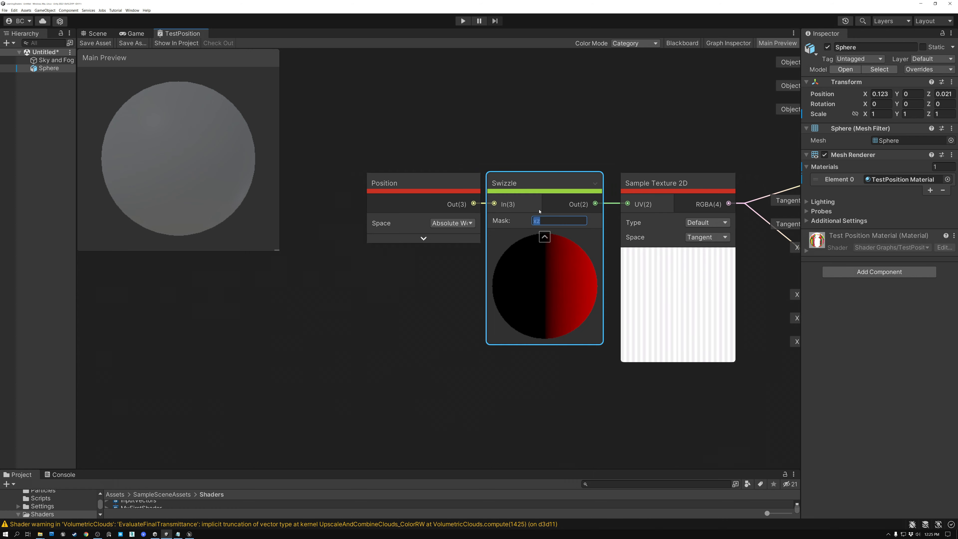
pyautogui.scroll(2, 474, 210)
pyautogui.scroll(-4, 475, 211)
# Step: Review the Position gradient chain, the Object position chain and the texture-mapping chain across the TestPosition graph
pyautogui.moveTo(471, 167); pyautogui.dragTo(496, 372, button='middle')
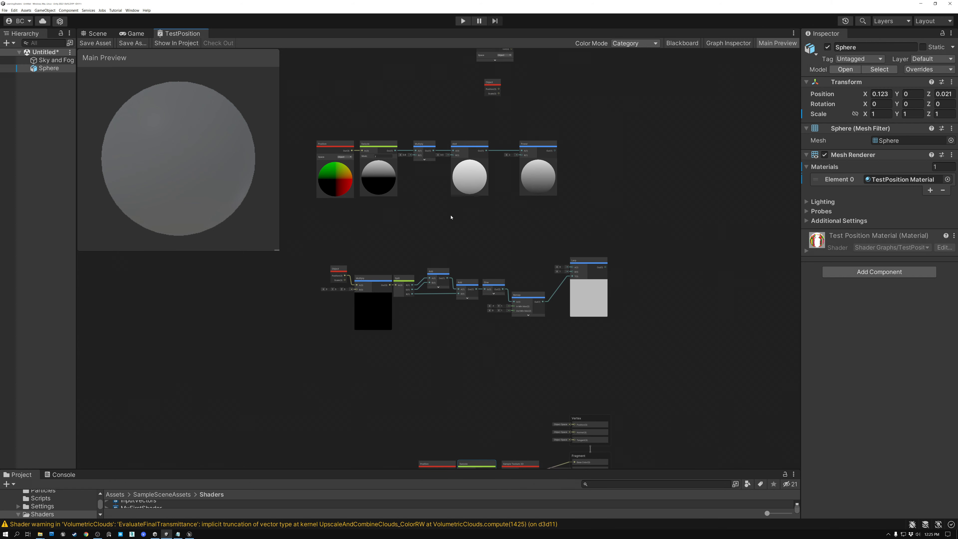
pyautogui.moveTo(451, 215); pyautogui.dragTo(485, 246, button='middle')
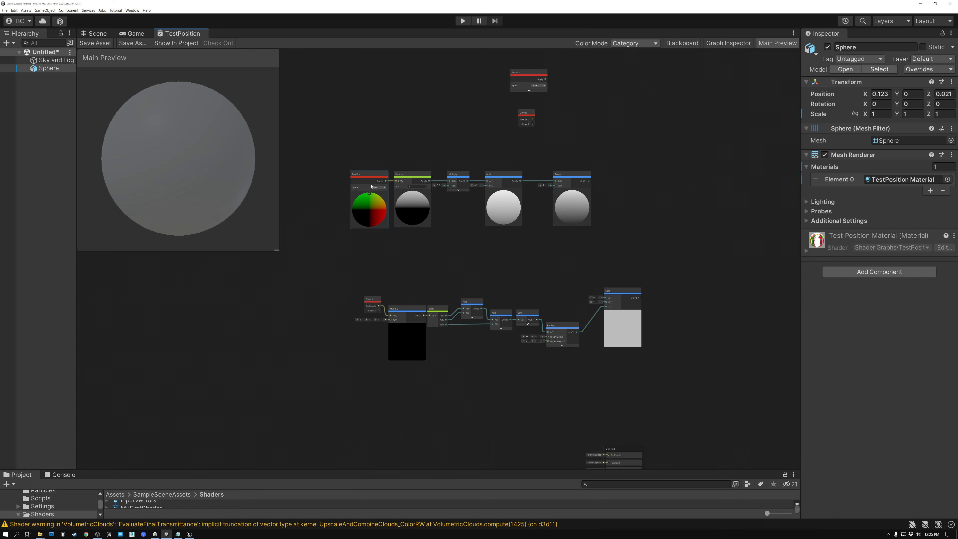
pyautogui.scroll(5, 372, 187)
pyautogui.scroll(-5, 386, 199)
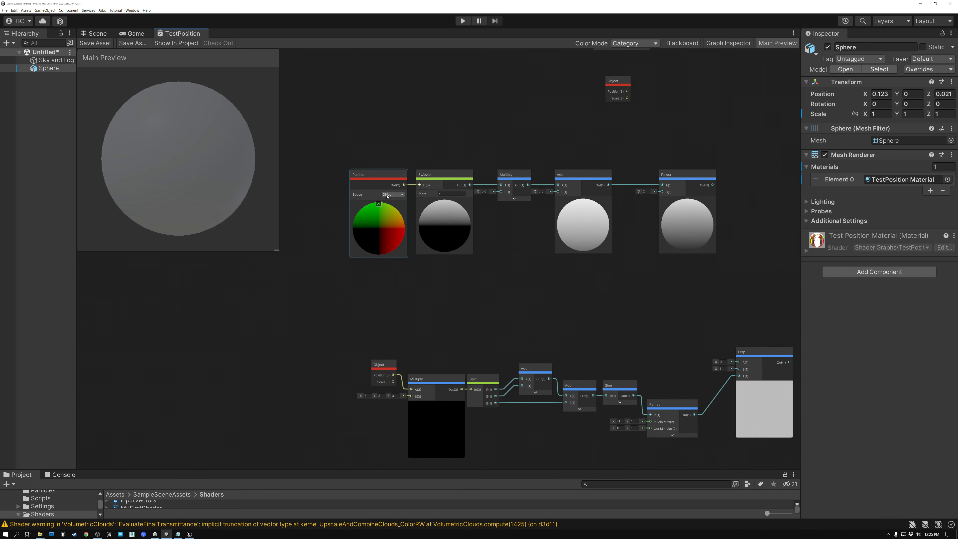
pyautogui.moveTo(546, 306); pyautogui.dragTo(473, 213, button='middle')
pyautogui.scroll(2, 451, 207)
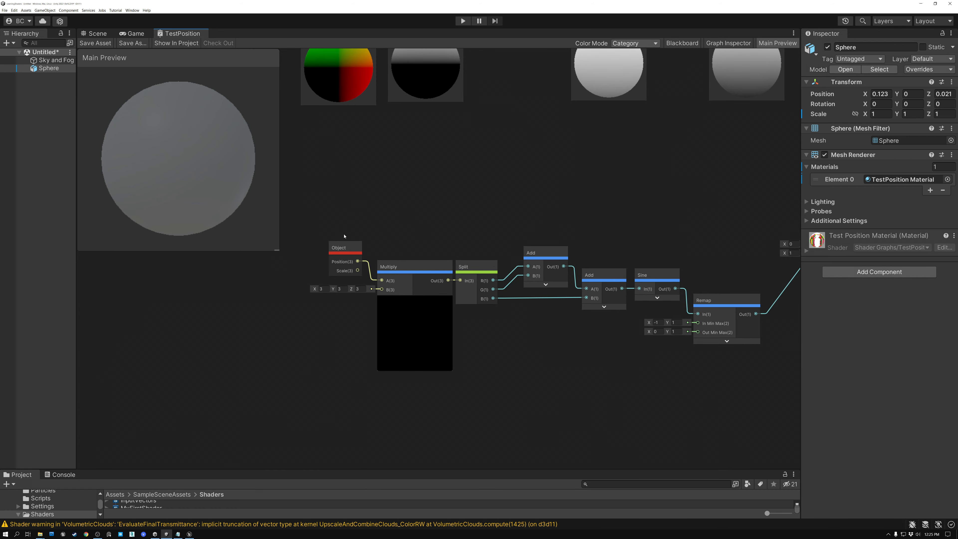
pyautogui.click(344, 249)
pyautogui.moveTo(528, 214); pyautogui.dragTo(466, 212, button='middle')
pyautogui.scroll(-5, 466, 212)
pyautogui.moveTo(498, 334); pyautogui.dragTo(452, 166, button='middle')
pyautogui.scroll(6, 458, 228)
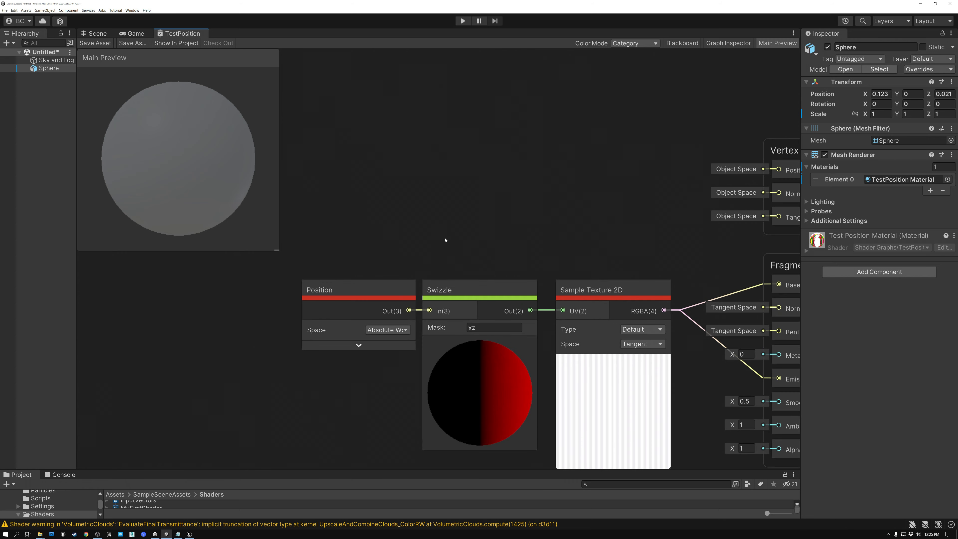
pyautogui.moveTo(415, 225); pyautogui.dragTo(433, 161, button='middle')
pyautogui.click(394, 194)
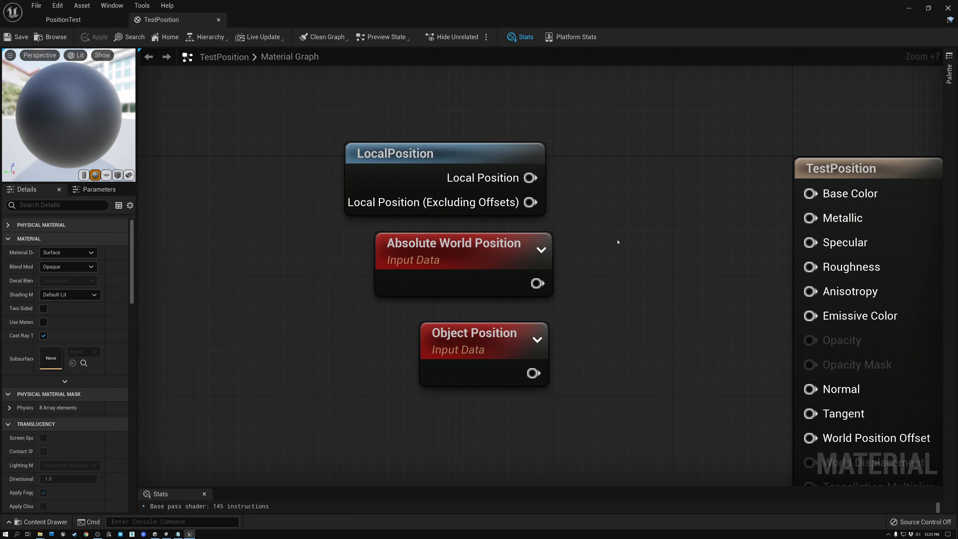
# Step: Switch to Unreal Engine's TestPosition material graph and examine the LocalPosition, Absolute World Position and Object Position nodes
pyautogui.click(453, 247)
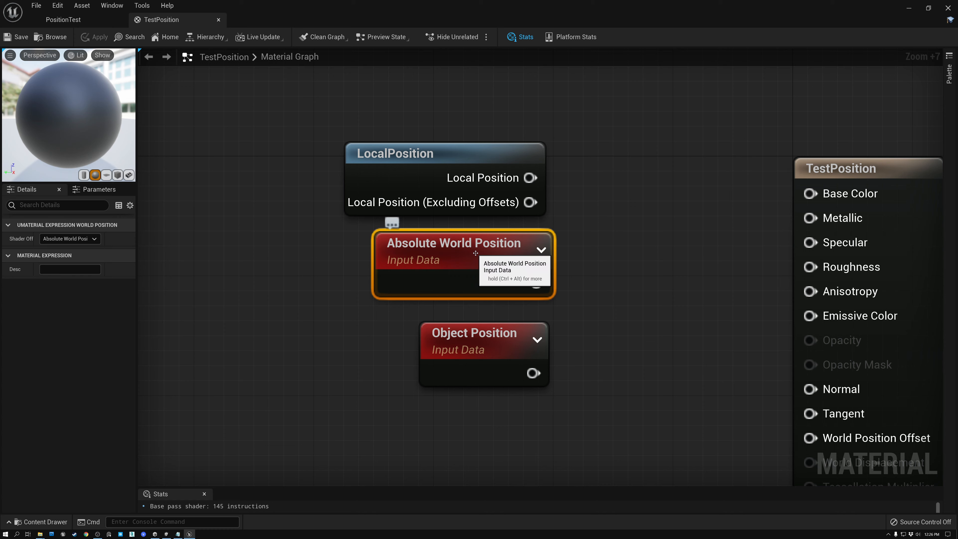
pyautogui.click(455, 154)
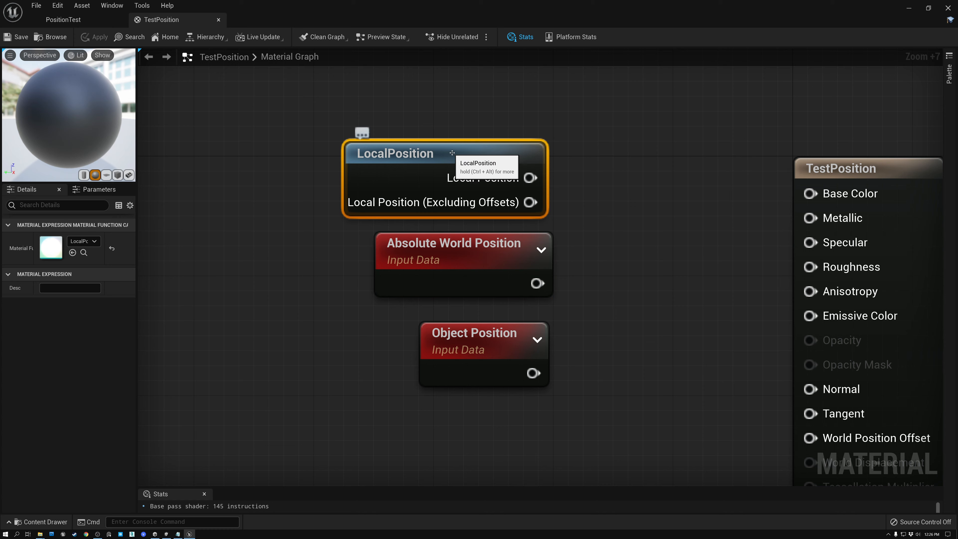
pyautogui.click(453, 244)
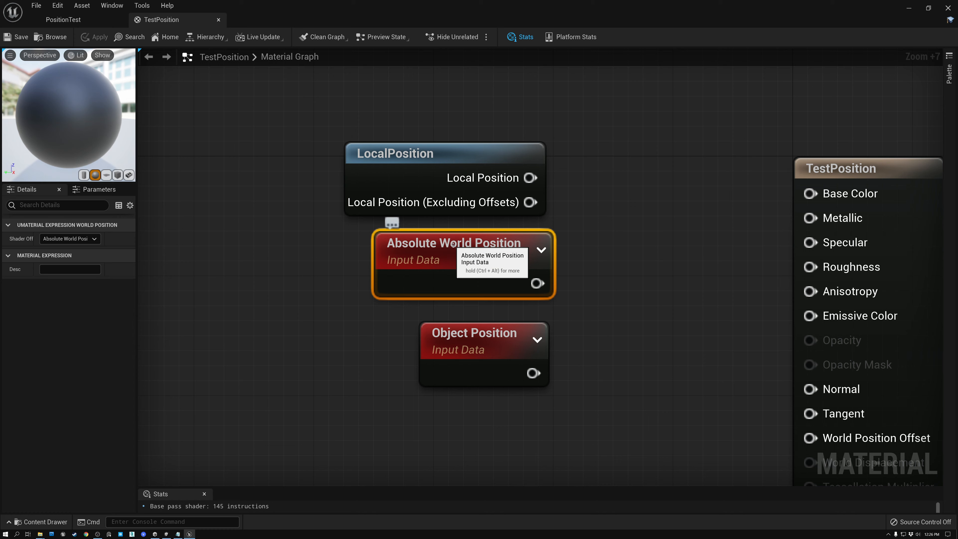
pyautogui.click(460, 153)
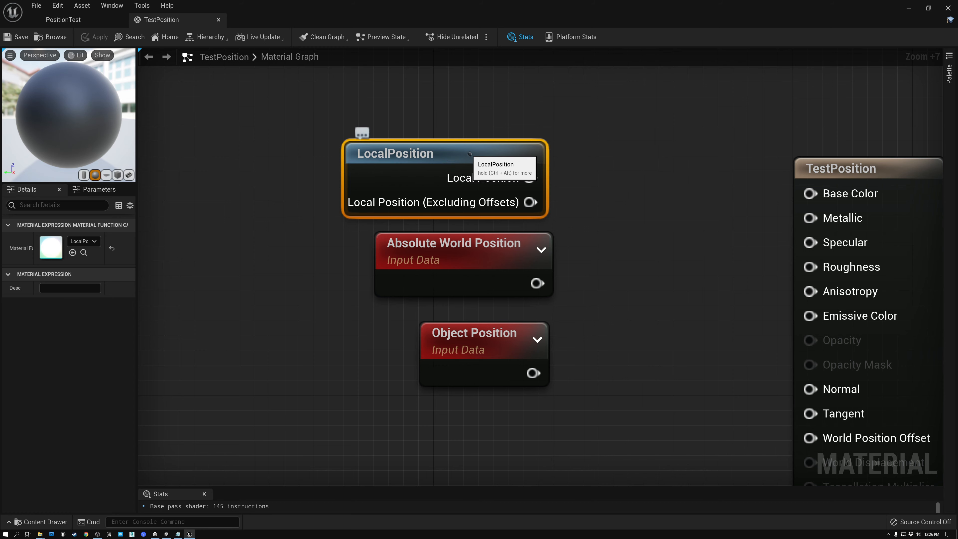
pyautogui.click(443, 247)
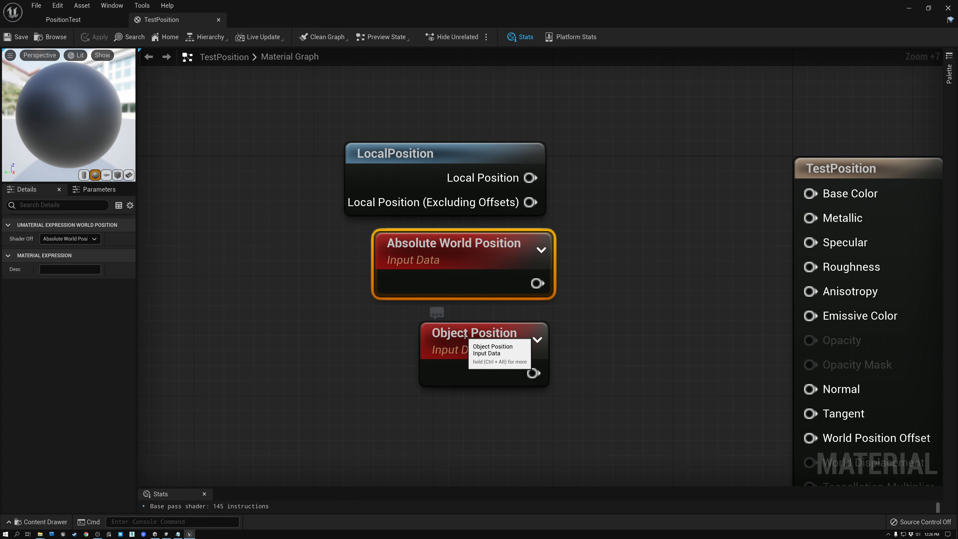
pyautogui.click(451, 326)
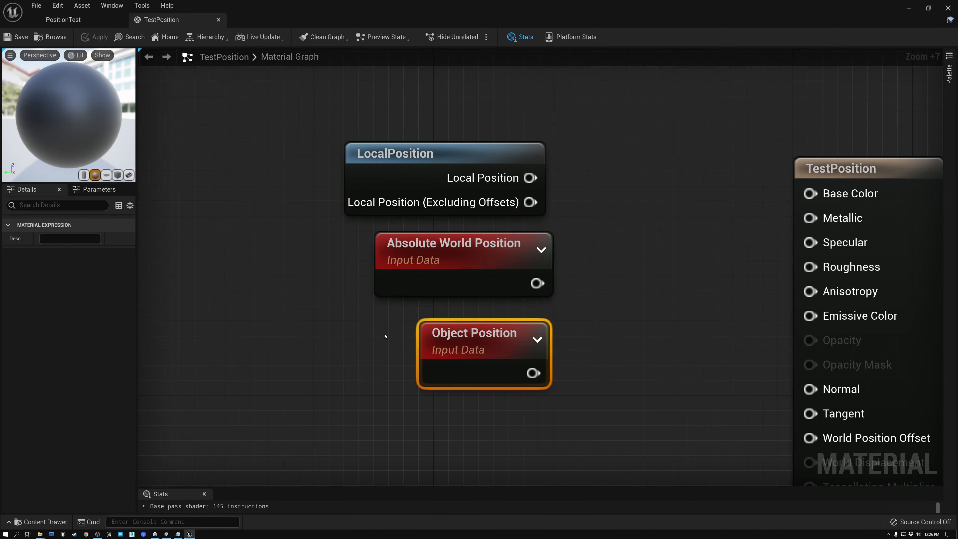
# Step: Move the LocalPosition, Mask, Multiply and Power chain up to just below the Object Position node
pyautogui.scroll(-5, 382, 330)
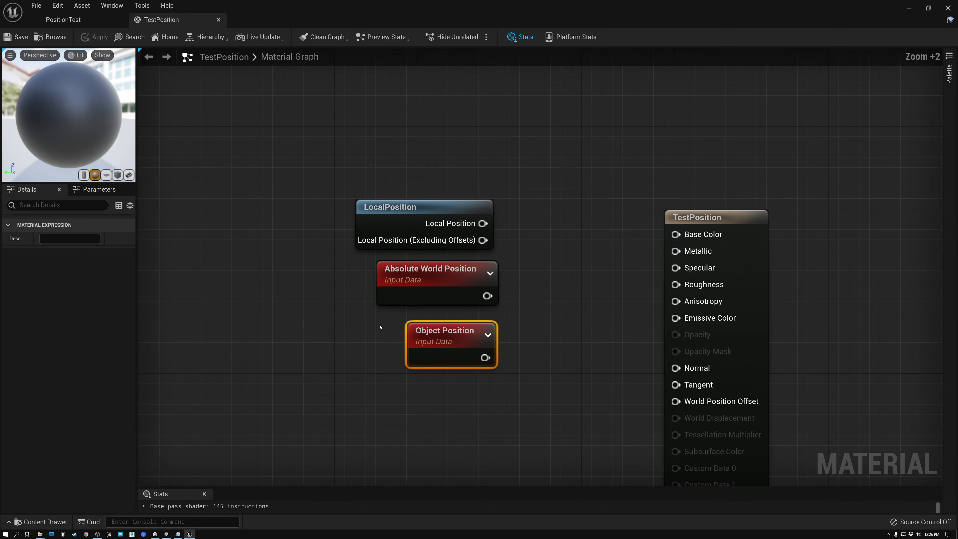
pyautogui.scroll(-5, 381, 327)
pyautogui.moveTo(381, 367); pyautogui.dragTo(474, 224, button='right')
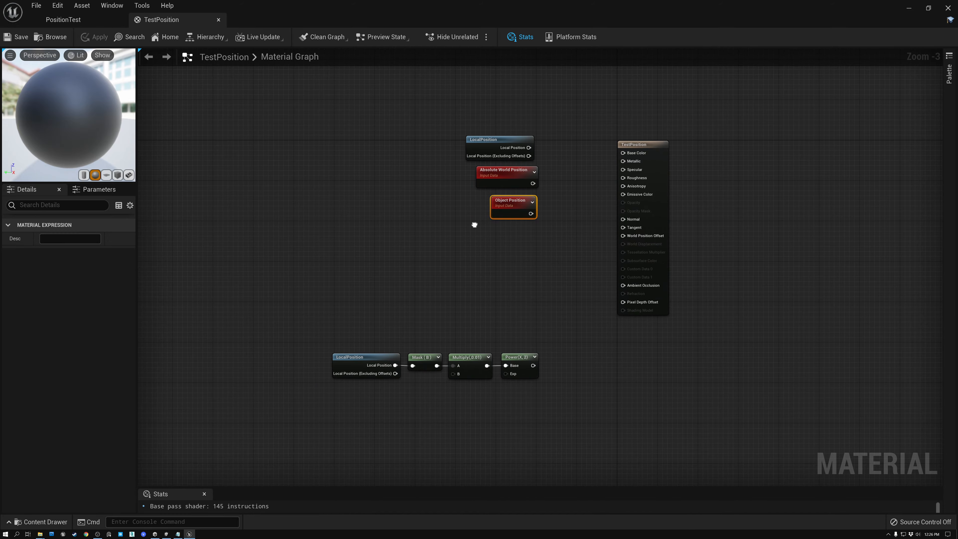
pyautogui.moveTo(381, 316); pyautogui.dragTo(513, 251)
pyautogui.scroll(3, 484, 218)
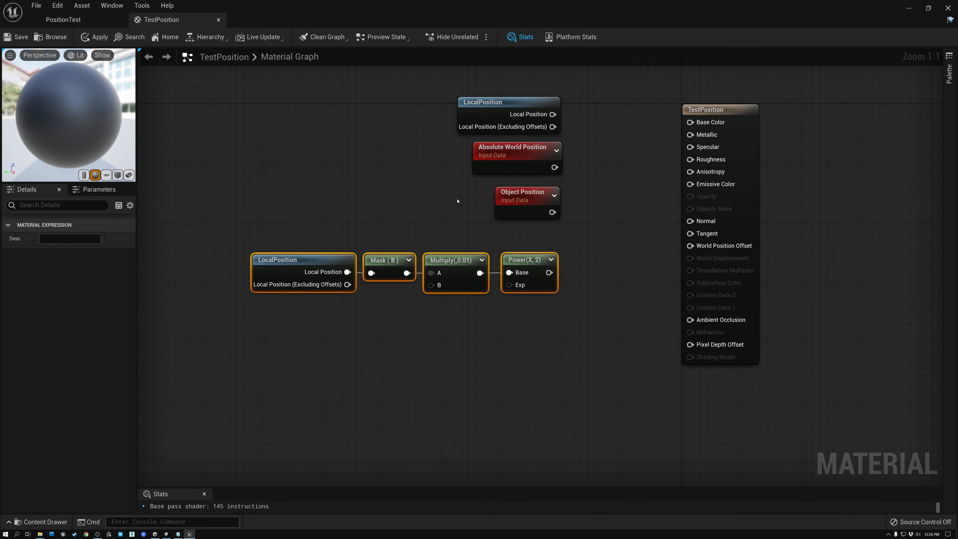
# Step: Move the three separate position nodes further up and shift the LocalPosition-to-Power chain upward beside the TestPosition output node
pyautogui.moveTo(417, 86); pyautogui.dragTo(491, 74)
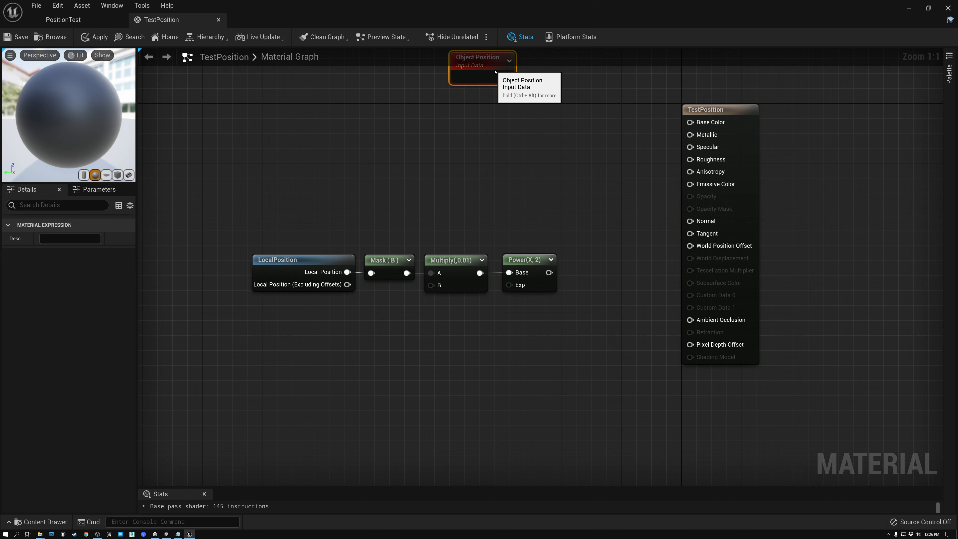
pyautogui.moveTo(247, 204); pyautogui.dragTo(525, 326)
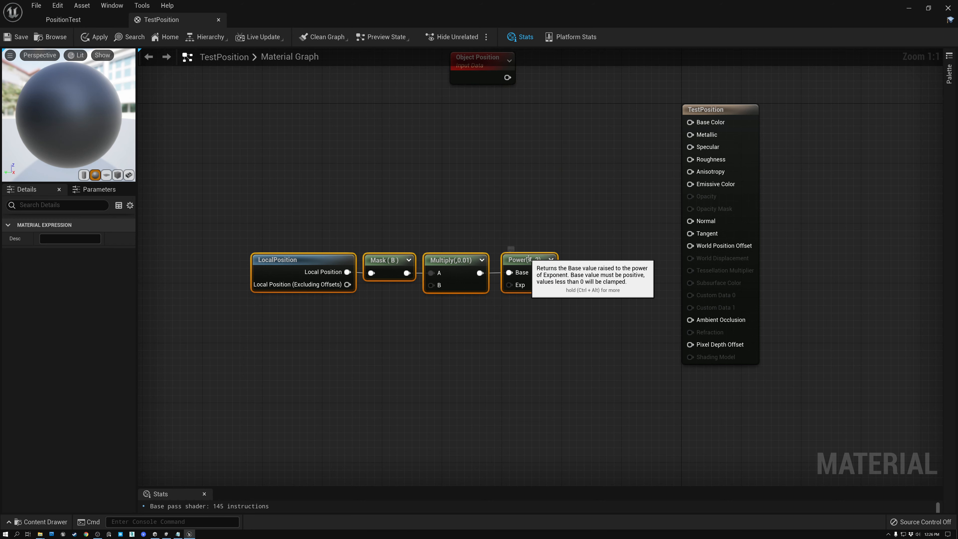
pyautogui.moveTo(528, 260); pyautogui.dragTo(535, 205)
pyautogui.click(436, 159)
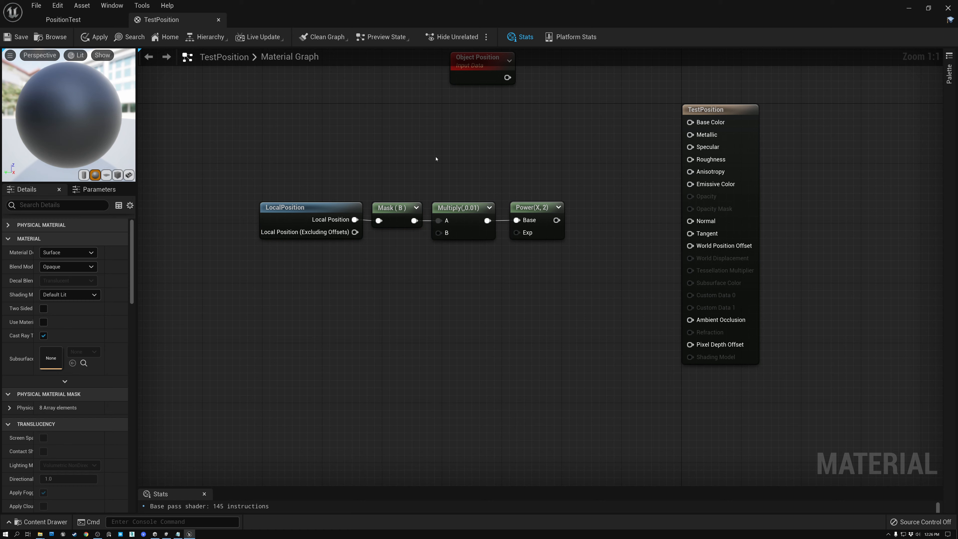
# Step: Inspect the LocalPosition, Mask, Multiply and Power nodes and tighten their spacing by moving the first three closer to Power
pyautogui.click(303, 207)
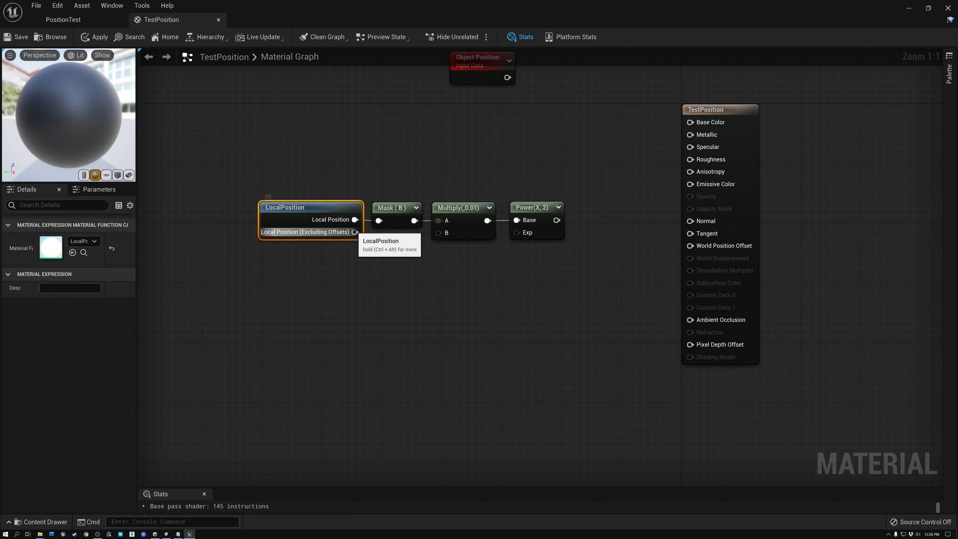
pyautogui.click(399, 214)
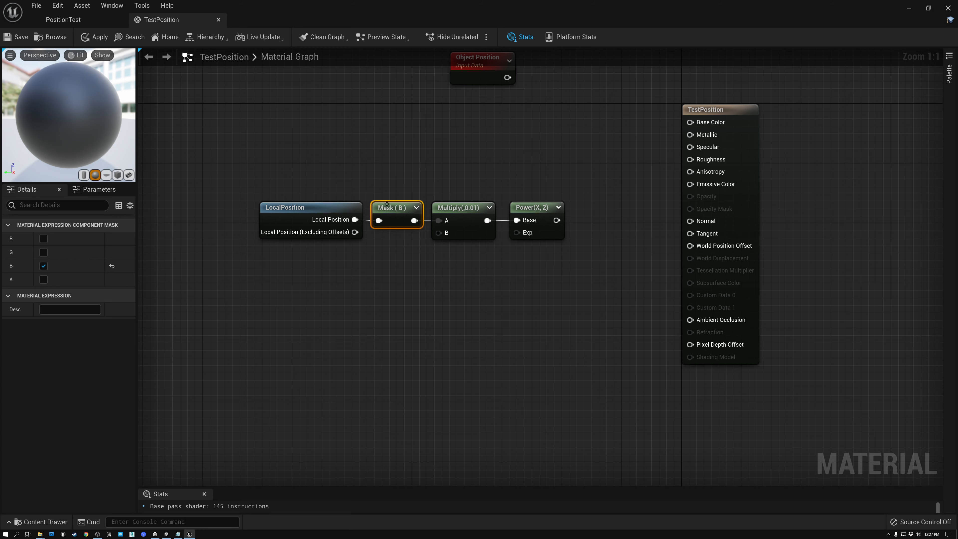
pyautogui.moveTo(336, 192); pyautogui.dragTo(416, 252)
pyautogui.moveTo(401, 213); pyautogui.dragTo(366, 212)
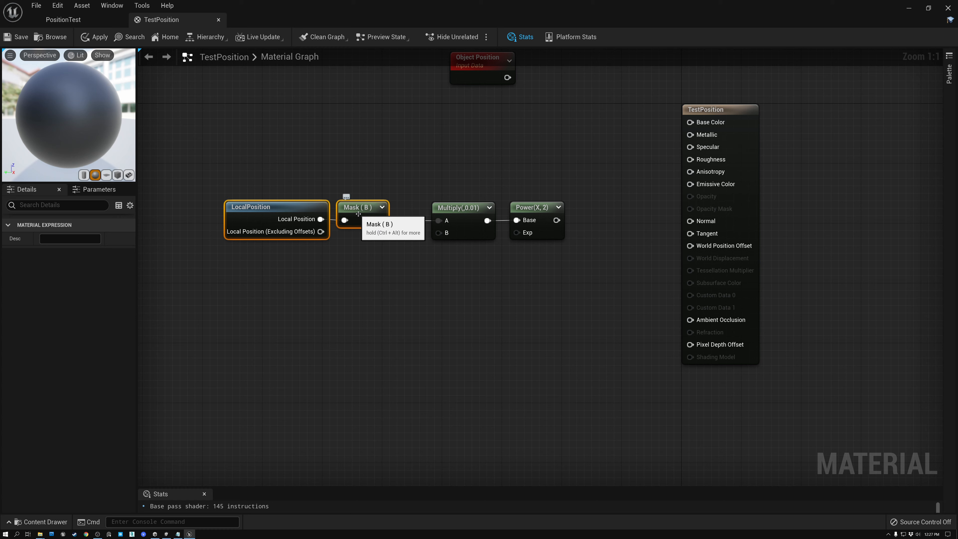
pyautogui.moveTo(467, 207); pyautogui.dragTo(440, 207)
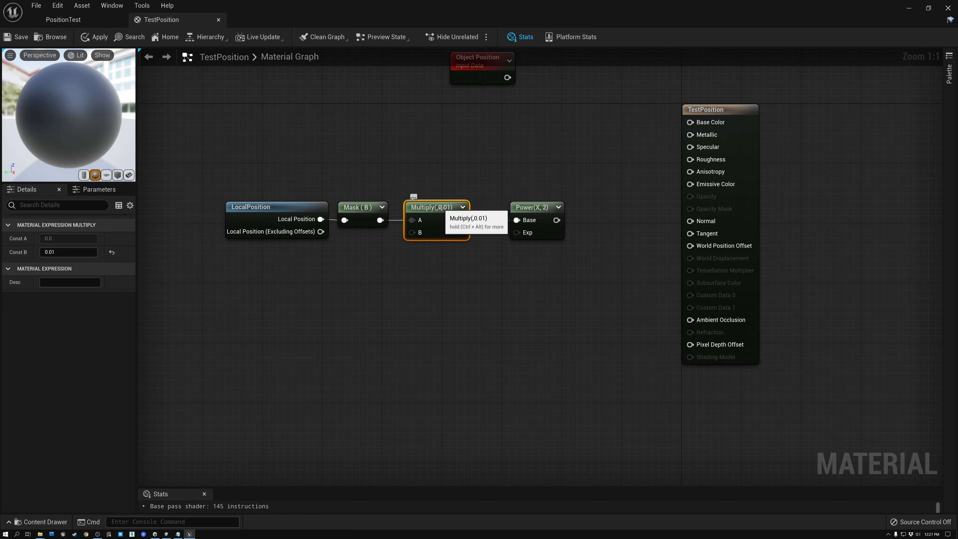
pyautogui.moveTo(302, 166); pyautogui.dragTo(433, 265)
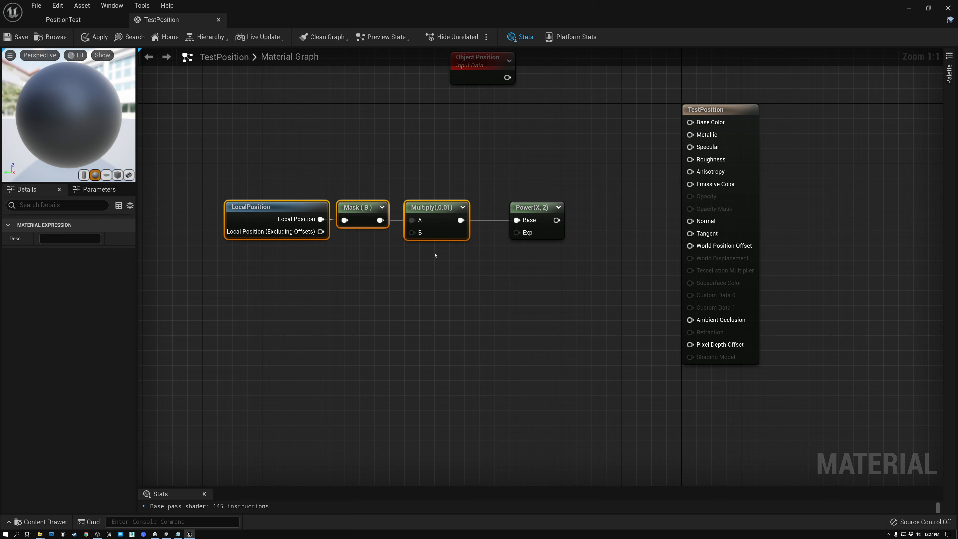
pyautogui.moveTo(438, 212); pyautogui.dragTo(468, 212)
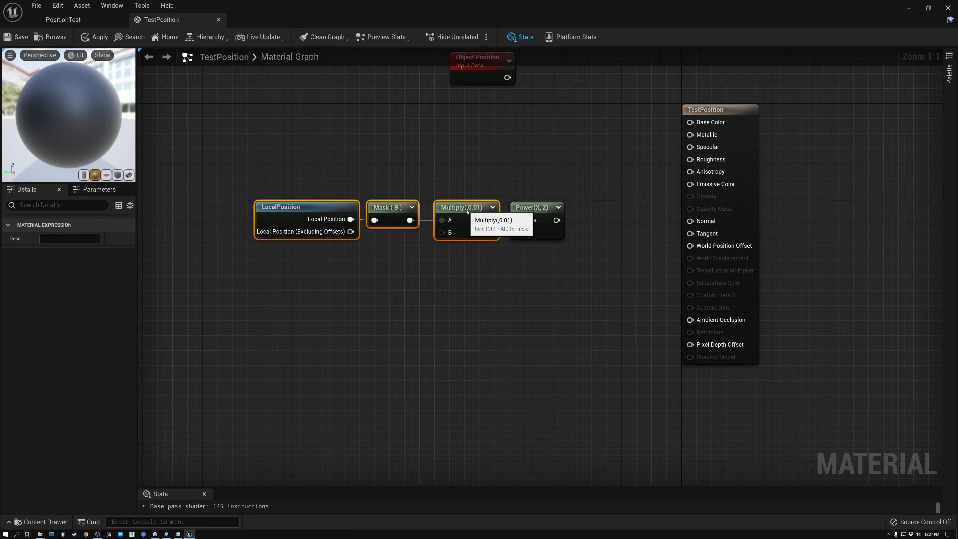
pyautogui.click(537, 208)
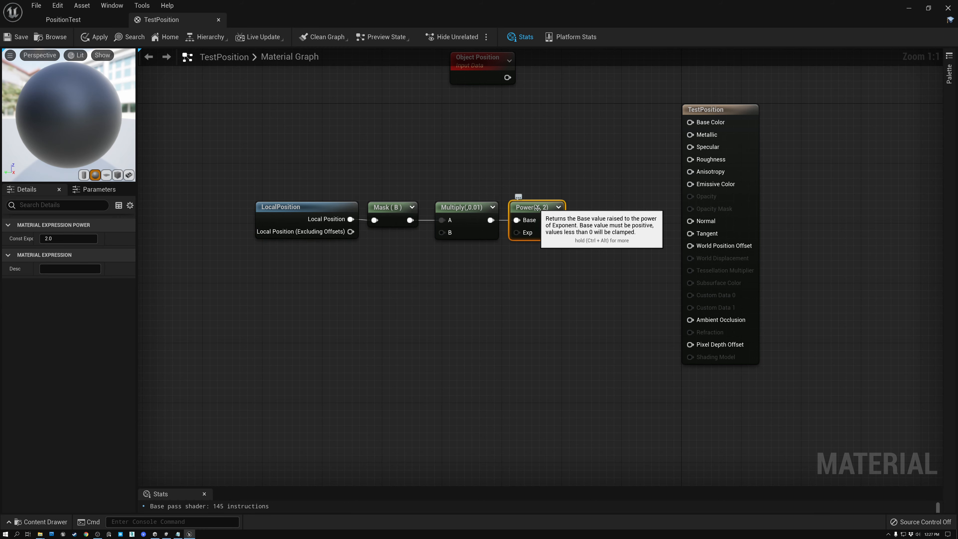
# Step: Connect the Power output to the Base Color of the TestPosition output node and save the material
pyautogui.moveTo(556, 221); pyautogui.dragTo(692, 124)
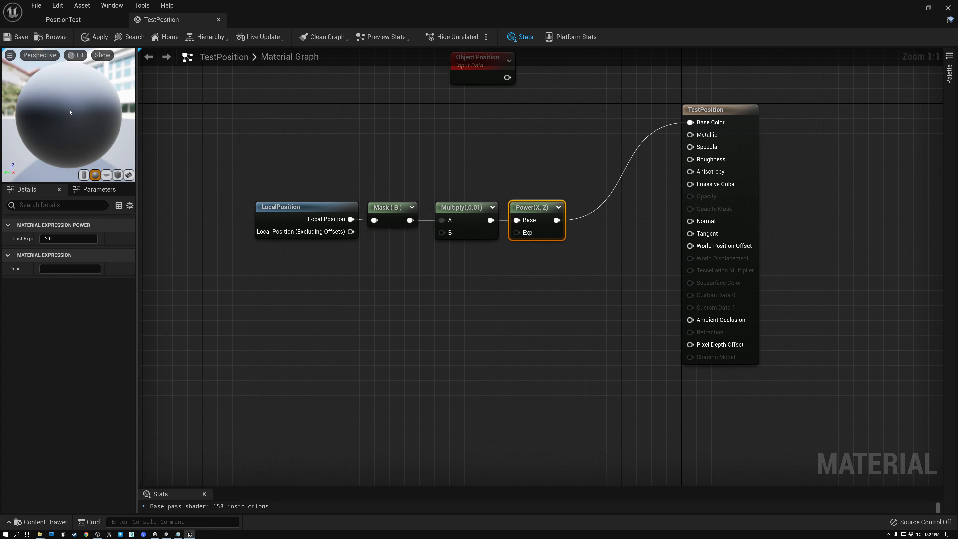
pyautogui.moveTo(83, 110); pyautogui.dragTo(53, 108)
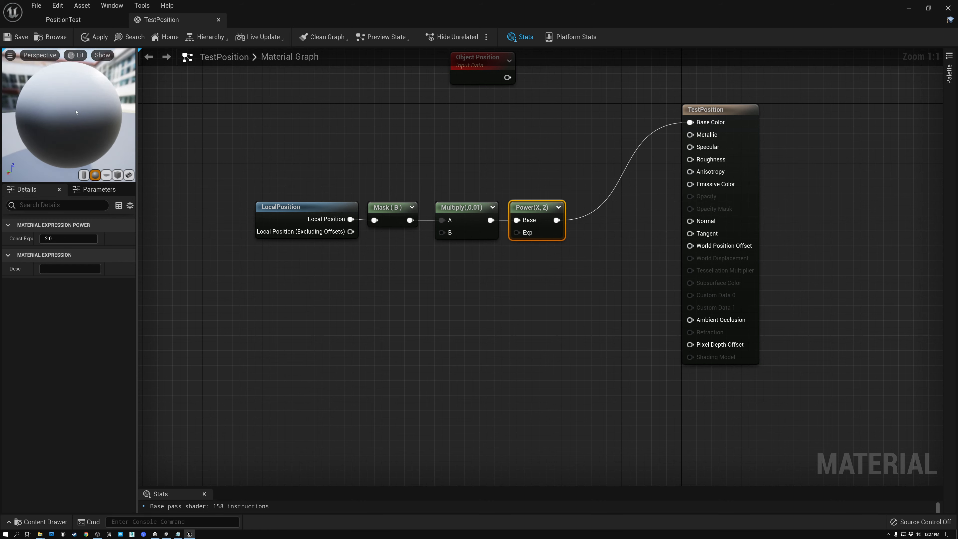
pyautogui.click(65, 22)
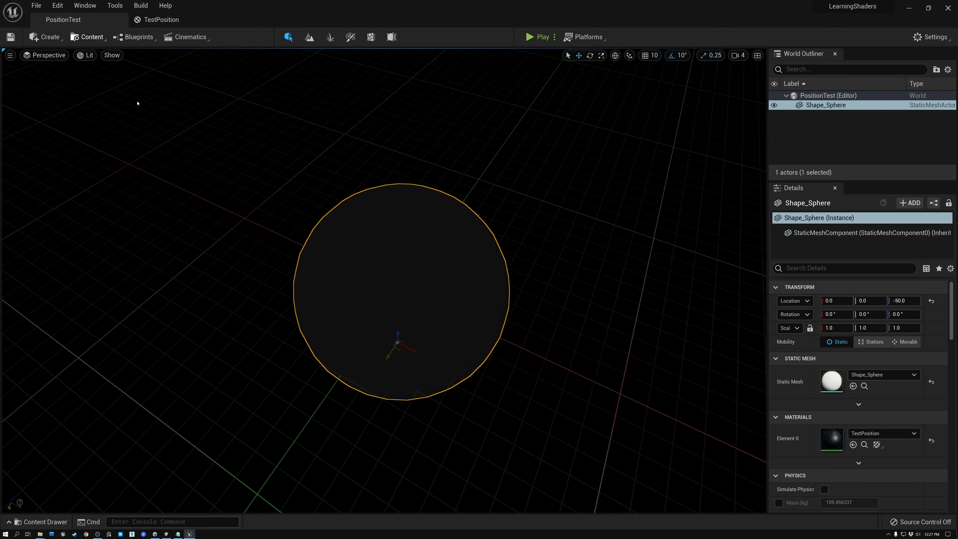
pyautogui.click(161, 20)
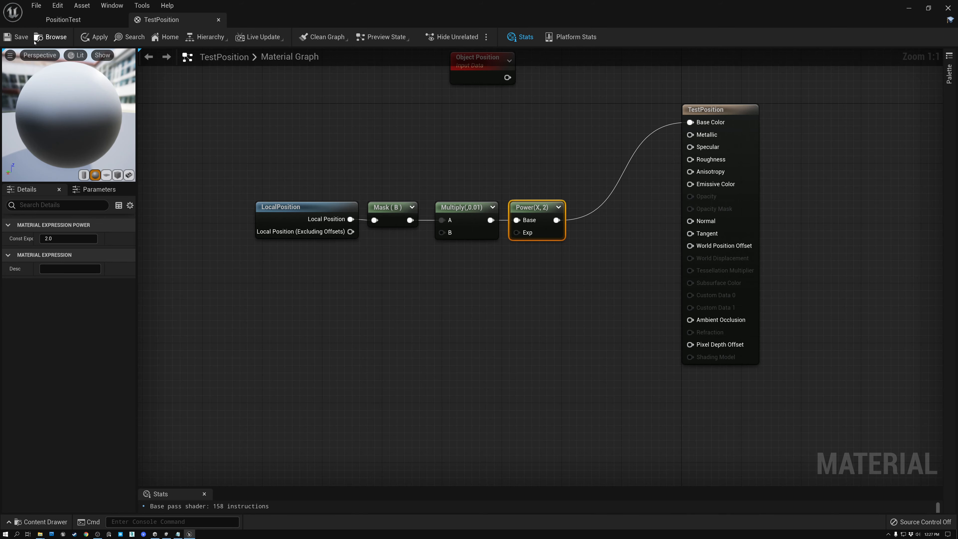
# Step: Examine the local-position gradient on Shape_Sphere in the PositionTest level from above, from below and at different distances
pyautogui.click(65, 22)
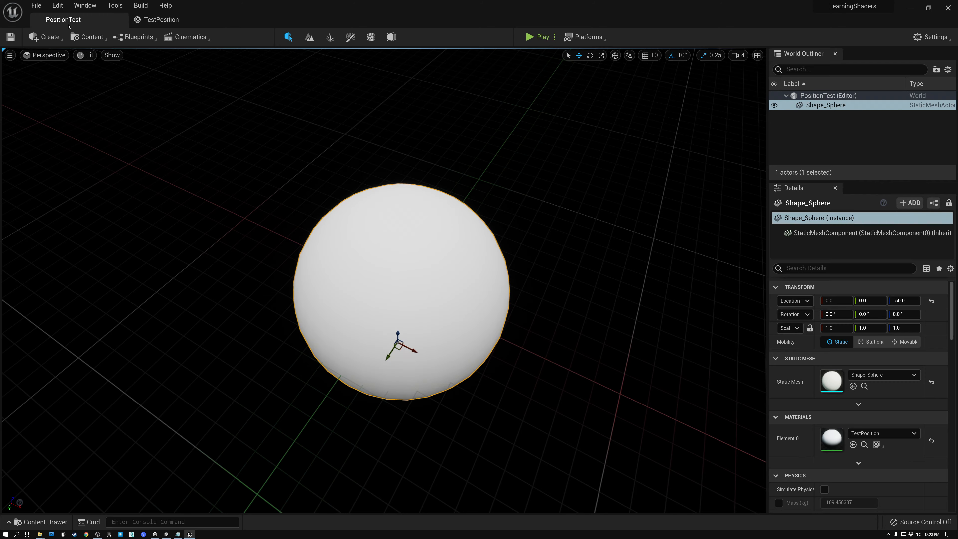
pyautogui.moveTo(403, 319)
pyautogui.mouseDown(button='right')
pyautogui.moveTo(403, 308)
pyautogui.moveTo(406, 362)
pyautogui.moveTo(406, 349)
pyautogui.mouseUp(button='right')
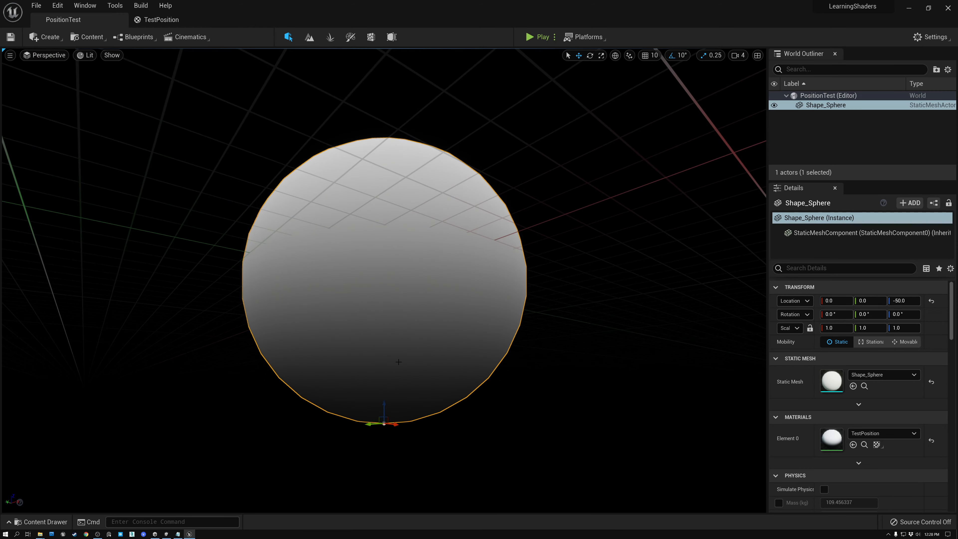
pyautogui.scroll(-5, 394, 250)
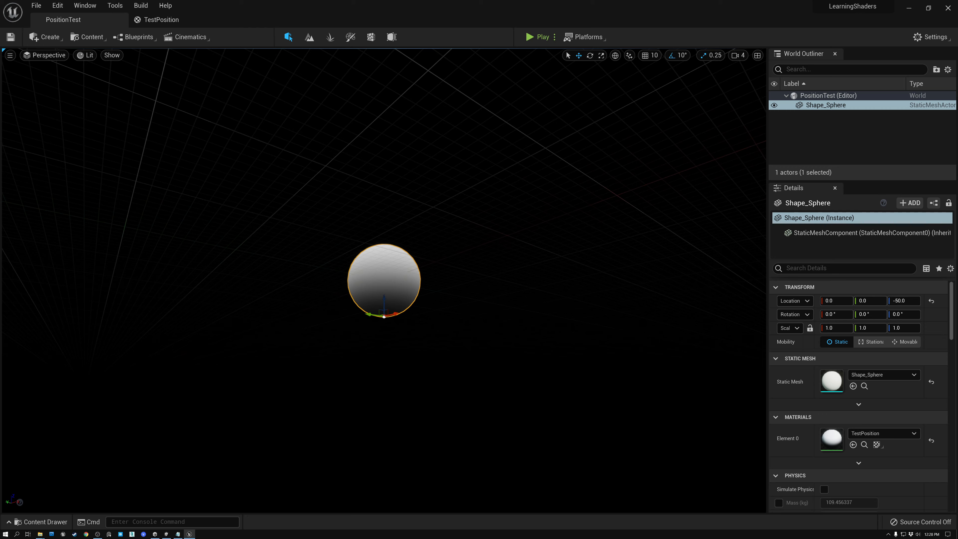
pyautogui.keyDown('alt'); pyautogui.moveTo(406, 349); pyautogui.dragTo(423, 361); pyautogui.keyUp('alt')
pyautogui.keyDown('alt'); pyautogui.moveTo(380, 249); pyautogui.dragTo(382, 209); pyautogui.keyUp('alt')
pyautogui.scroll(3, 382, 254)
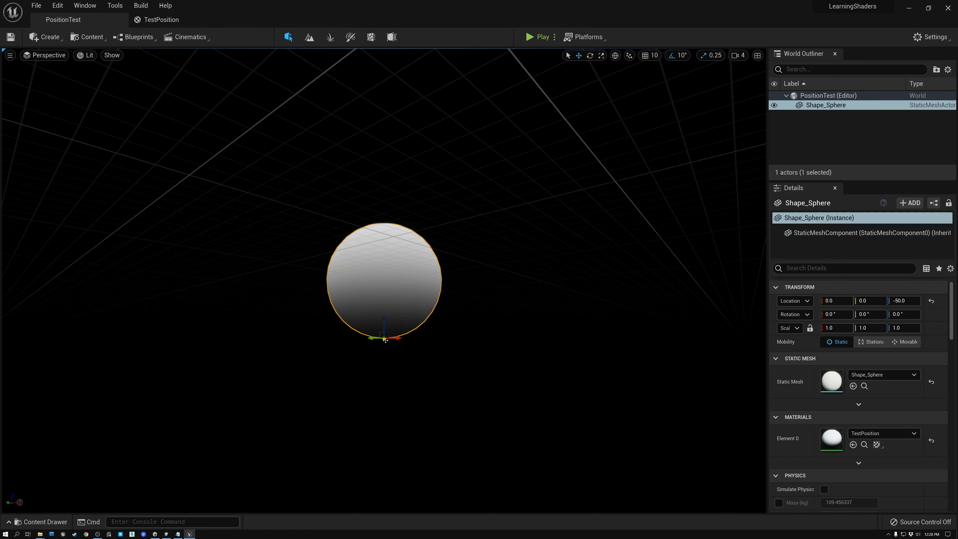
pyautogui.keyDown('alt'); pyautogui.moveTo(385, 272); pyautogui.dragTo(382, 249); pyautogui.keyUp('alt')
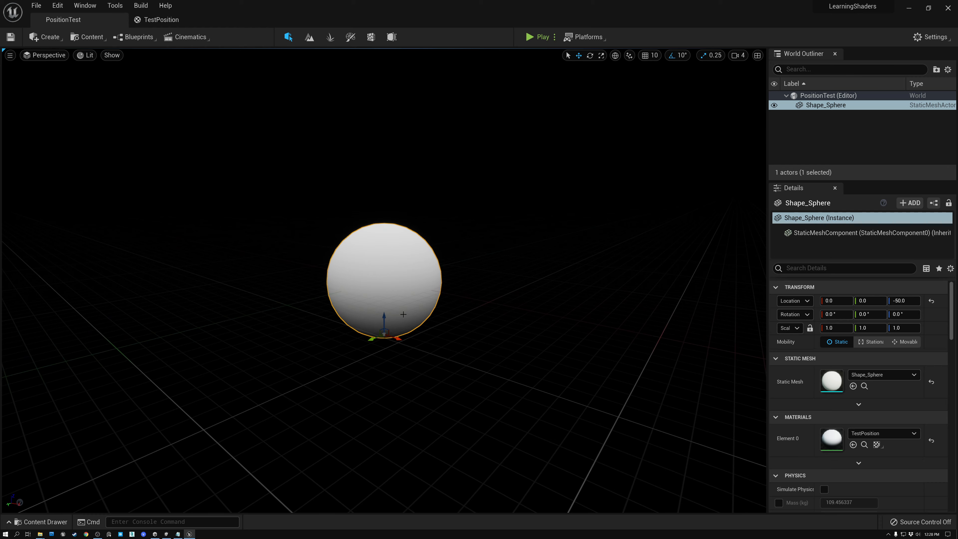
pyautogui.keyDown('alt'); pyautogui.moveTo(400, 338); pyautogui.dragTo(399, 337); pyautogui.keyUp('alt')
pyautogui.hotkey('ctrl', 'z')
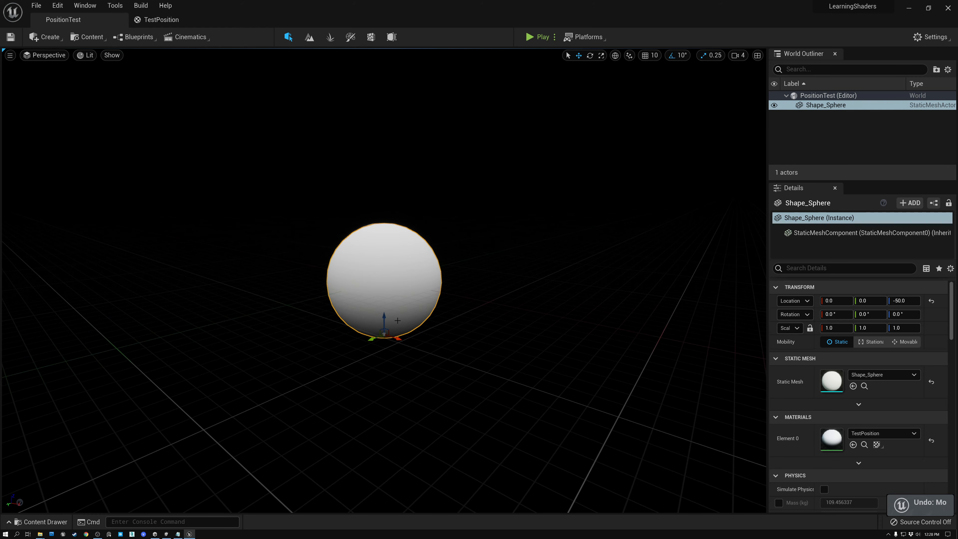
pyautogui.keyDown('alt'); pyautogui.moveTo(397, 320); pyautogui.dragTo(385, 277); pyautogui.keyUp('alt')
pyautogui.scroll(5, 384, 264)
pyautogui.scroll(-5, 385, 264)
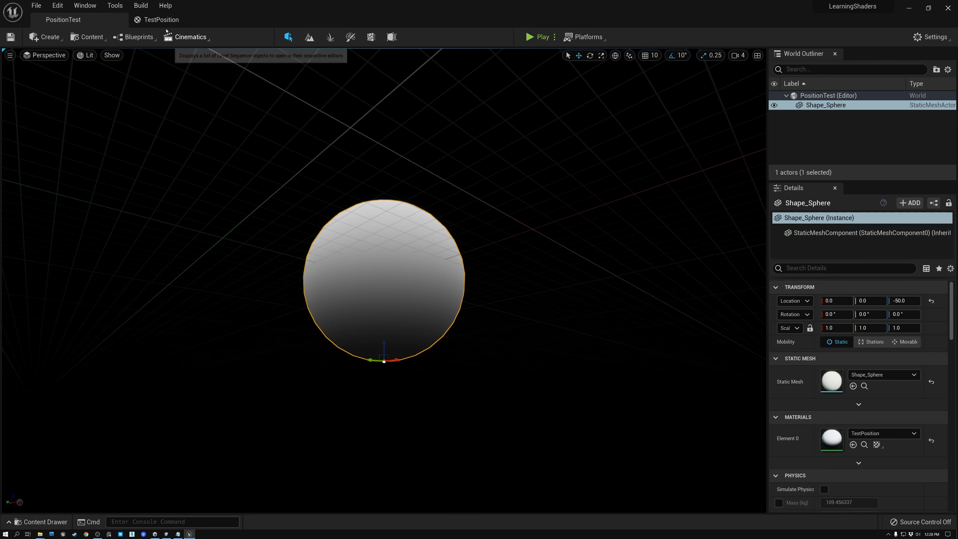
# Step: Return to the TestPosition material graph and look over the LocalPosition, Mask, Multiply and Power chain
pyautogui.click(162, 20)
pyautogui.moveTo(289, 190); pyautogui.dragTo(311, 240)
pyautogui.click(176, 157)
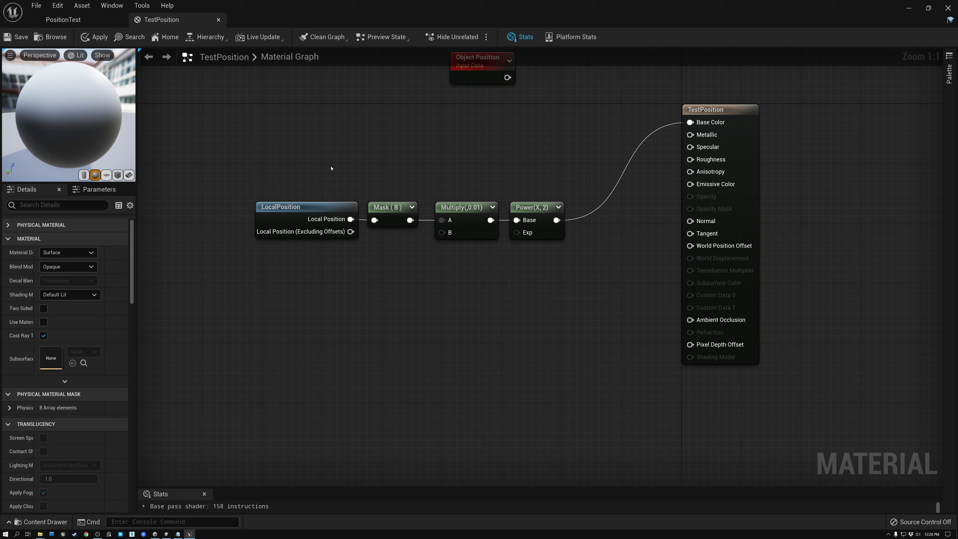
pyautogui.moveTo(349, 207); pyautogui.dragTo(539, 280)
pyautogui.click(537, 281)
pyautogui.moveTo(304, 260); pyautogui.dragTo(476, 127)
pyautogui.click(447, 226)
# Step: Move the whole Object Position chain, from Object Position to the final Add, up to just below the LocalPosition chain
pyautogui.scroll(-3, 448, 229)
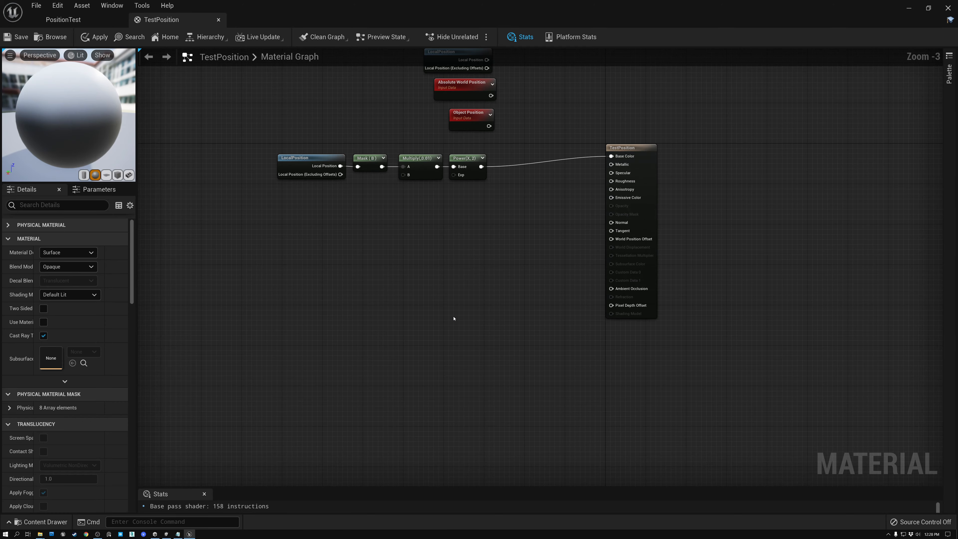
pyautogui.scroll(-4, 451, 317)
pyautogui.scroll(3, 459, 325)
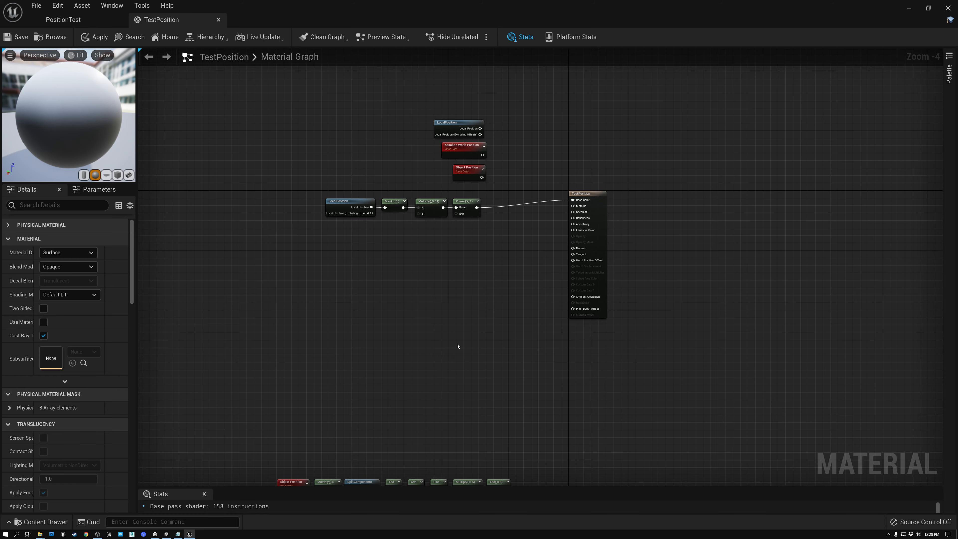
pyautogui.scroll(-4, 456, 394)
pyautogui.scroll(4, 455, 395)
pyautogui.moveTo(532, 277); pyautogui.dragTo(536, 101)
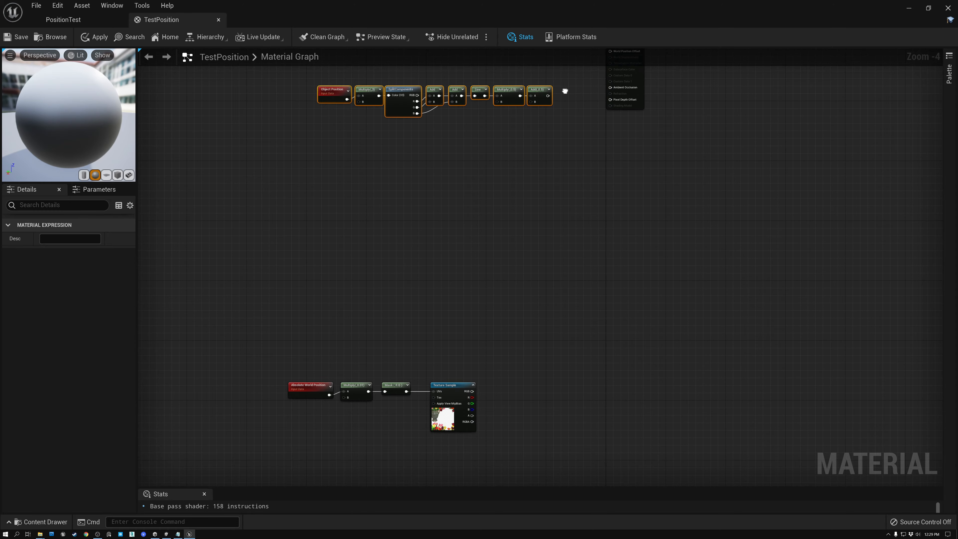
pyautogui.moveTo(564, 90); pyautogui.dragTo(541, 332, button='right')
pyautogui.moveTo(503, 377); pyautogui.dragTo(528, 292)
pyautogui.scroll(4, 312, 279)
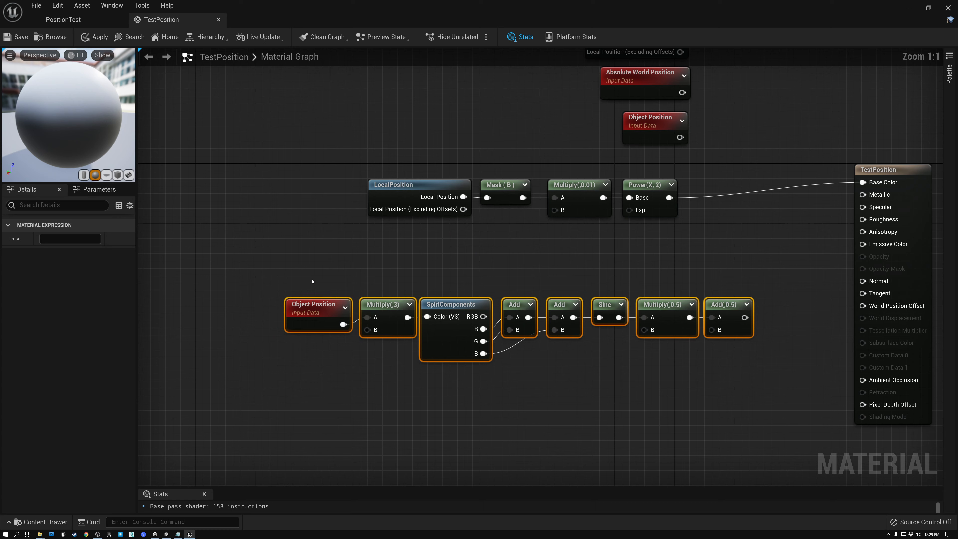
# Step: Review the Object Position chain's SplitComponents, Add, Sine and Multiply nodes, connect its final Add output to Base Color and save the material
pyautogui.click(369, 274)
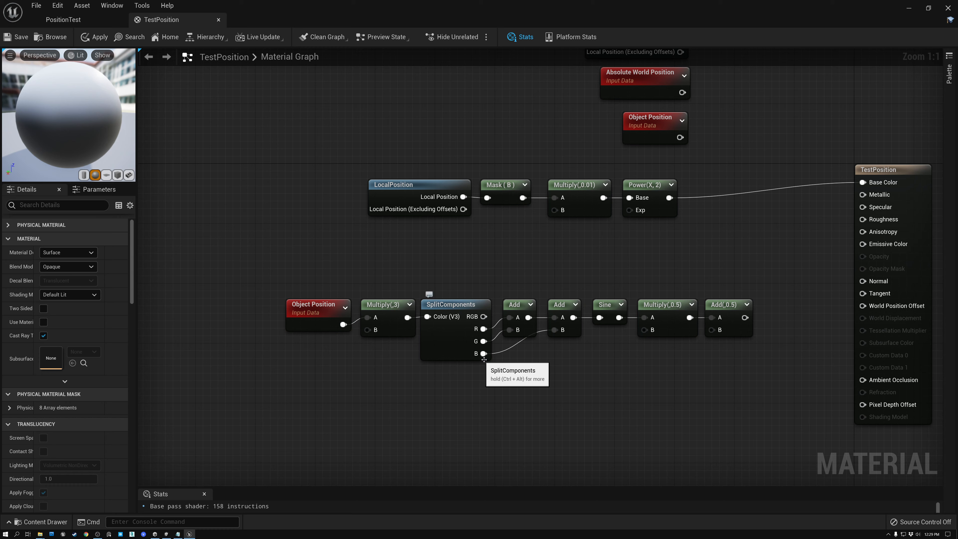
pyautogui.click(516, 305)
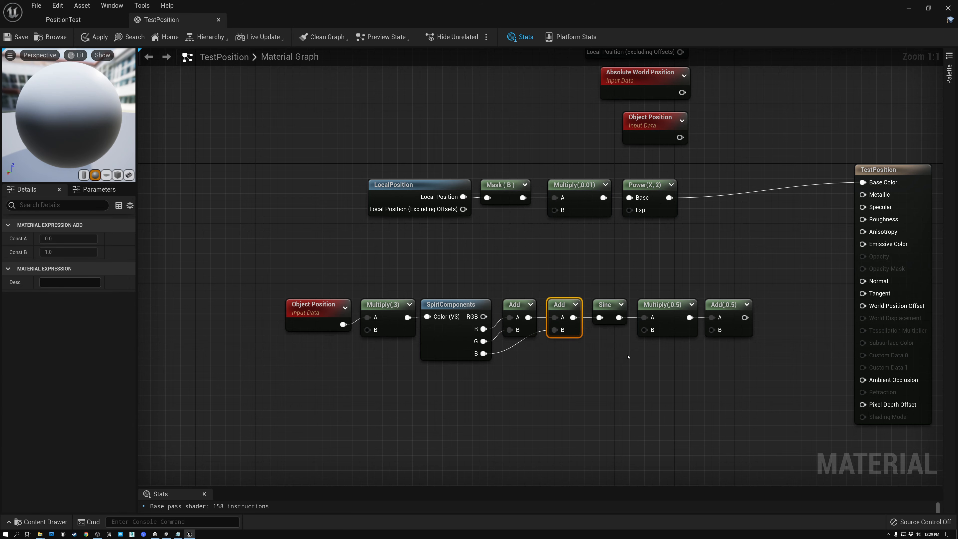
pyautogui.moveTo(612, 340); pyautogui.dragTo(529, 306, button='right')
pyautogui.click(525, 283)
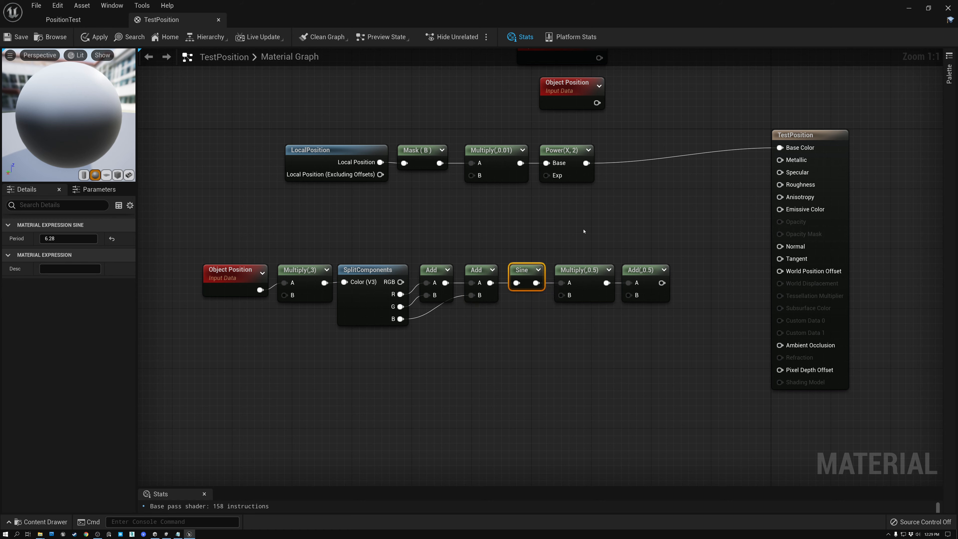
pyautogui.moveTo(597, 262); pyautogui.dragTo(653, 304)
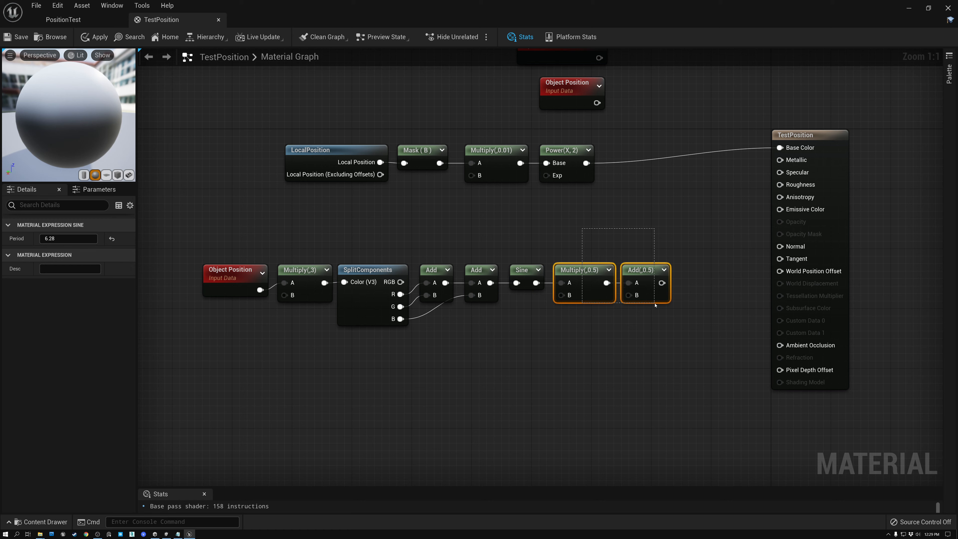
pyautogui.moveTo(662, 282); pyautogui.dragTo(780, 148)
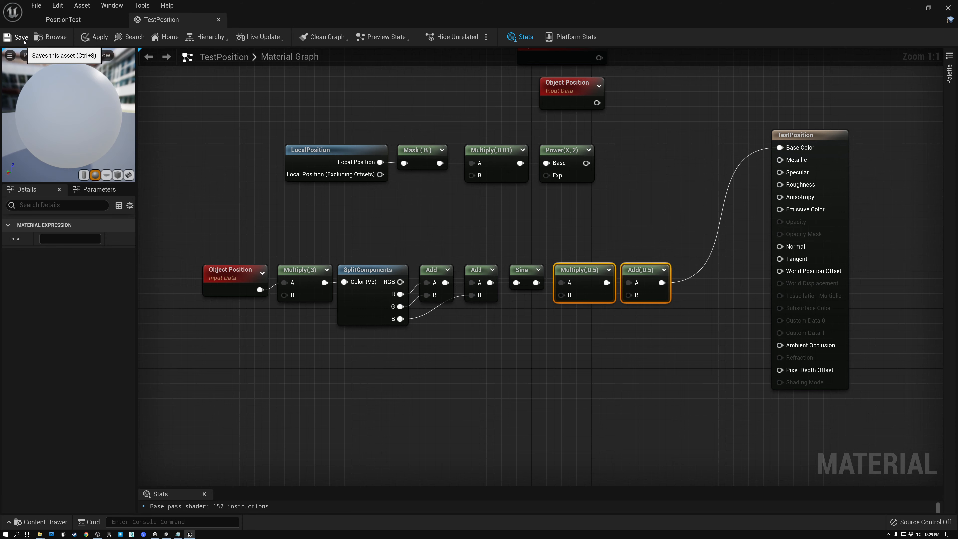
# Step: Test the color response in the PositionTest level by moving Shape_Sphere horizontally, and undo the move
pyautogui.click(64, 19)
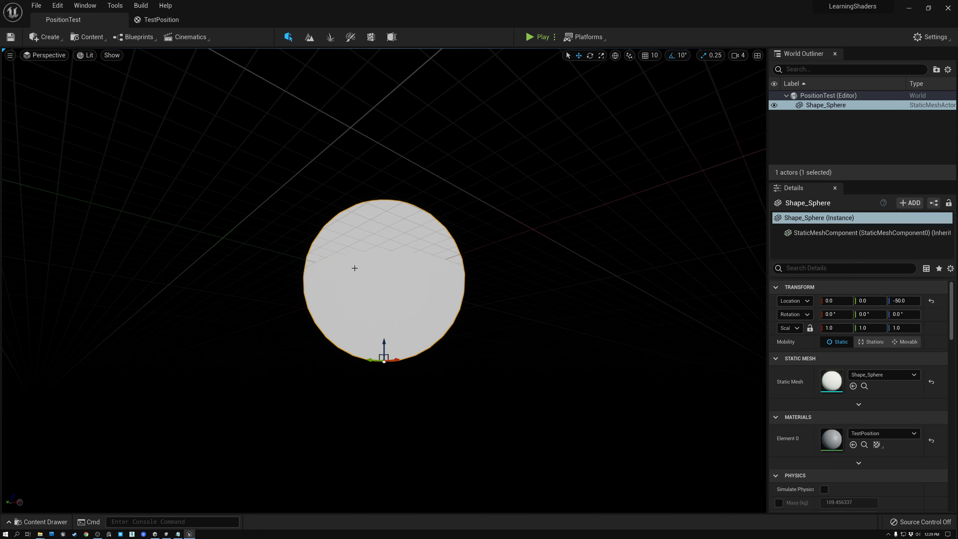
pyautogui.keyDown('alt'); pyautogui.moveTo(377, 188); pyautogui.dragTo(352, 213); pyautogui.keyUp('alt')
pyautogui.moveTo(380, 350); pyautogui.dragTo(301, 311)
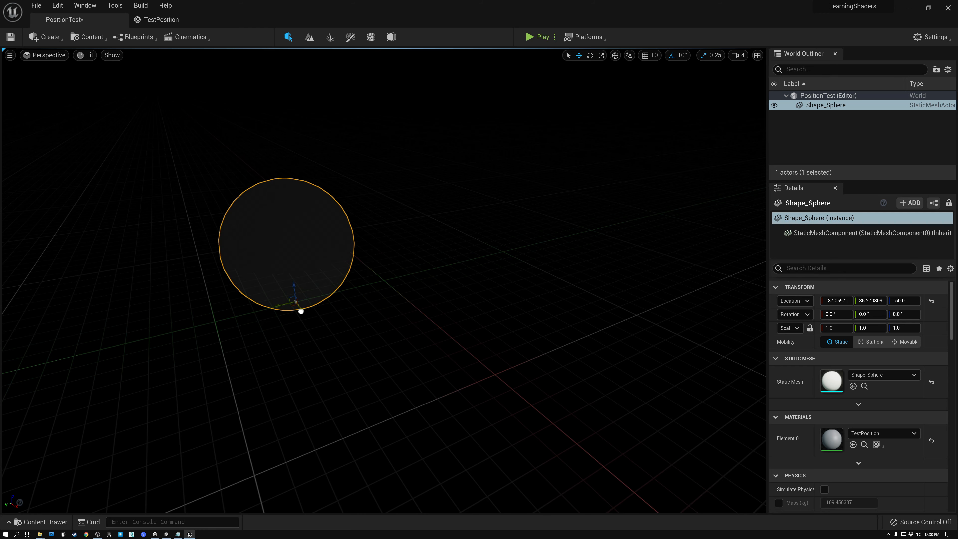
pyautogui.hotkey('ctrl', 'z')
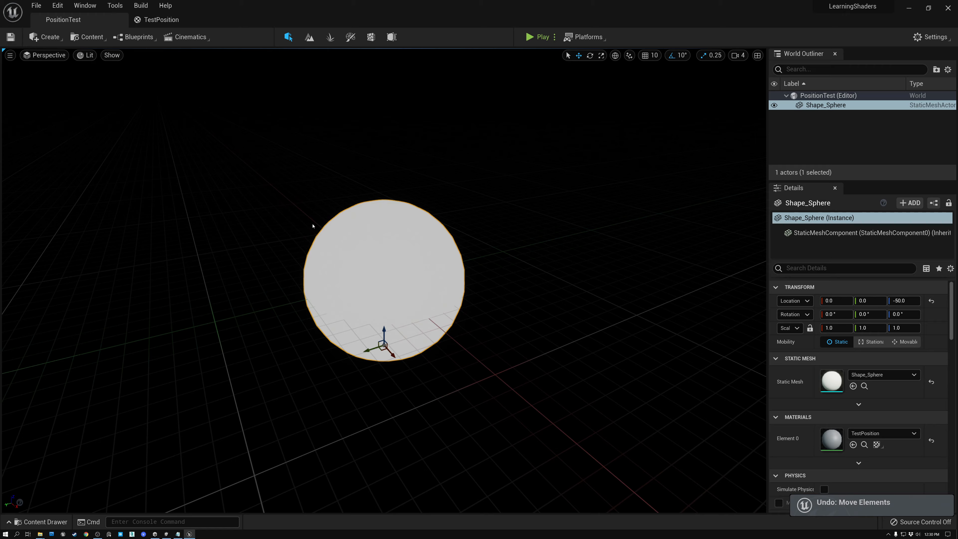
# Step: Insert a Multiply node with Const B 0.01 between Object Position and the Multiply(,3) node in the TestPosition graph
pyautogui.click(165, 22)
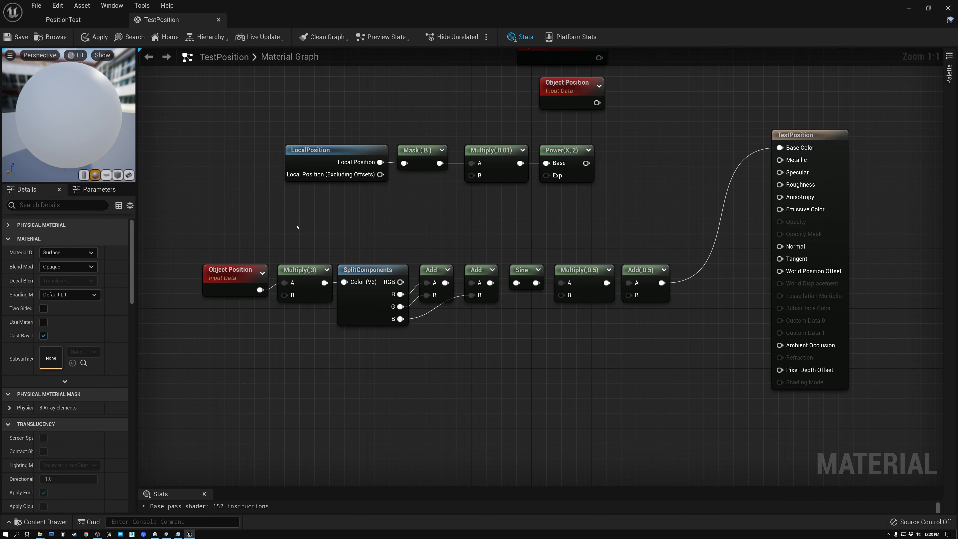
pyautogui.moveTo(229, 271); pyautogui.dragTo(178, 270)
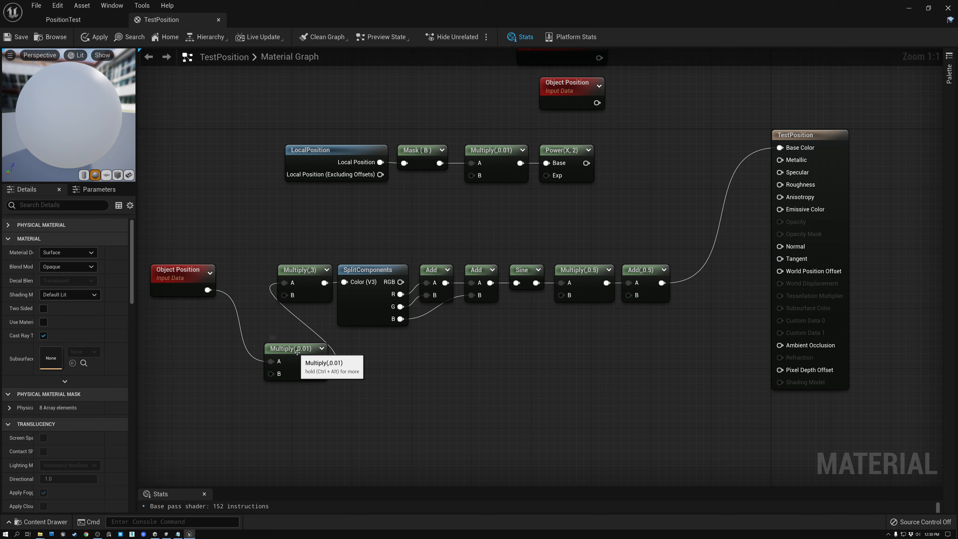
pyautogui.moveTo(298, 338); pyautogui.dragTo(247, 337)
pyautogui.moveTo(476, 119); pyautogui.dragTo(497, 167)
pyautogui.click(240, 337)
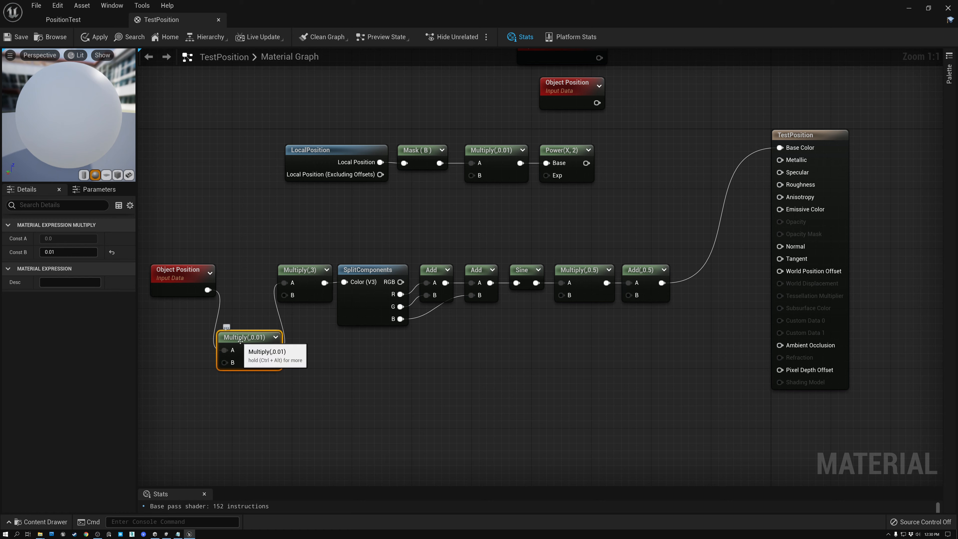
pyautogui.click(179, 272)
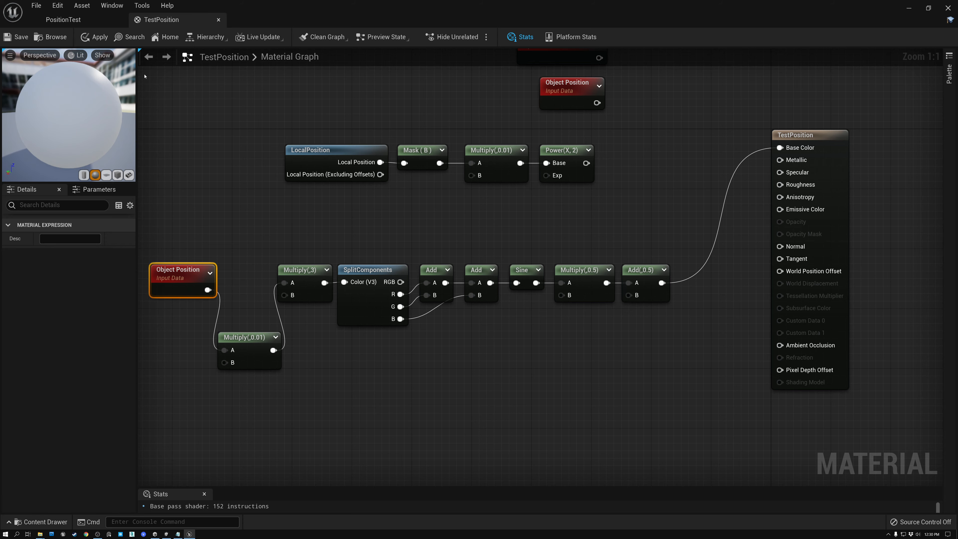
# Step: Move Shape_Sphere horizontally in the PositionTest level to about X 45.5, Y 8.9 to test the material's color response
pyautogui.click(63, 20)
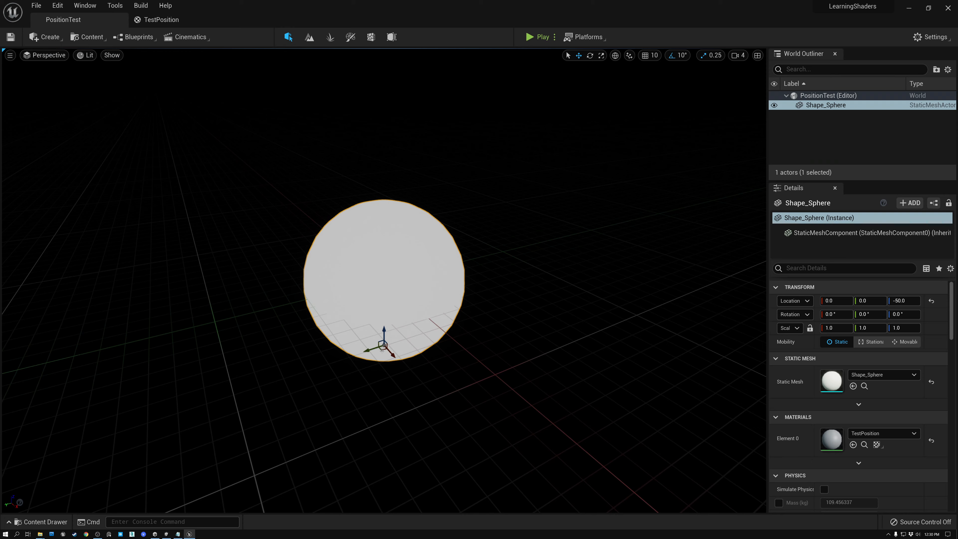
pyautogui.moveTo(382, 348); pyautogui.dragTo(406, 395)
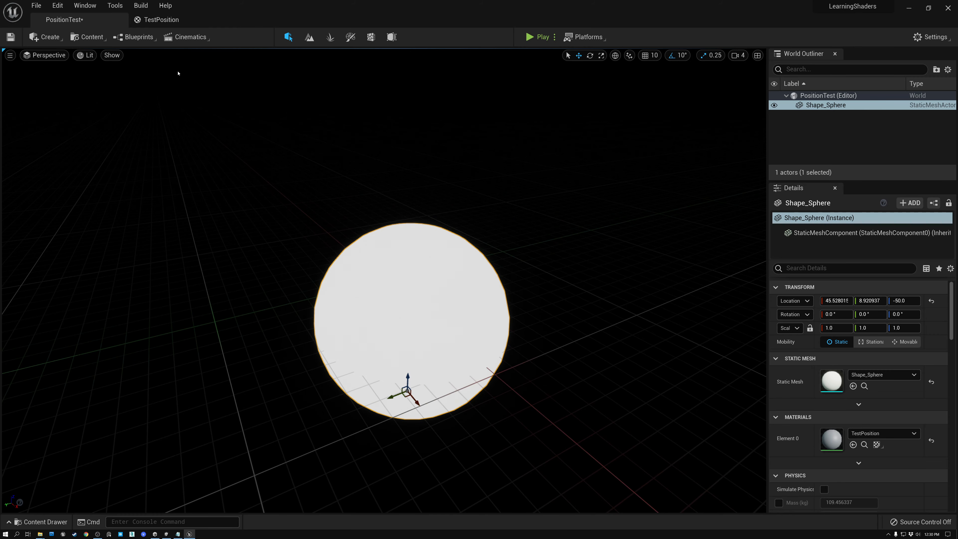
# Step: Review the Object Position chain in the TestPosition graph, from the Multiply by 0.01 through Sine to the final Add
pyautogui.click(160, 20)
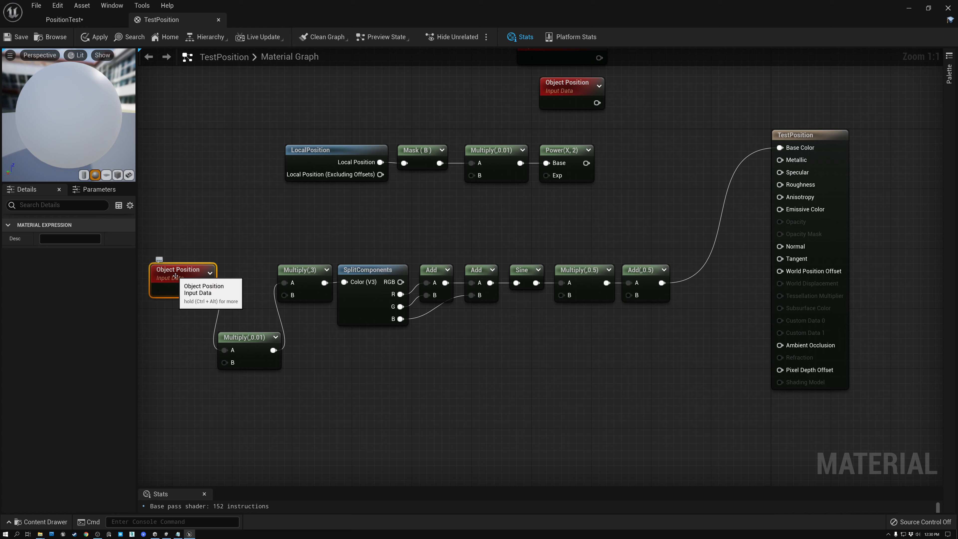
pyautogui.click(258, 332)
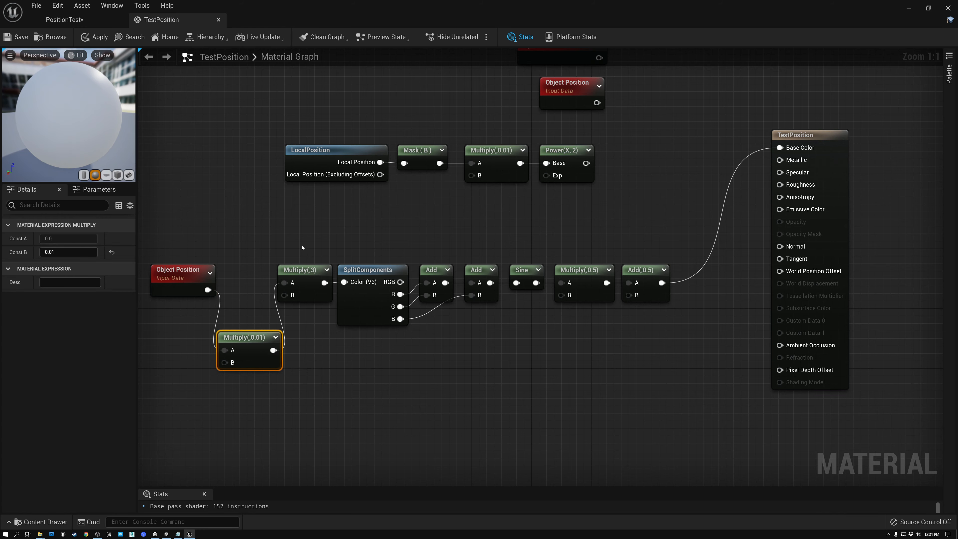
pyautogui.moveTo(302, 247); pyautogui.dragTo(502, 271)
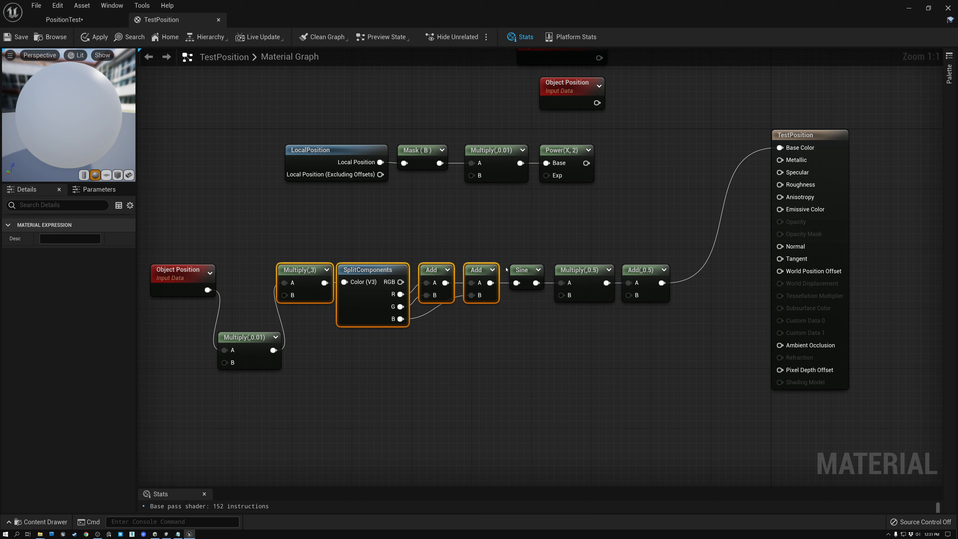
pyautogui.click(522, 270)
pyautogui.moveTo(591, 257); pyautogui.dragTo(624, 336)
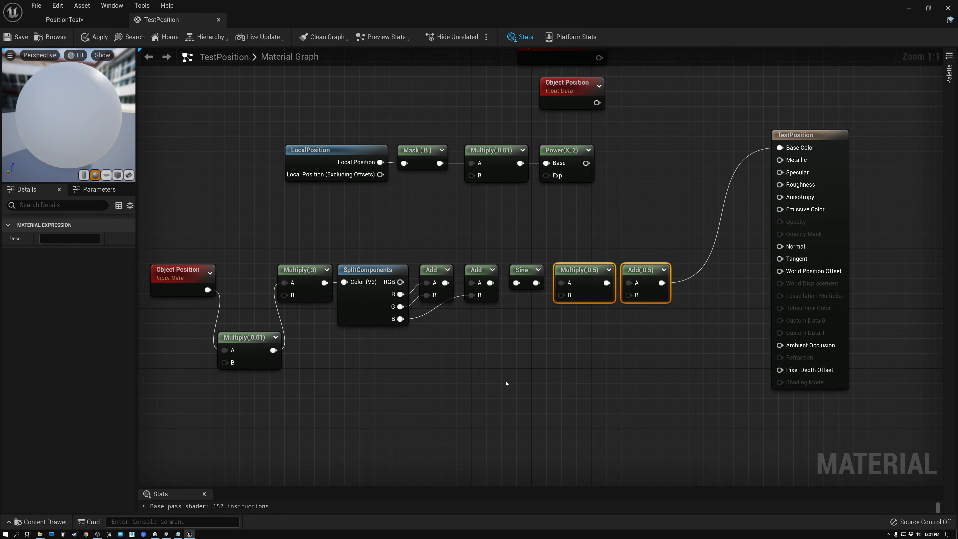
# Step: Move the Absolute World Position chain, including its Multiply, Mask and Texture Sample nodes, up to just below the Object Position chain
pyautogui.scroll(-5, 508, 363)
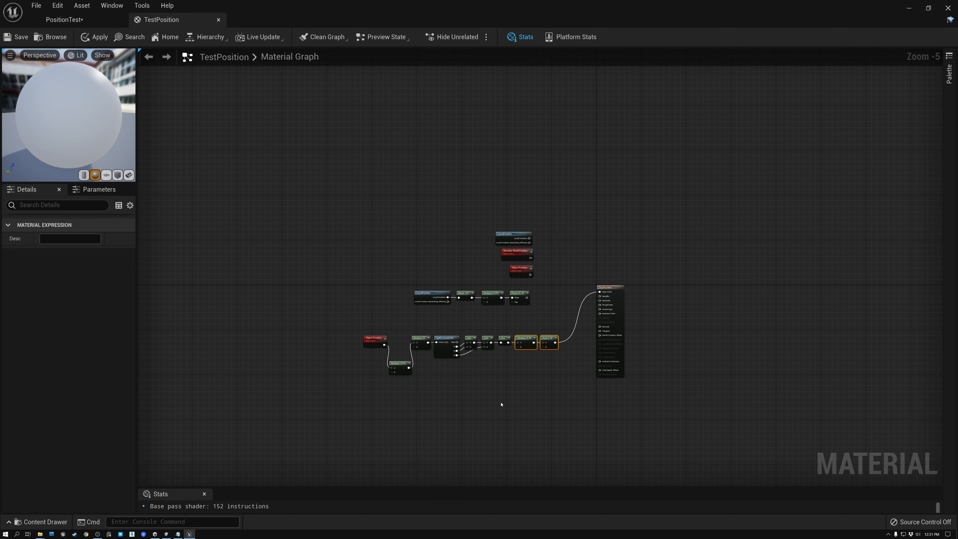
pyautogui.moveTo(501, 405); pyautogui.dragTo(491, 186, button='right')
pyautogui.moveTo(343, 313); pyautogui.dragTo(414, 379)
pyautogui.moveTo(480, 424); pyautogui.dragTo(479, 423)
pyautogui.moveTo(468, 378); pyautogui.dragTo(519, 193)
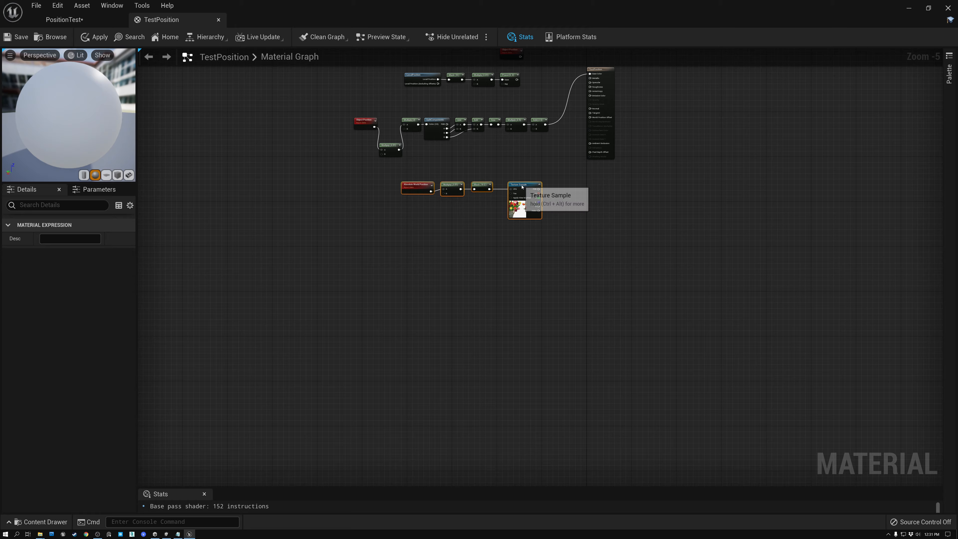
pyautogui.scroll(5, 533, 169)
pyautogui.moveTo(534, 169); pyautogui.dragTo(508, 223, button='right')
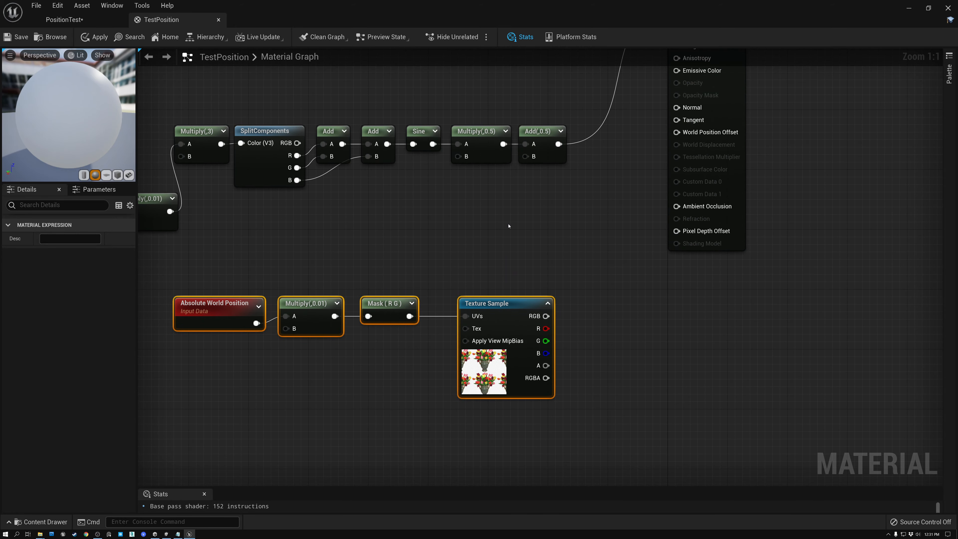
pyautogui.moveTo(444, 233)
pyautogui.mouseDown(button='right')
pyautogui.moveTo(458, 226)
pyautogui.moveTo(446, 232)
pyautogui.mouseUp(button='right')
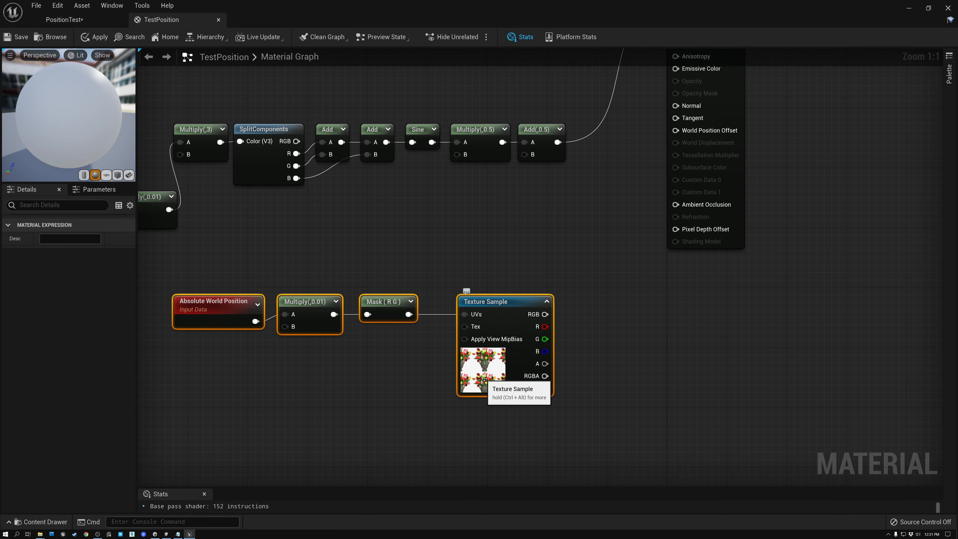
pyautogui.moveTo(398, 375); pyautogui.dragTo(421, 335, button='right')
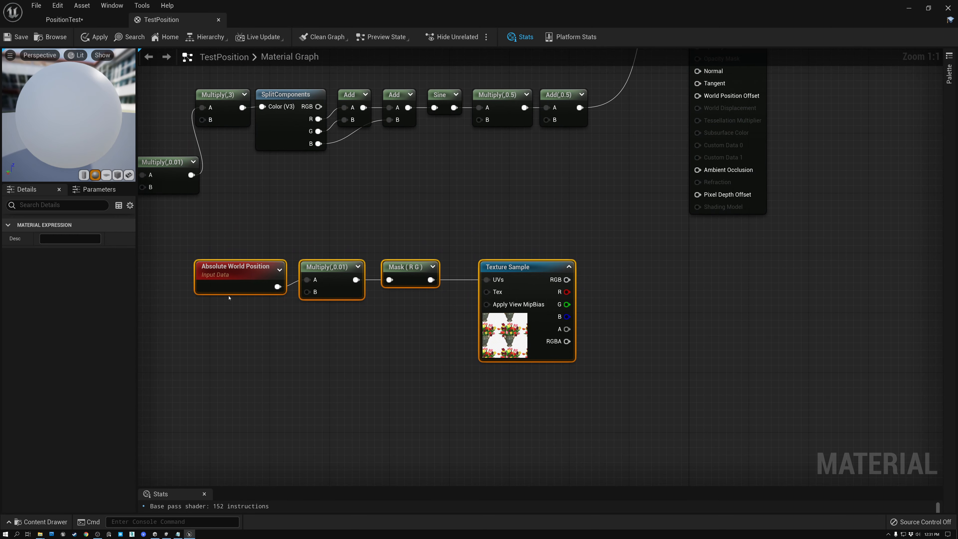
# Step: Inspect the settings of the Absolute World Position, Multiply(,0.01) and Mask (R G) nodes feeding the Texture Sample
pyautogui.click(219, 272)
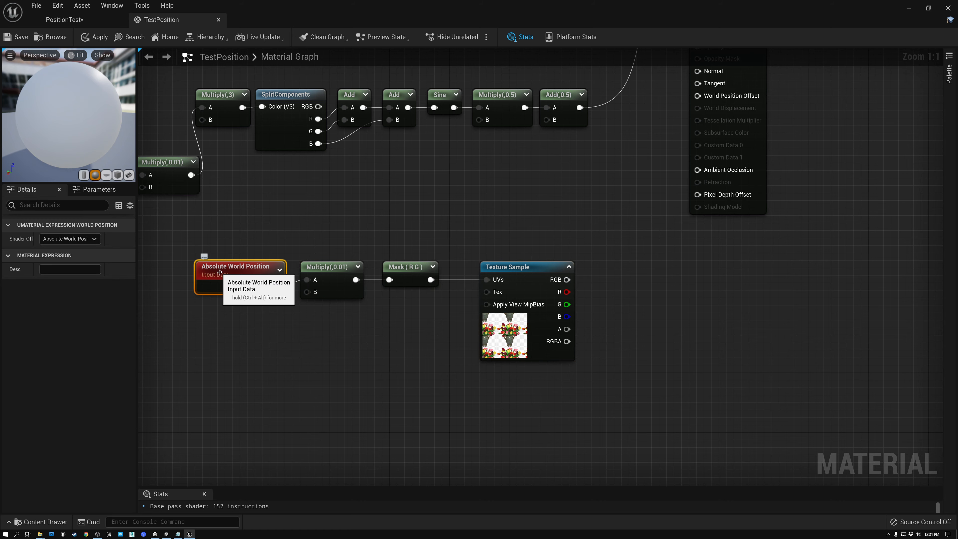
pyautogui.click(333, 268)
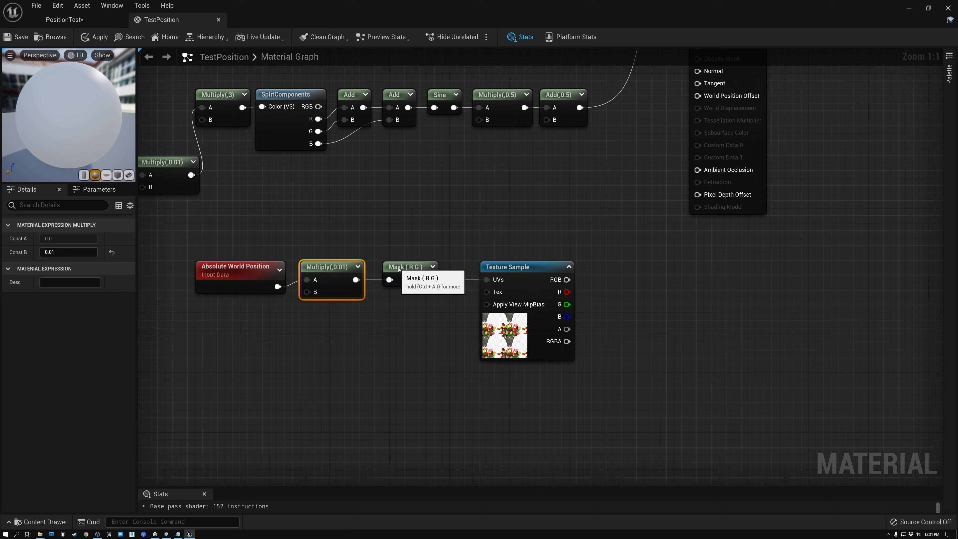
pyautogui.click(407, 267)
# Step: Connect the Texture Sample's RGB output to Base Color and save the TestPosition material
pyautogui.moveTo(611, 248); pyautogui.dragTo(610, 315, button='right')
pyautogui.moveTo(569, 348); pyautogui.dragTo(641, 127)
pyautogui.moveTo(664, 77); pyautogui.dragTo(696, 150)
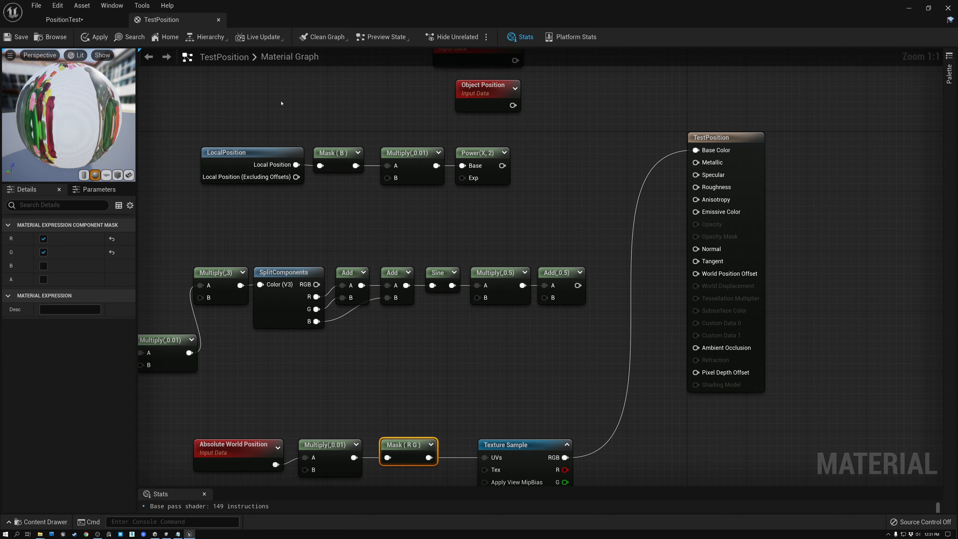
pyautogui.click(22, 37)
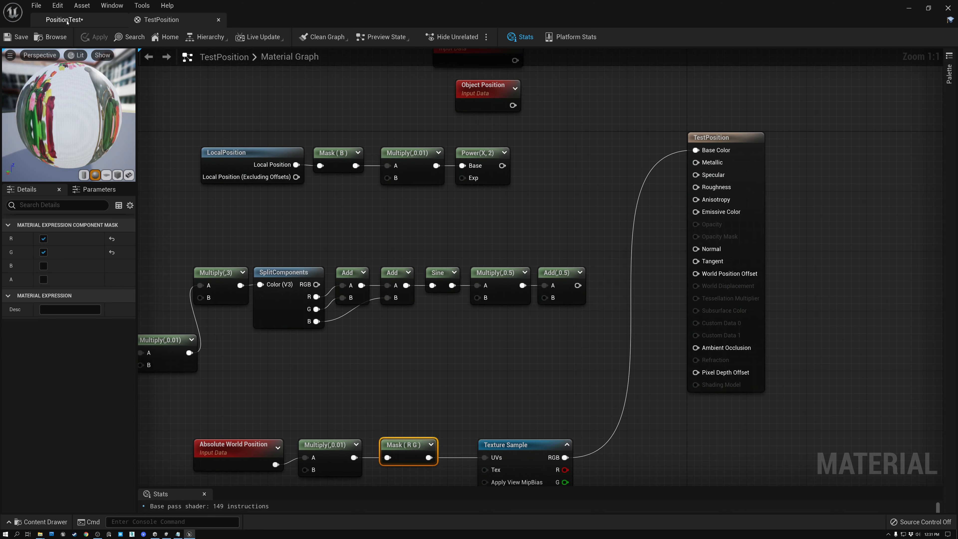
# Step: Test the world-position texture mapping in the PositionTest level by moving Shape_Sphere horizontally to about X 30, Y 22.7
pyautogui.click(67, 21)
pyautogui.keyDown('alt'); pyautogui.moveTo(282, 299); pyautogui.dragTo(301, 357); pyautogui.keyUp('alt')
pyautogui.moveTo(407, 358); pyautogui.dragTo(388, 302)
# Step: Examine how the flower texture projects onto the top, sides and underside of Shape_Sphere
pyautogui.moveTo(396, 375)
pyautogui.keyDown('alt'); pyautogui.mouseDown()
pyautogui.moveTo(404, 329)
pyautogui.moveTo(433, 332)
pyautogui.moveTo(396, 375)
pyautogui.mouseUp(); pyautogui.keyUp('alt')
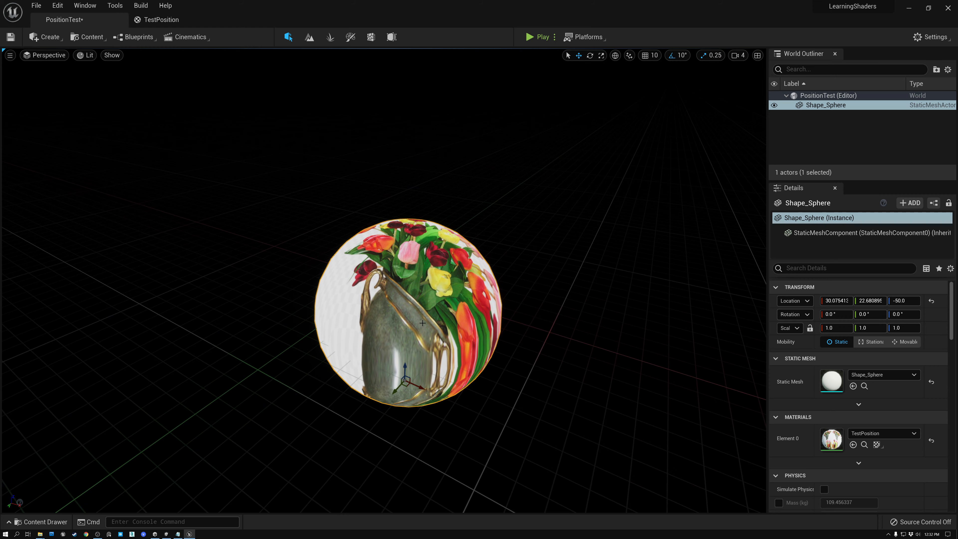
pyautogui.moveTo(421, 299)
pyautogui.keyDown('alt'); pyautogui.mouseDown()
pyautogui.moveTo(392, 302)
pyautogui.moveTo(389, 321)
pyautogui.moveTo(421, 299)
pyautogui.mouseUp(); pyautogui.keyUp('alt')
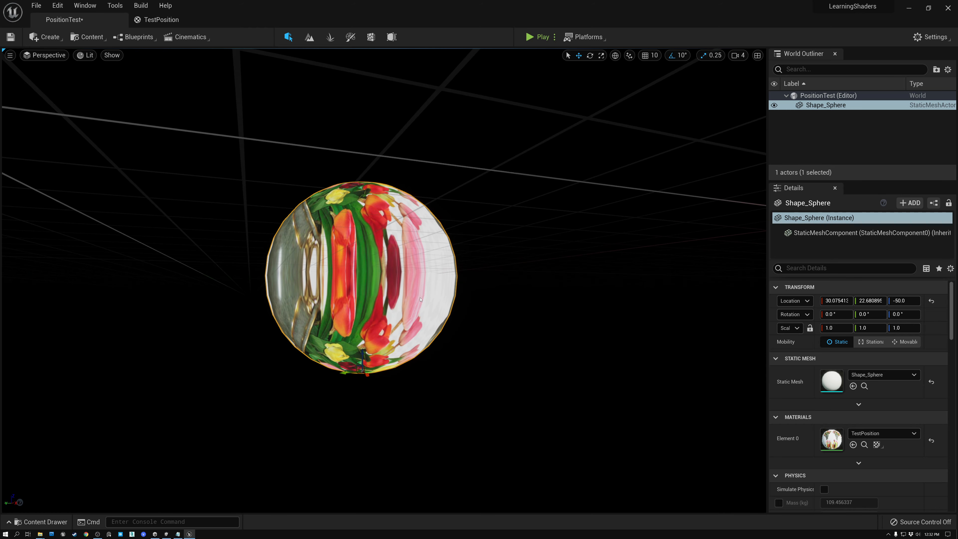
pyautogui.keyDown('alt'); pyautogui.moveTo(369, 246); pyautogui.dragTo(347, 192); pyautogui.keyUp('alt')
pyautogui.keyDown('alt'); pyautogui.moveTo(401, 281); pyautogui.dragTo(403, 139); pyautogui.keyUp('alt')
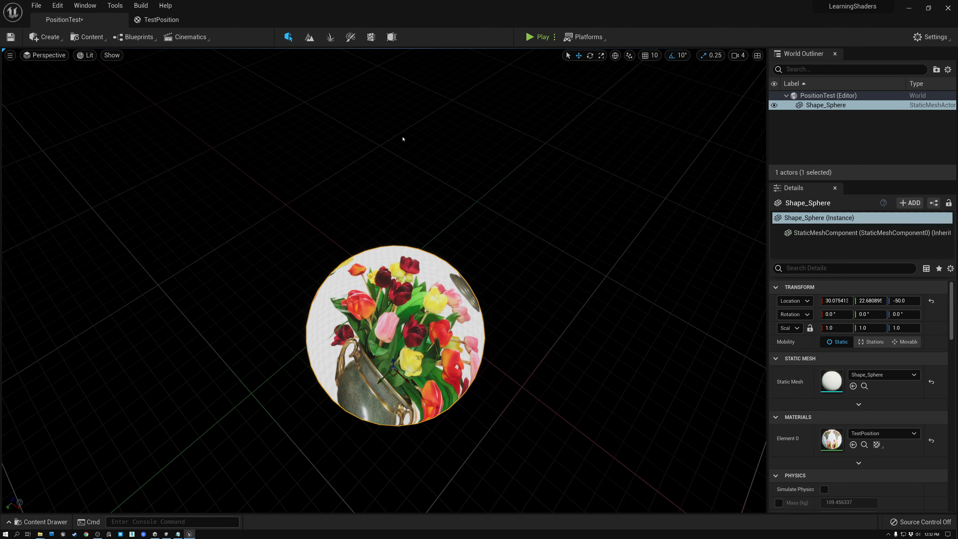
pyautogui.keyDown('alt'); pyautogui.moveTo(401, 262); pyautogui.dragTo(410, 323); pyautogui.keyUp('alt')
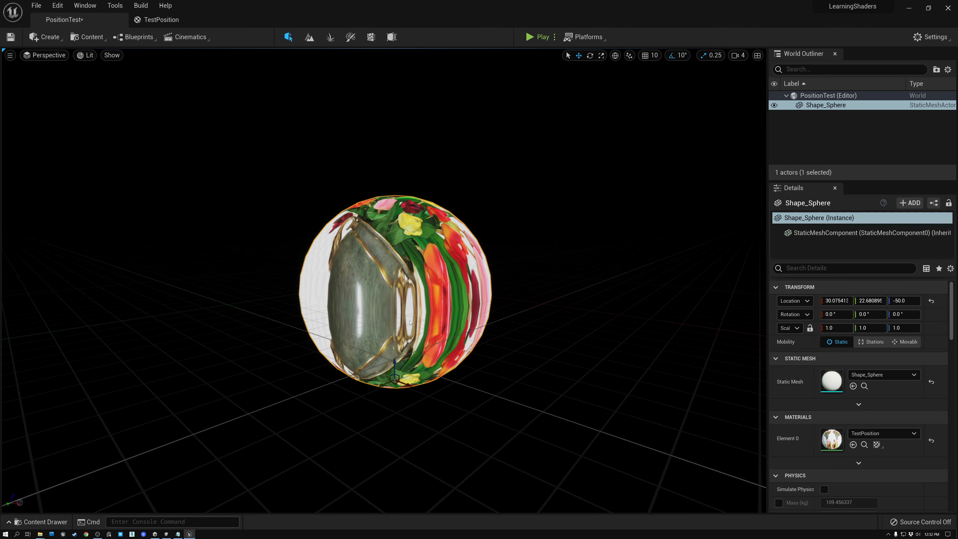
pyautogui.keyDown('alt'); pyautogui.moveTo(436, 285); pyautogui.dragTo(378, 117); pyautogui.keyUp('alt')
pyautogui.keyDown('alt'); pyautogui.moveTo(386, 288); pyautogui.dragTo(404, 319); pyautogui.keyUp('alt')
pyautogui.keyDown('alt'); pyautogui.moveTo(413, 213); pyautogui.dragTo(413, 215); pyautogui.keyUp('alt')
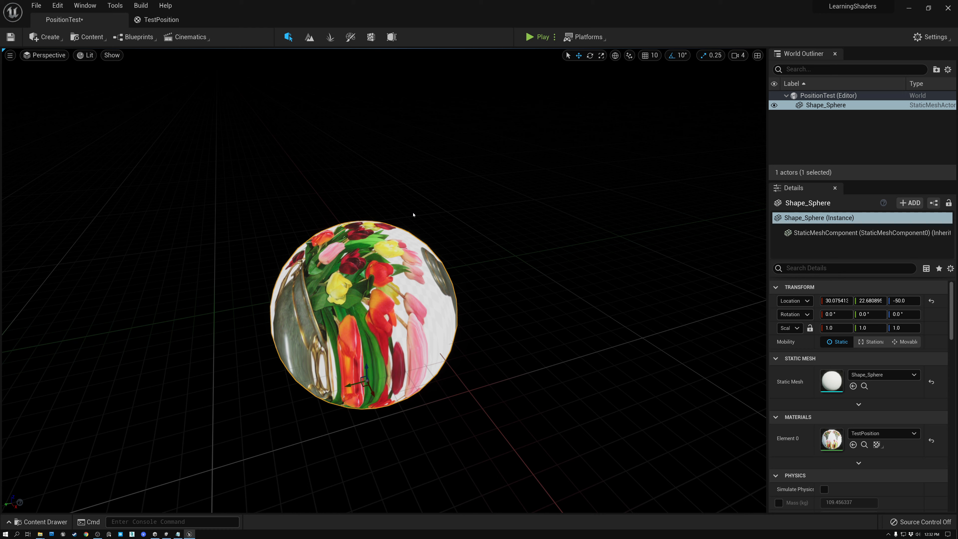
pyautogui.moveTo(382, 310)
pyautogui.keyDown('alt'); pyautogui.mouseDown()
pyautogui.moveTo(479, 311)
pyautogui.moveTo(428, 312)
pyautogui.moveTo(400, 303)
pyautogui.moveTo(426, 292)
pyautogui.moveTo(392, 295)
pyautogui.mouseUp(); pyautogui.keyUp('alt')
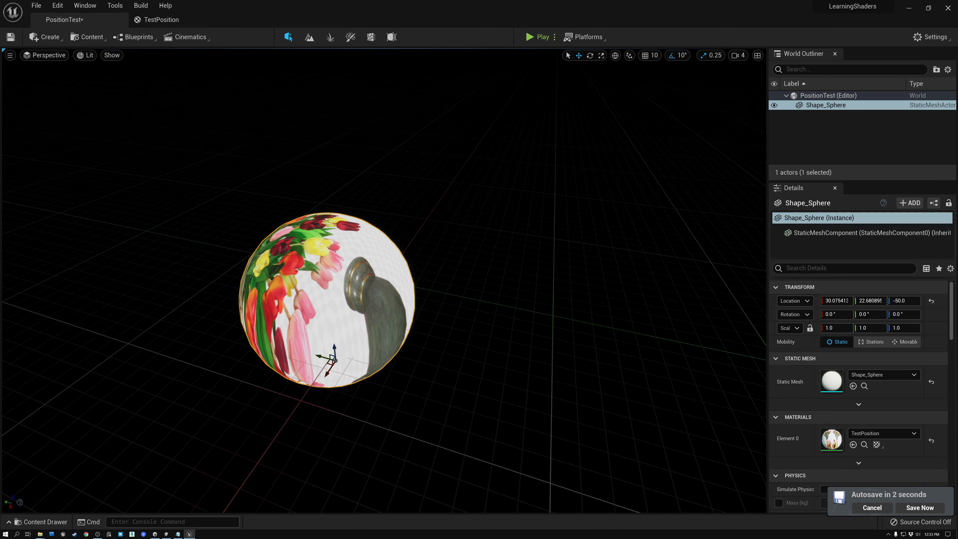